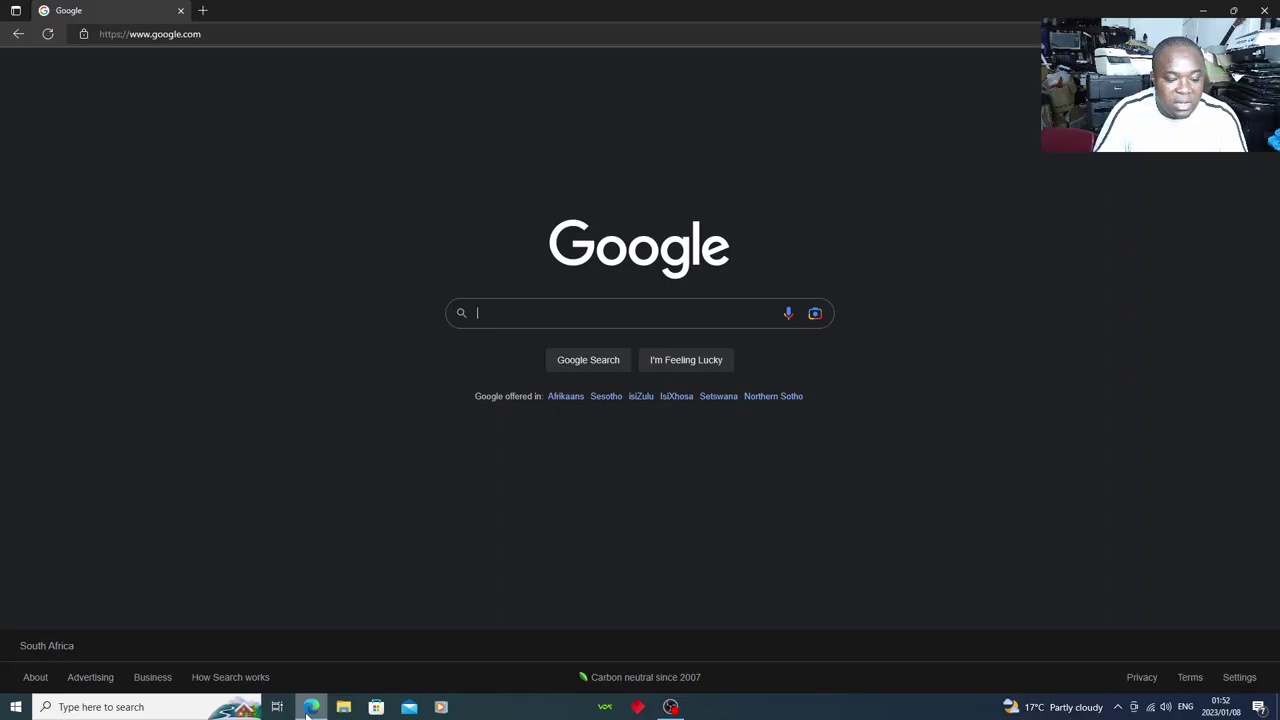
Search Google for boardview and open the Boardviewer website at boardviewer.net.
click(150, 34)
key(Return)
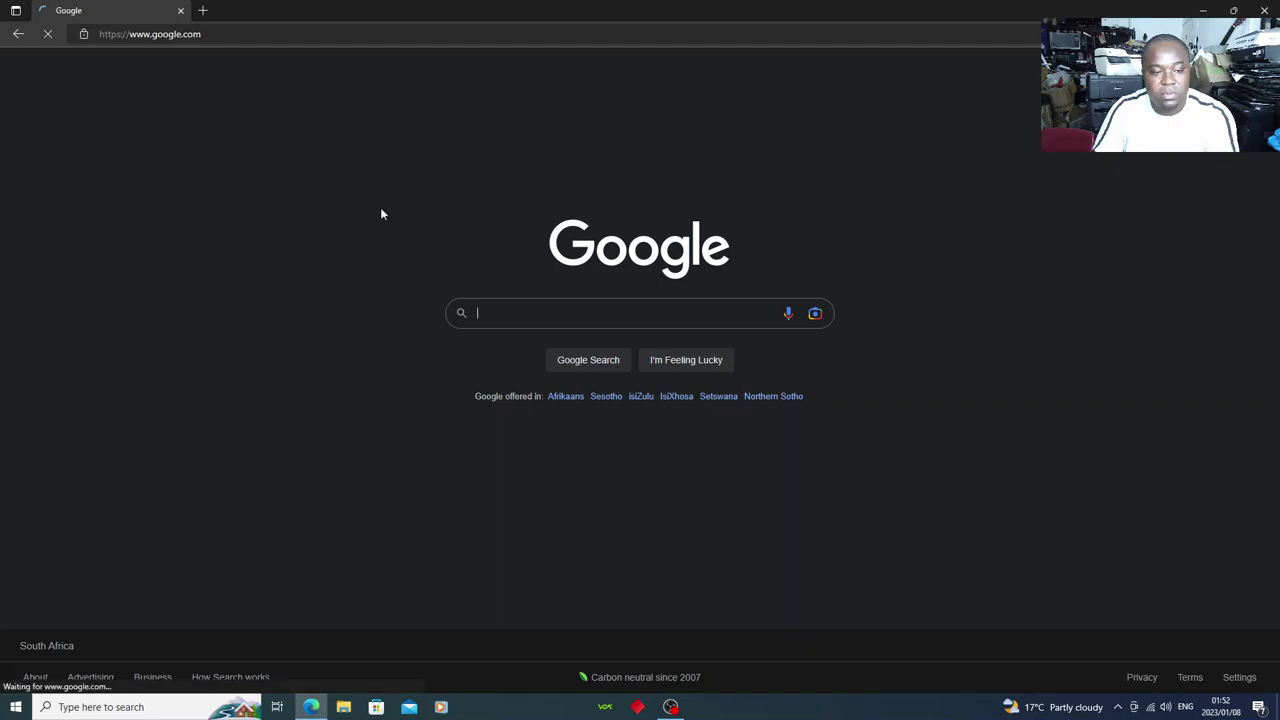
click(507, 314)
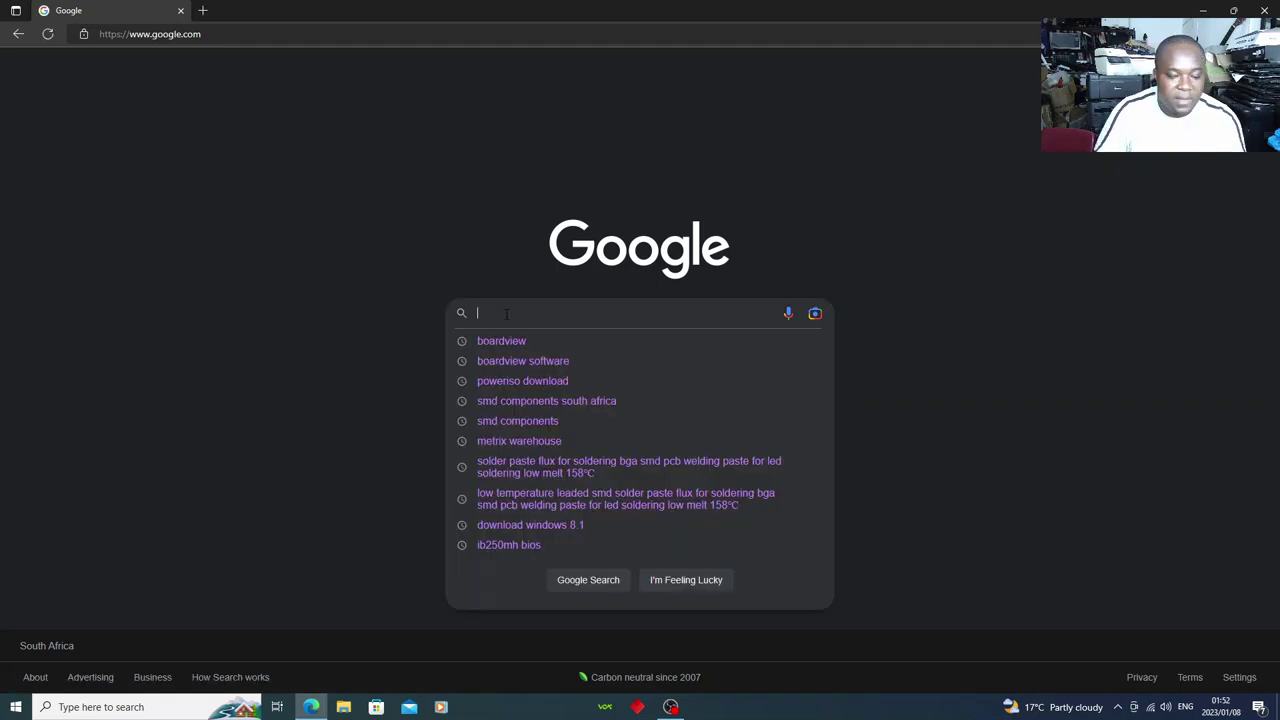
click(510, 341)
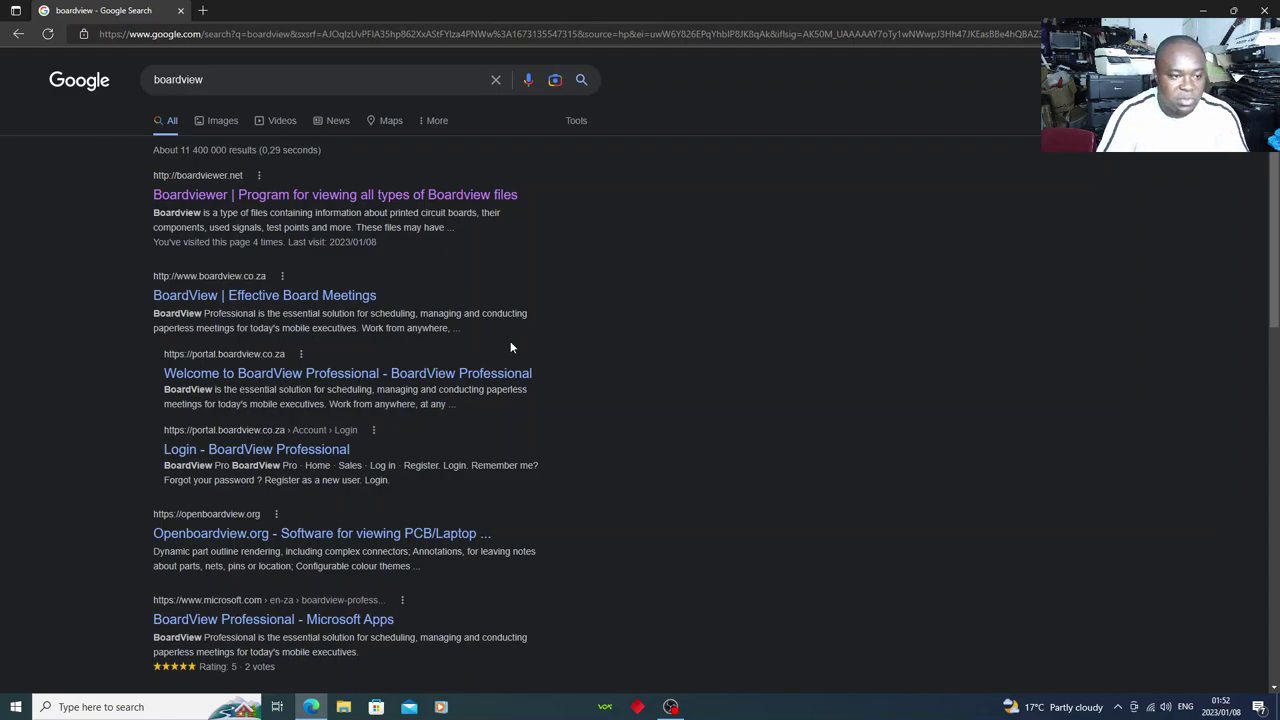
click(242, 200)
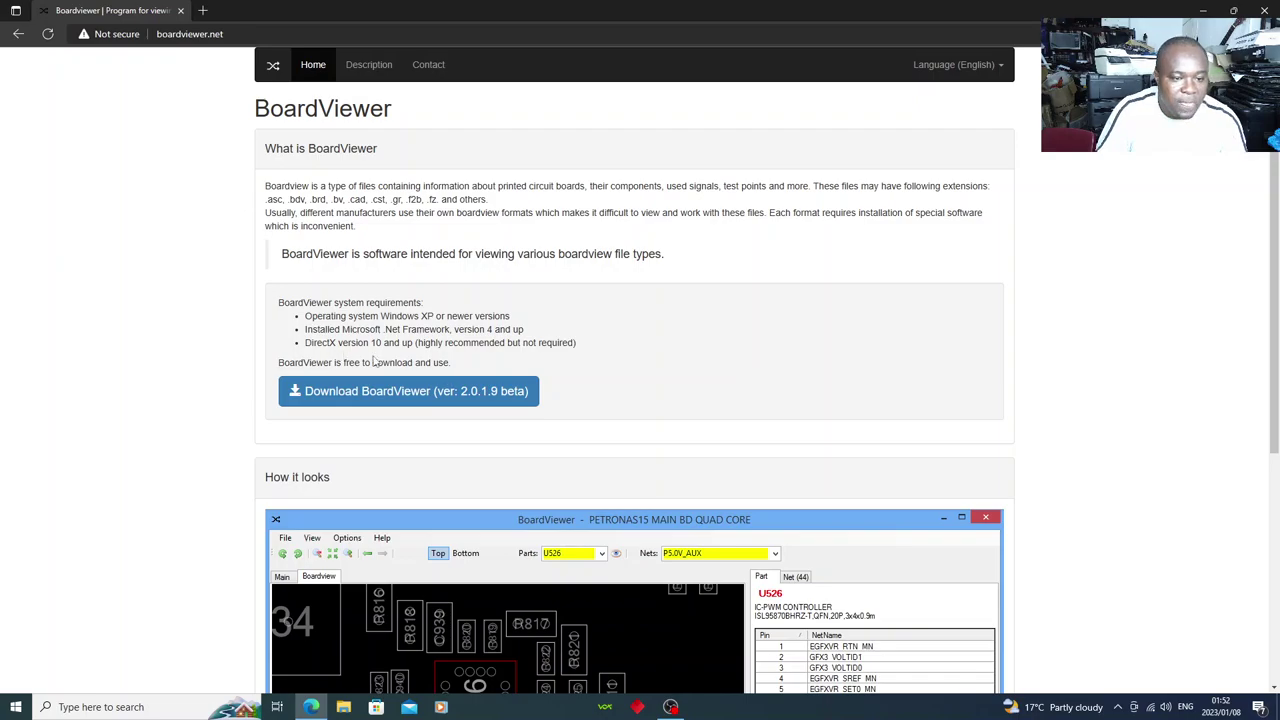
Download BoardViewer version 2.0.1.9 beta from the website's home page.
scroll(374, 358, down, 1)
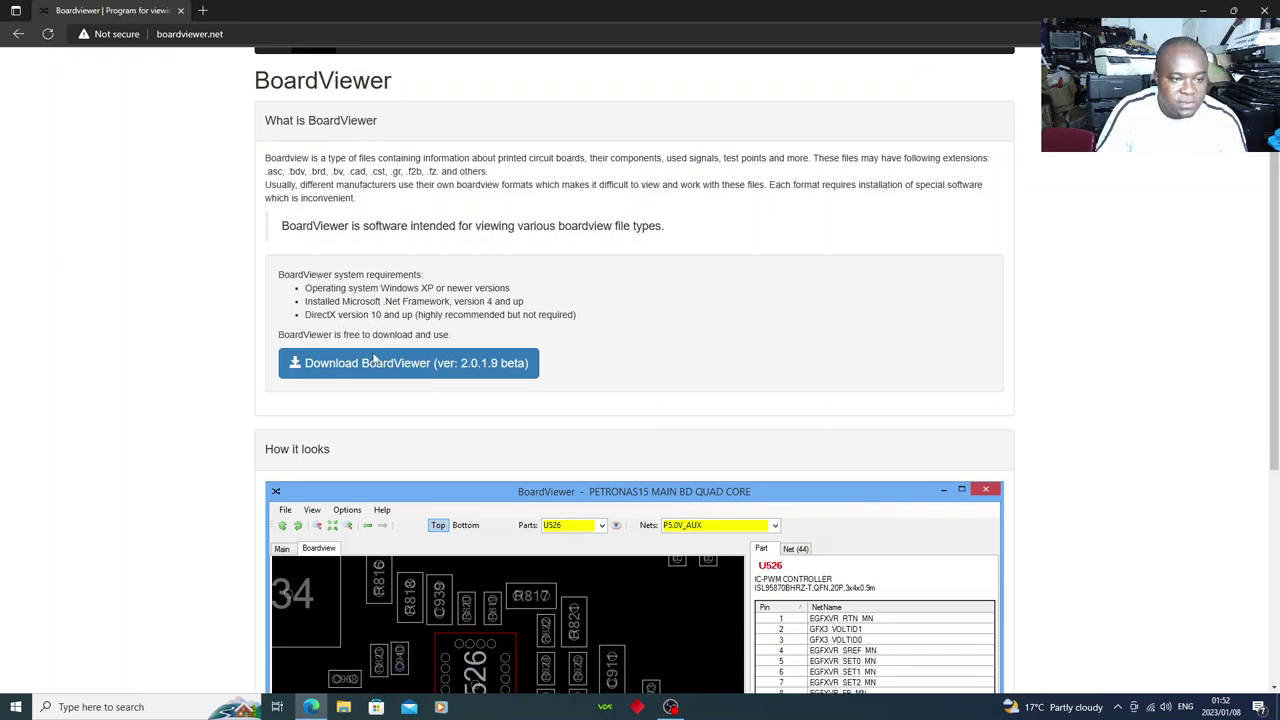
scroll(353, 391, up, 1)
click(353, 391)
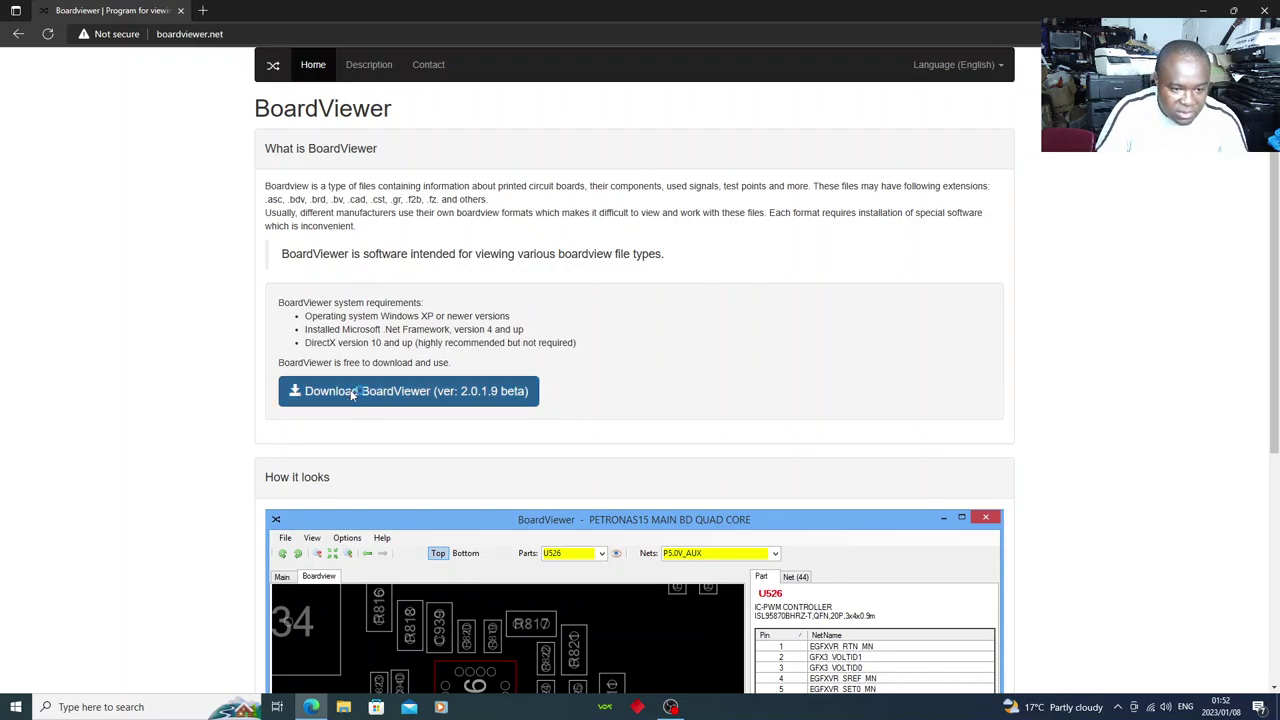
click(353, 392)
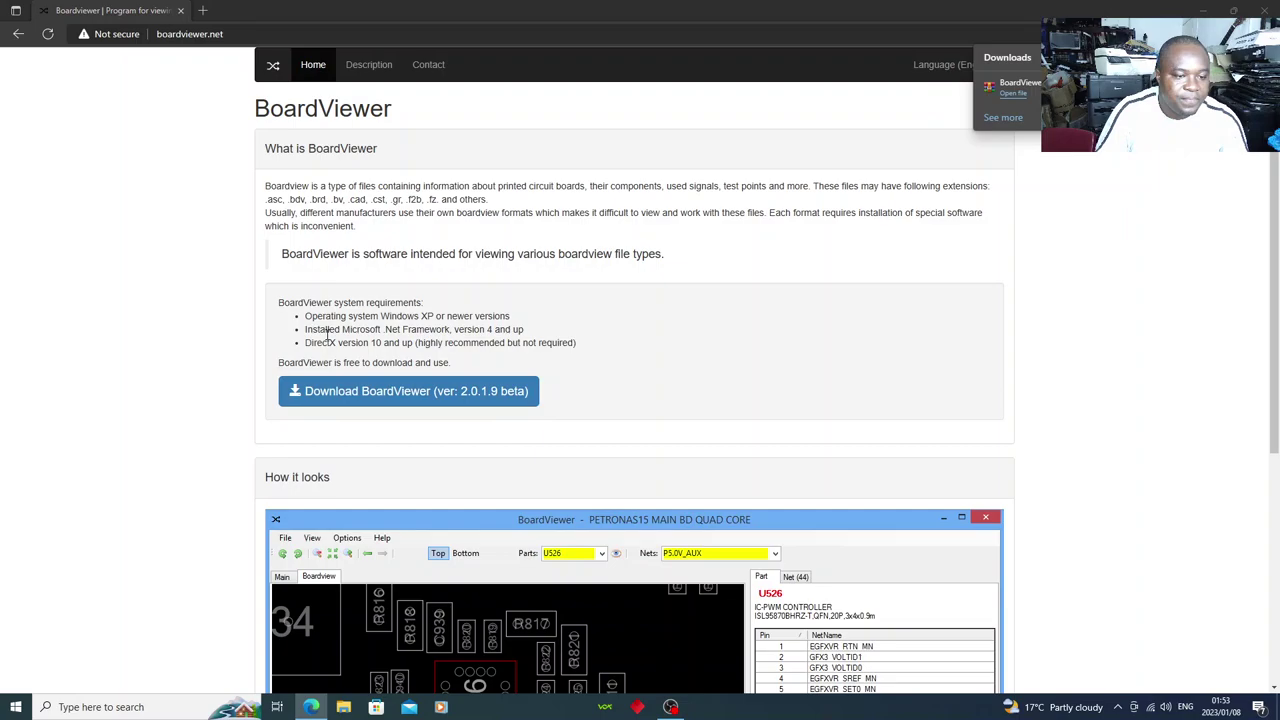
Switch to File Explorer and launch the BoardViewer application from the nested BoardViewer folders in Desktop's Laptop Repair Software folder.
key(super+e)
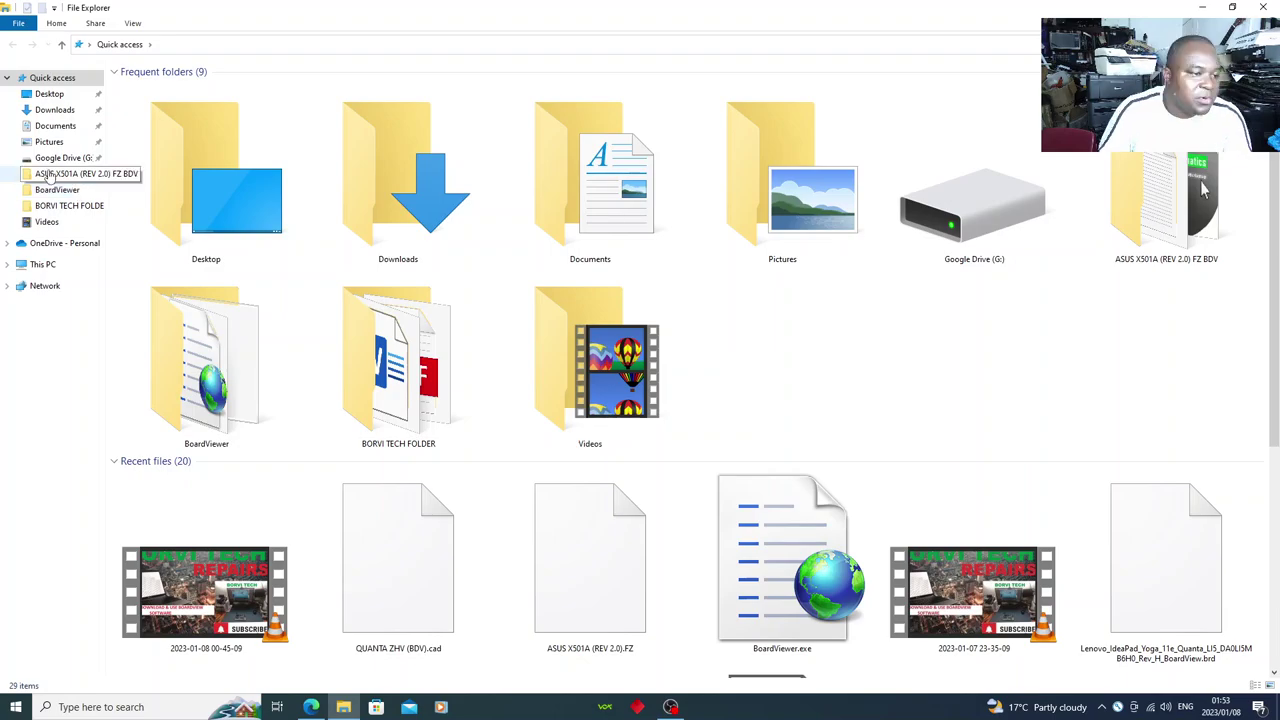
click(50, 96)
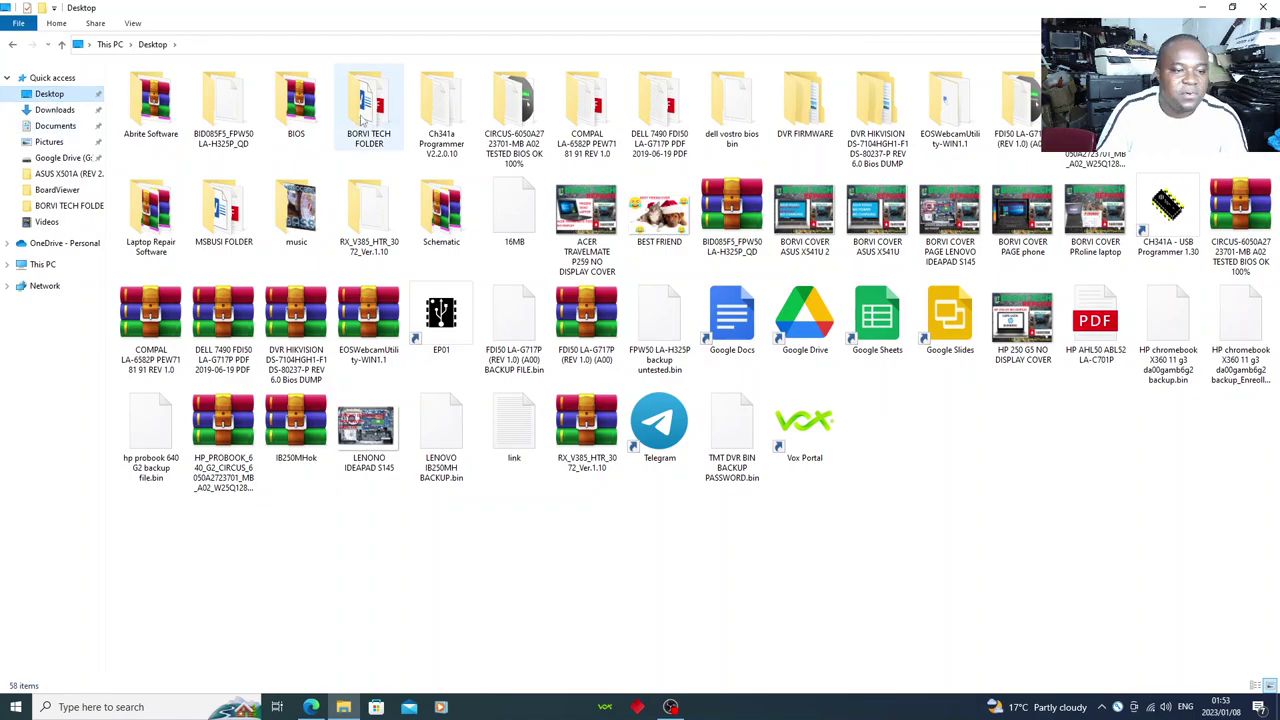
click(158, 222)
double_click(160, 220)
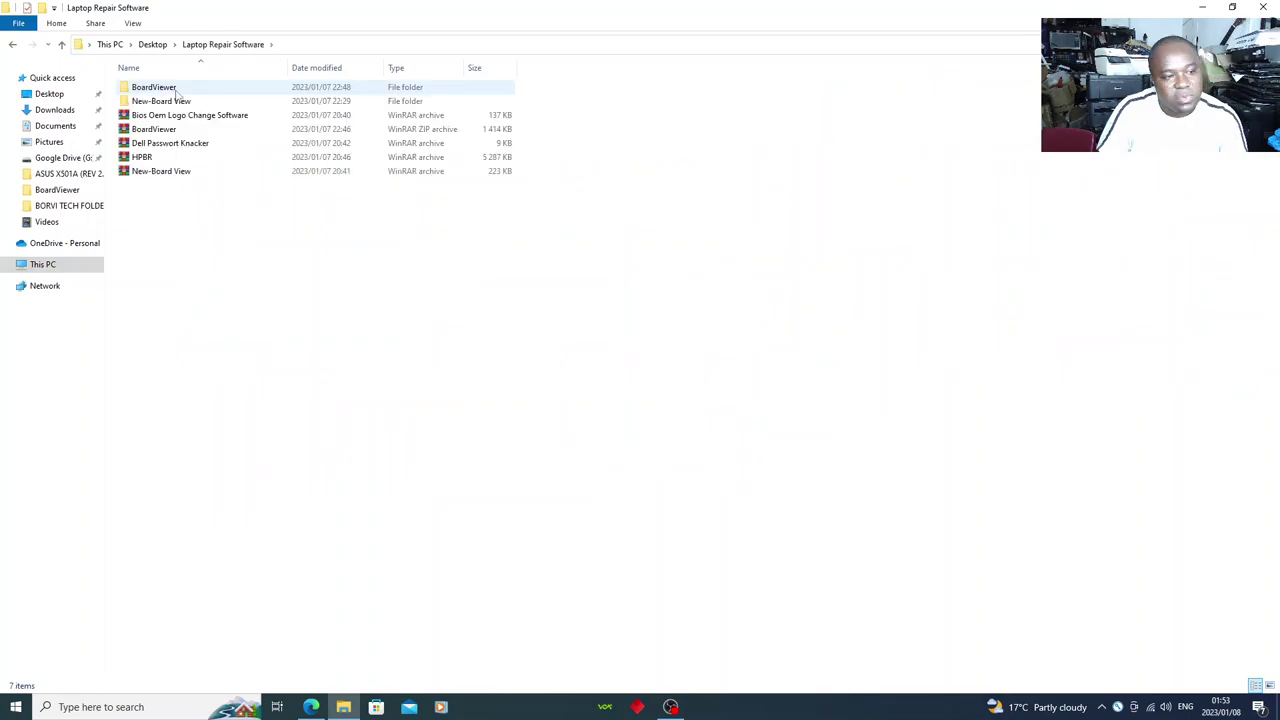
double_click(155, 87)
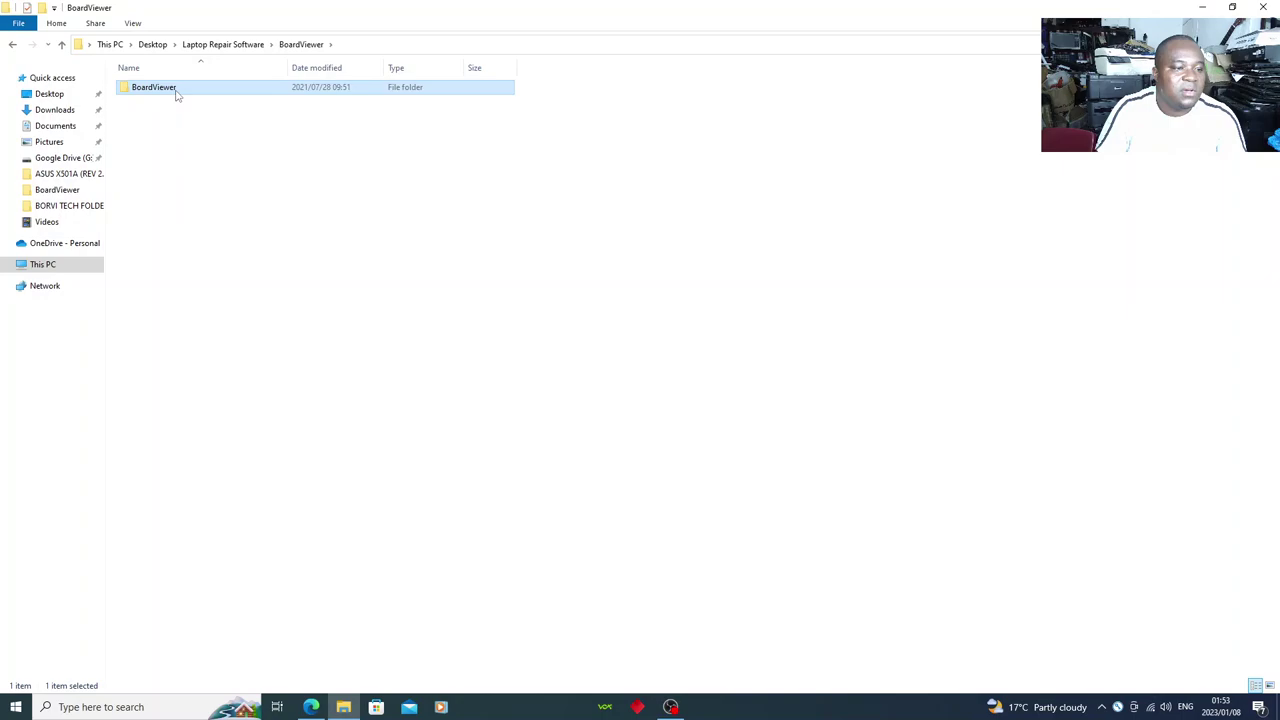
double_click(155, 88)
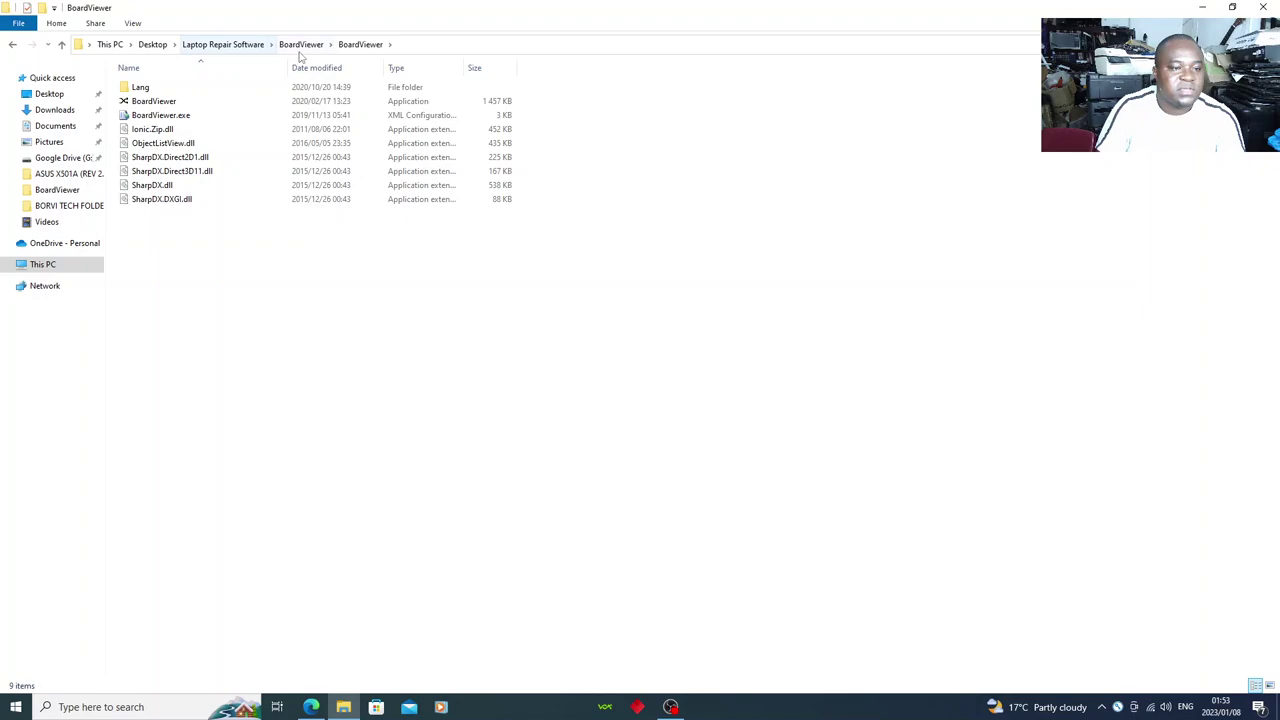
double_click(175, 104)
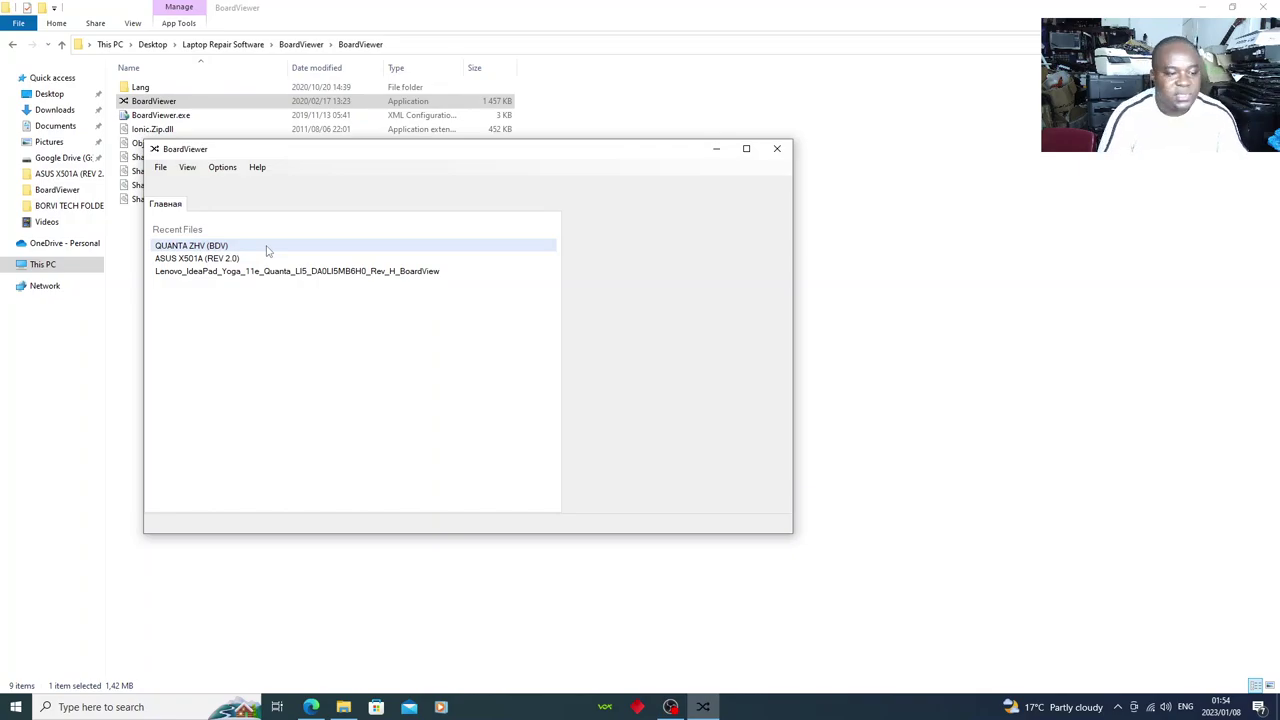
Open the board file ASUS X501A (REV 2.0).FZ from the LAPTOP BOARDVIEW folder and maximize the viewer window.
click(161, 170)
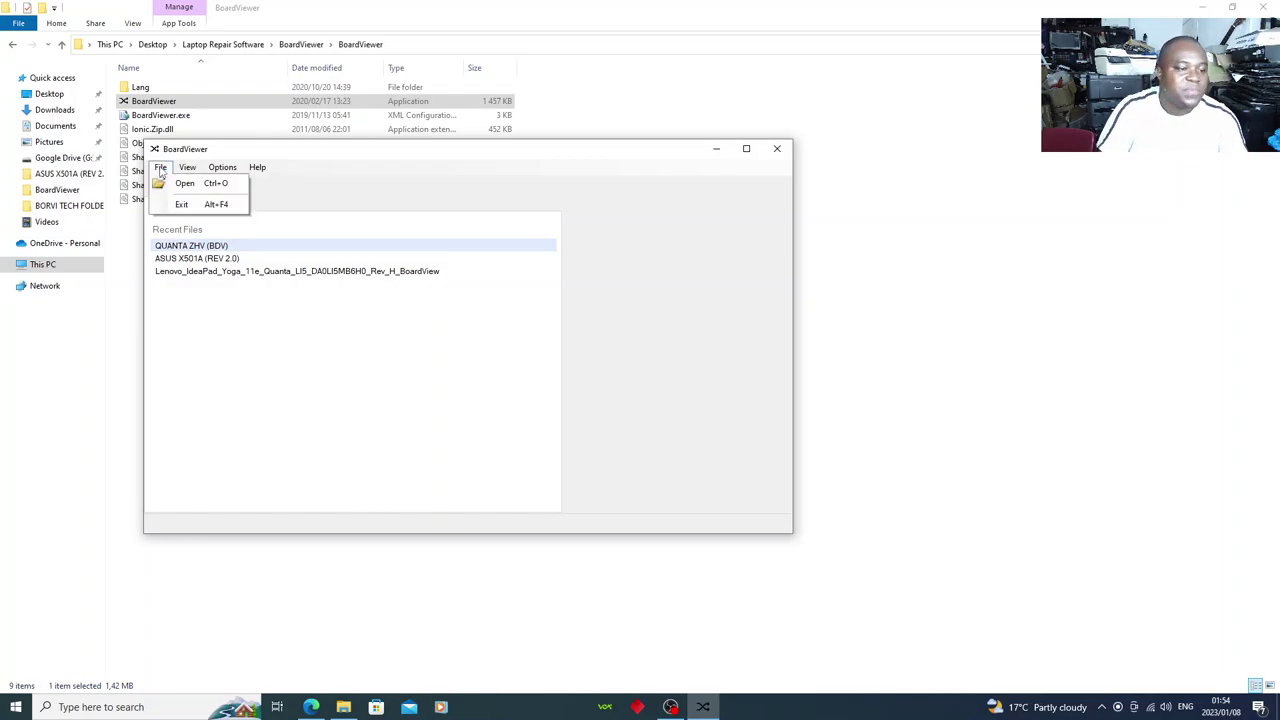
click(184, 183)
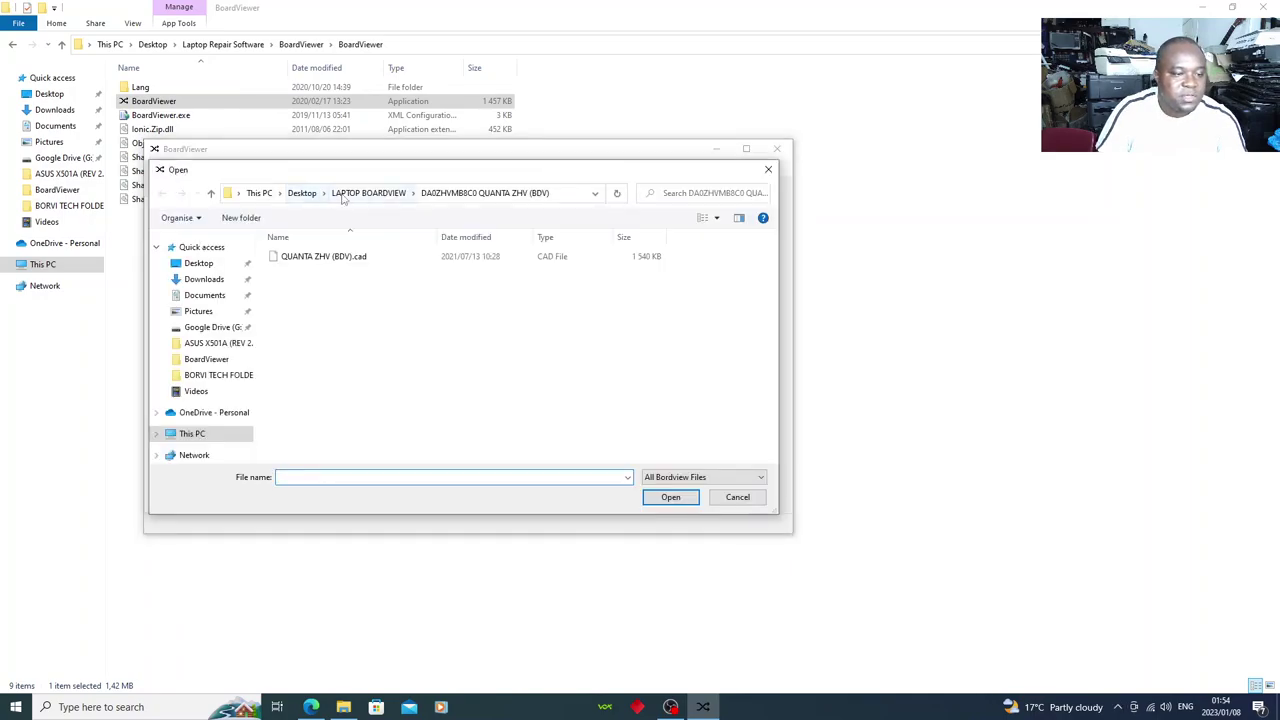
click(345, 194)
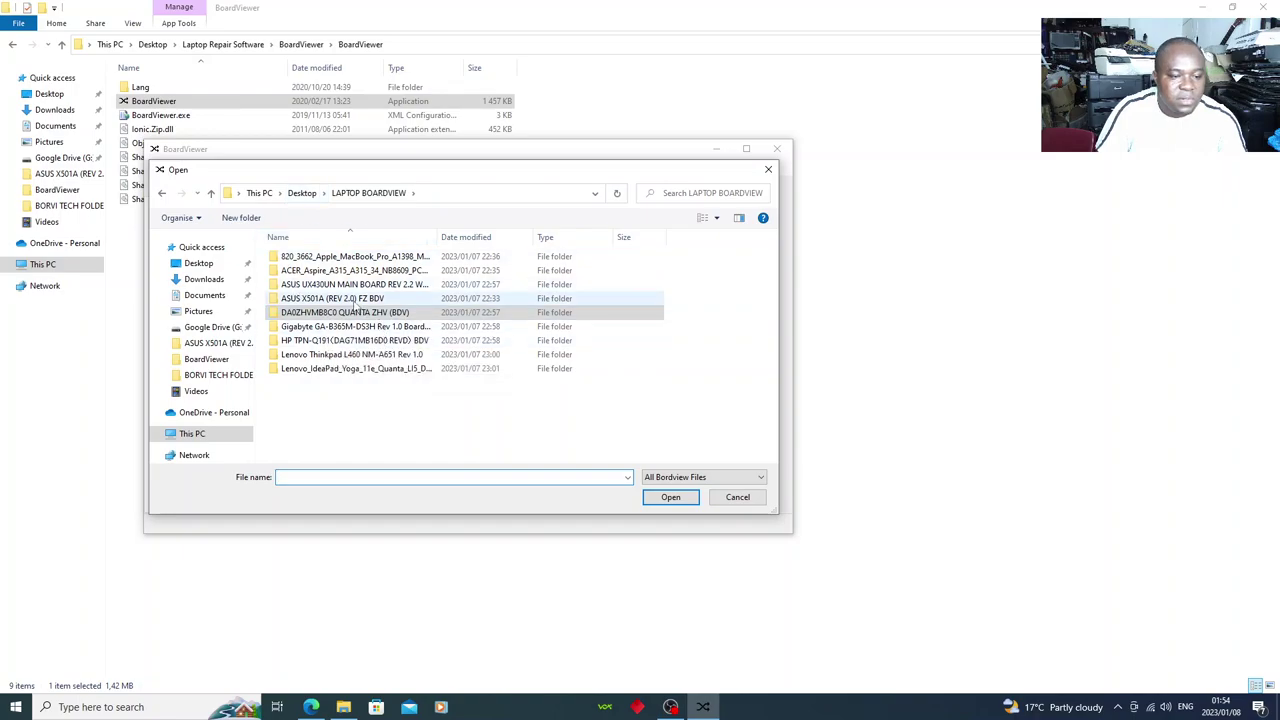
double_click(340, 298)
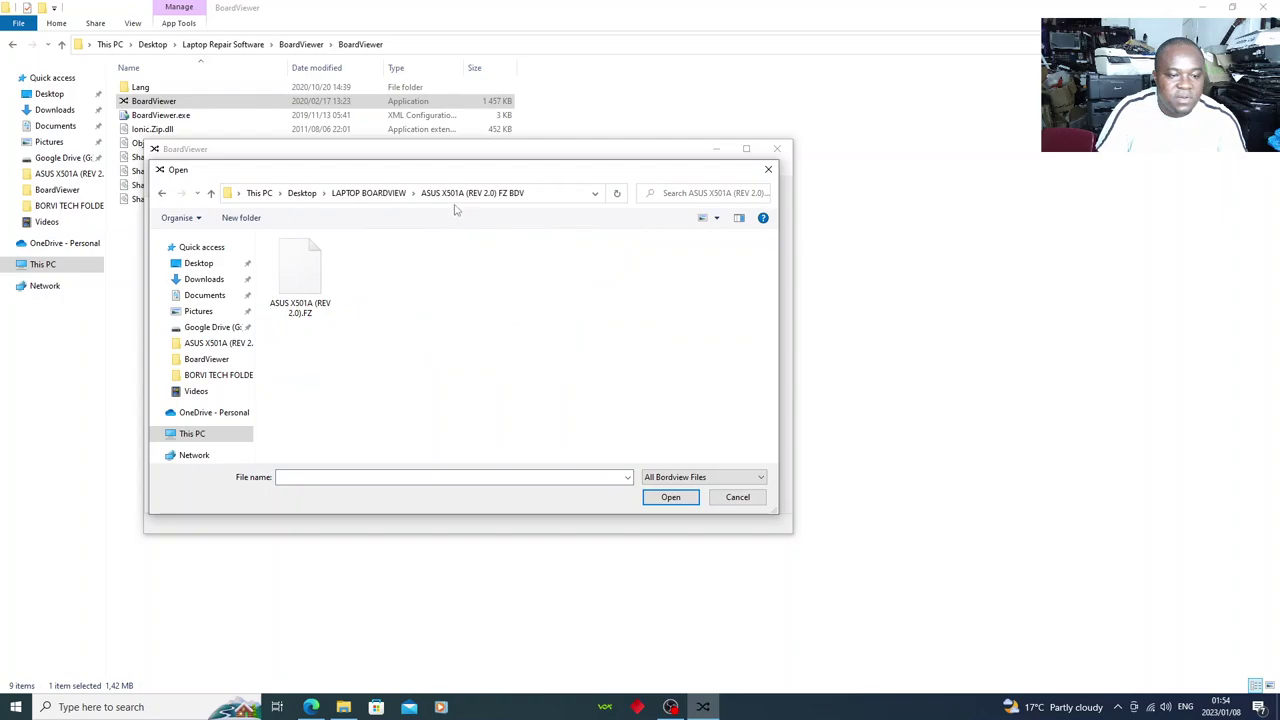
click(294, 274)
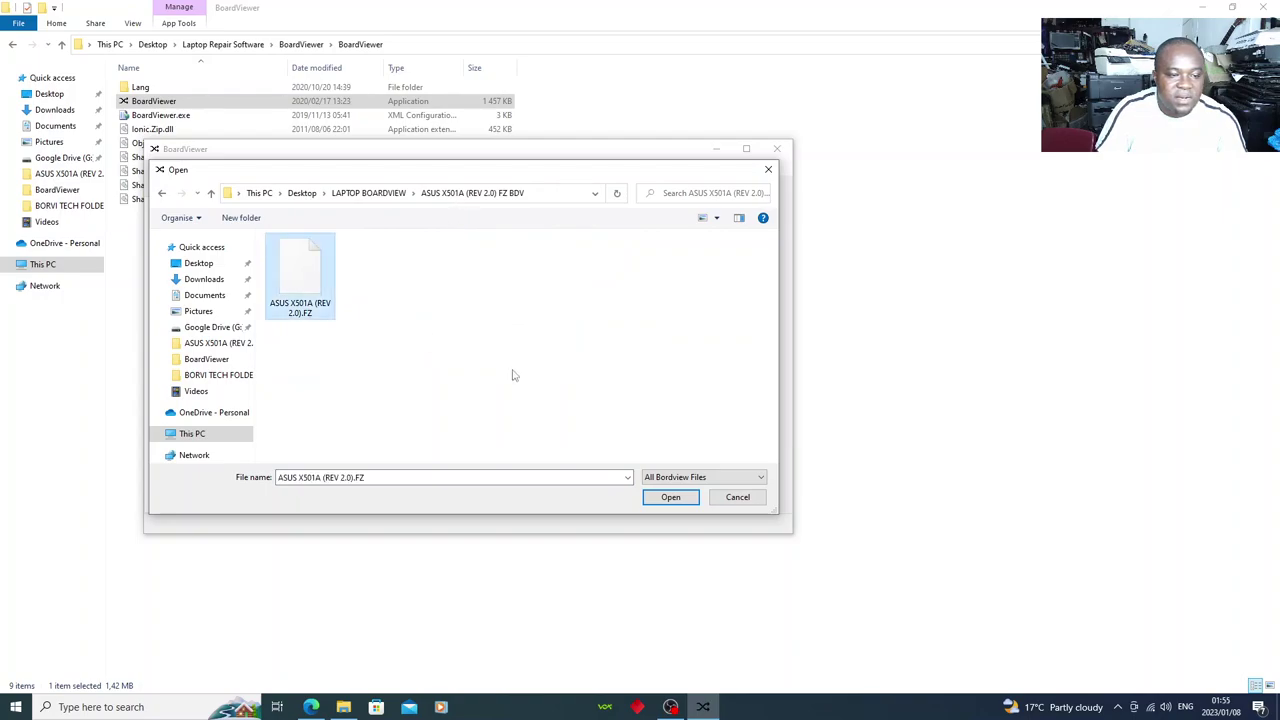
click(667, 497)
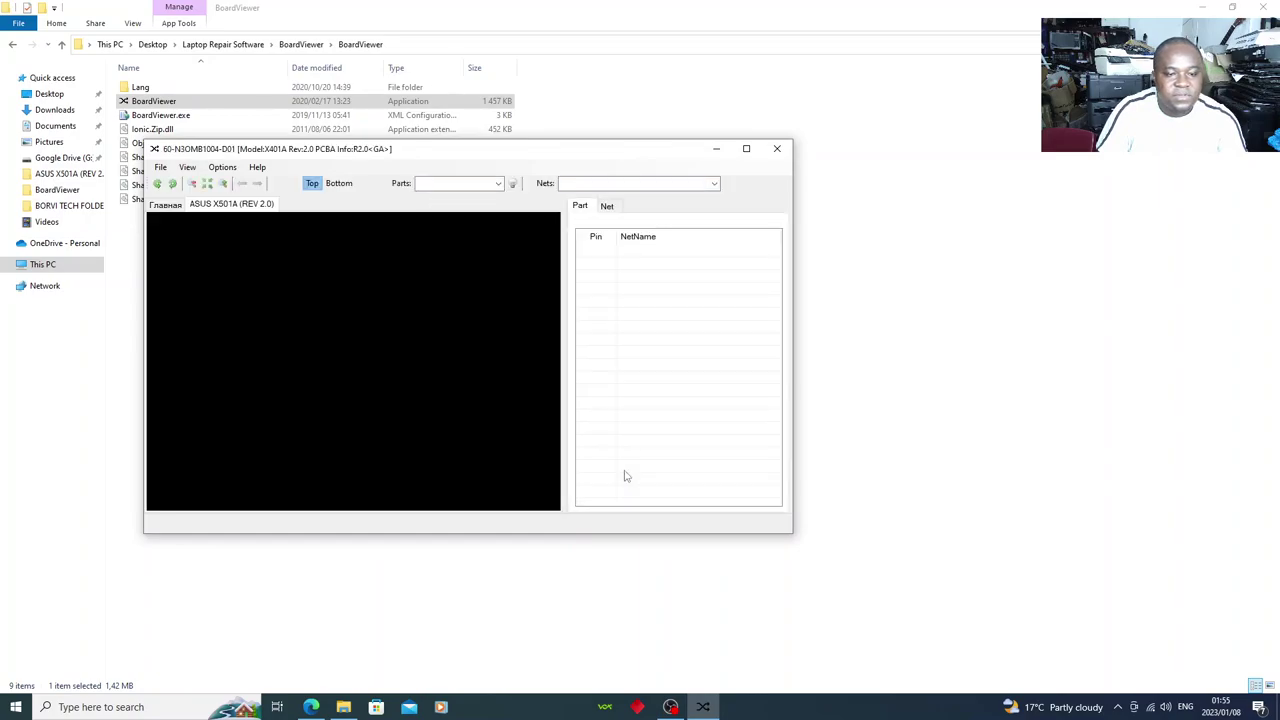
click(746, 150)
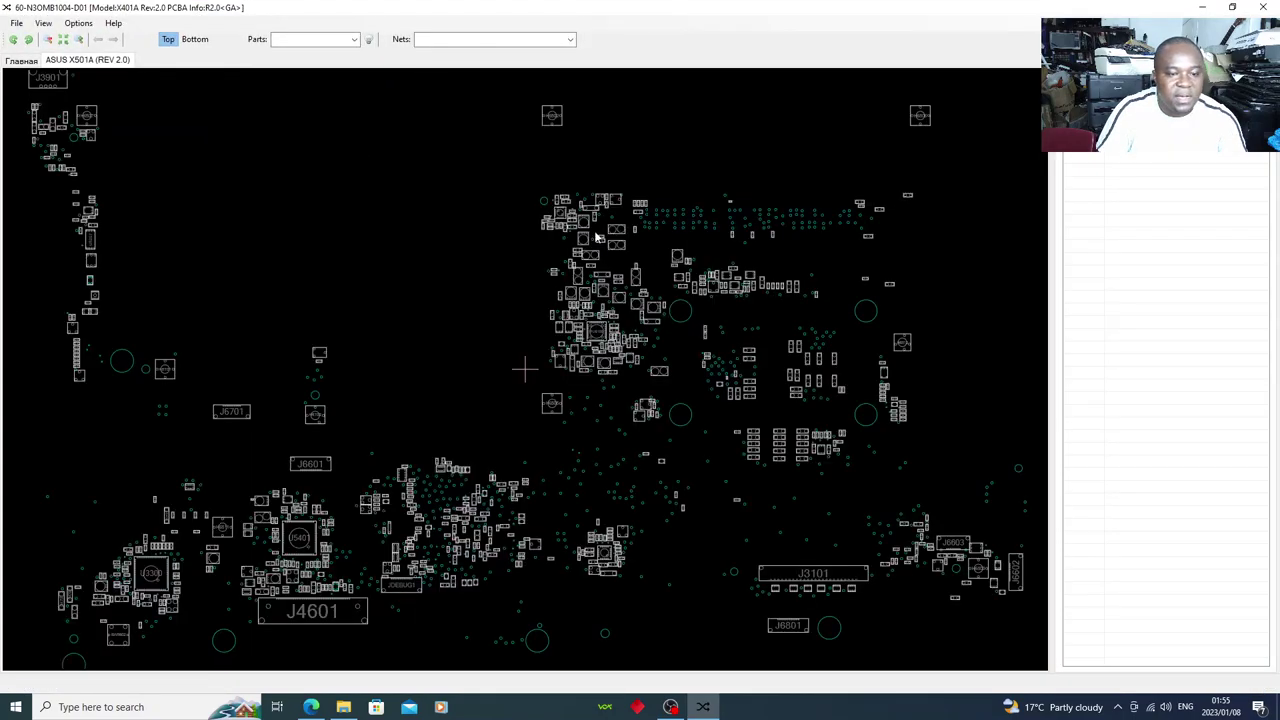
Examine the top side of the ASUS X501A board, from the overall layout to the component strip below connector J3901.
scroll(367, 350, up, 1)
scroll(367, 350, up, 1)
drag(368, 354, 343, 286)
drag(399, 392, 323, 543)
drag(594, 268, 566, 368)
scroll(442, 450, down, 2)
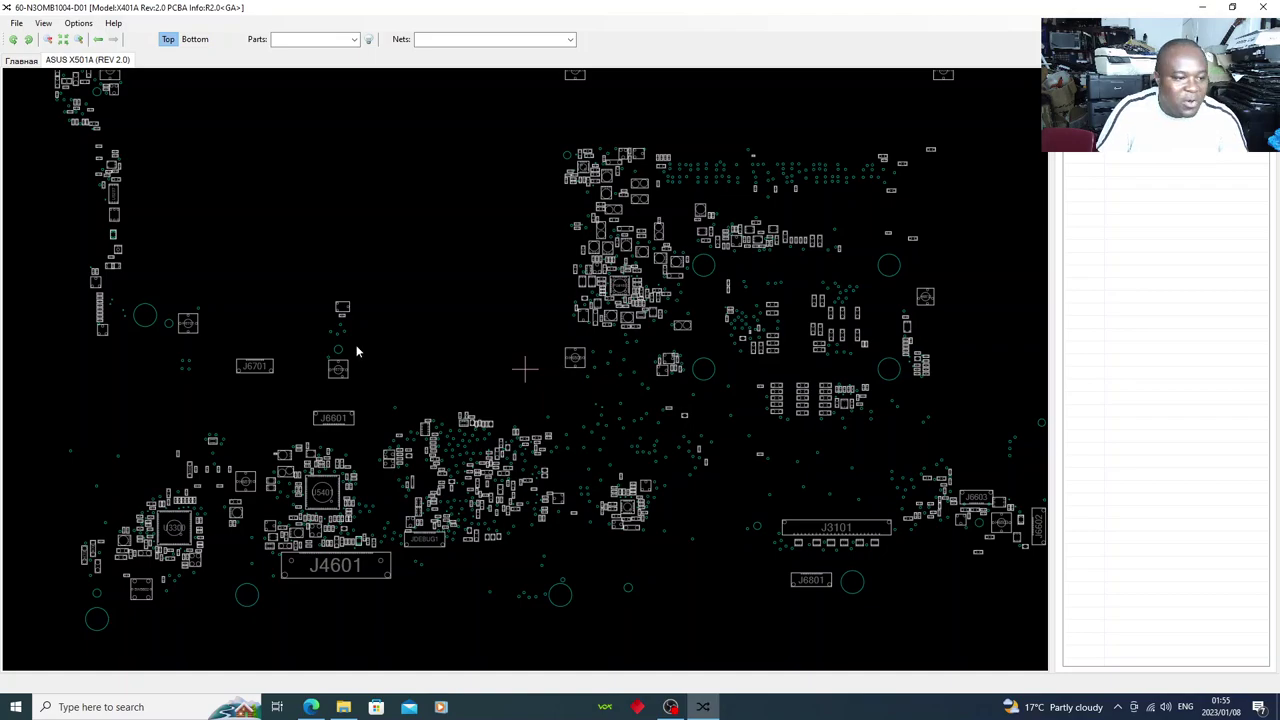
scroll(398, 373, up, 3)
scroll(430, 397, up, 1)
drag(482, 517, 814, 437)
drag(590, 314, 732, 472)
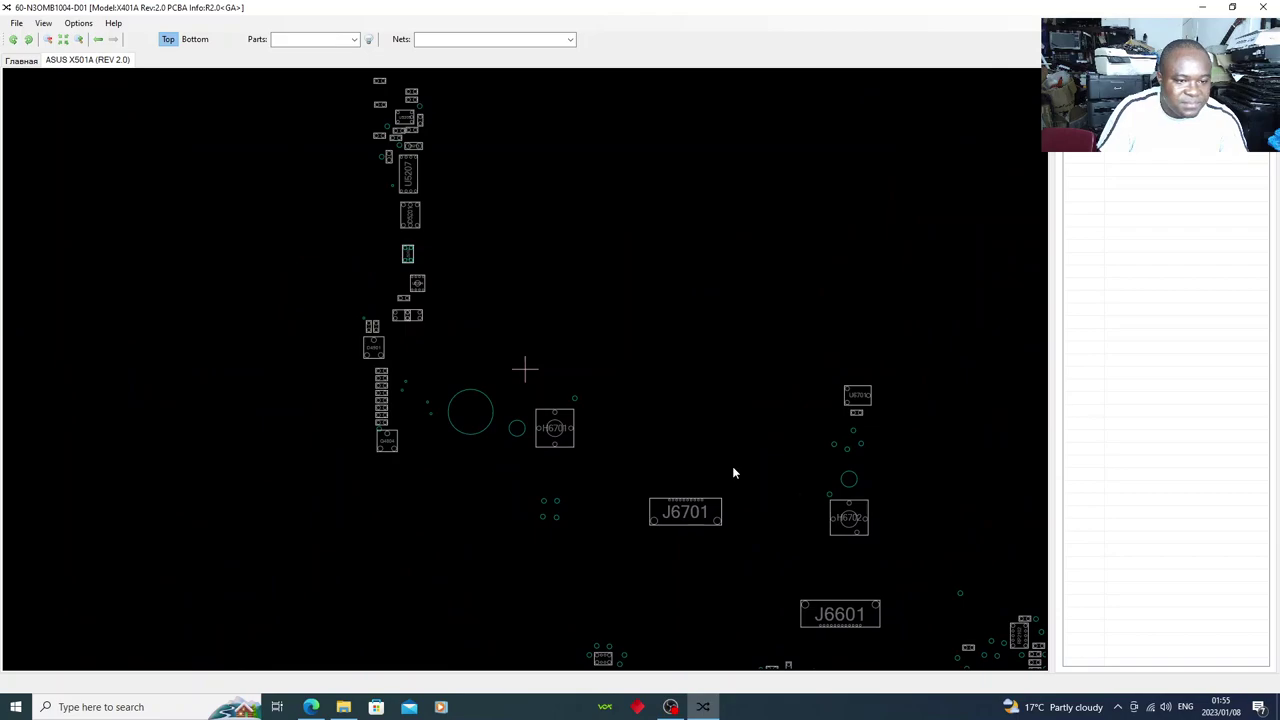
drag(522, 310, 543, 514)
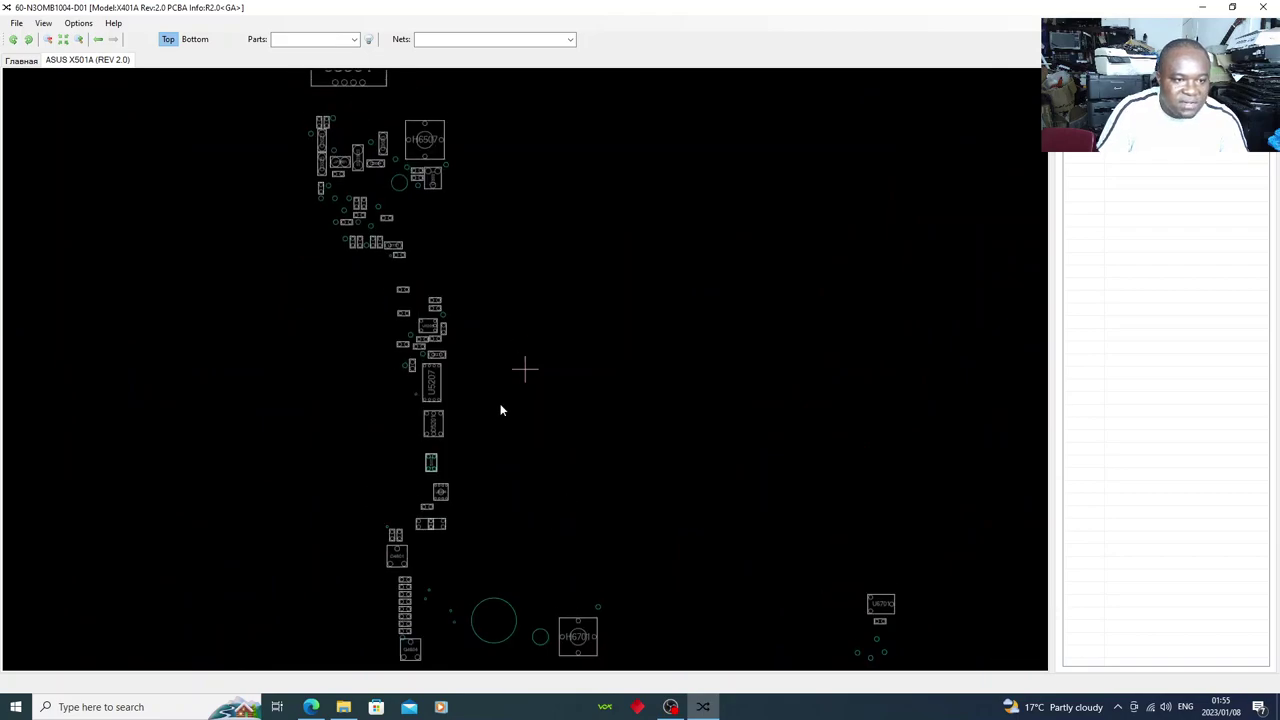
drag(491, 314, 488, 399)
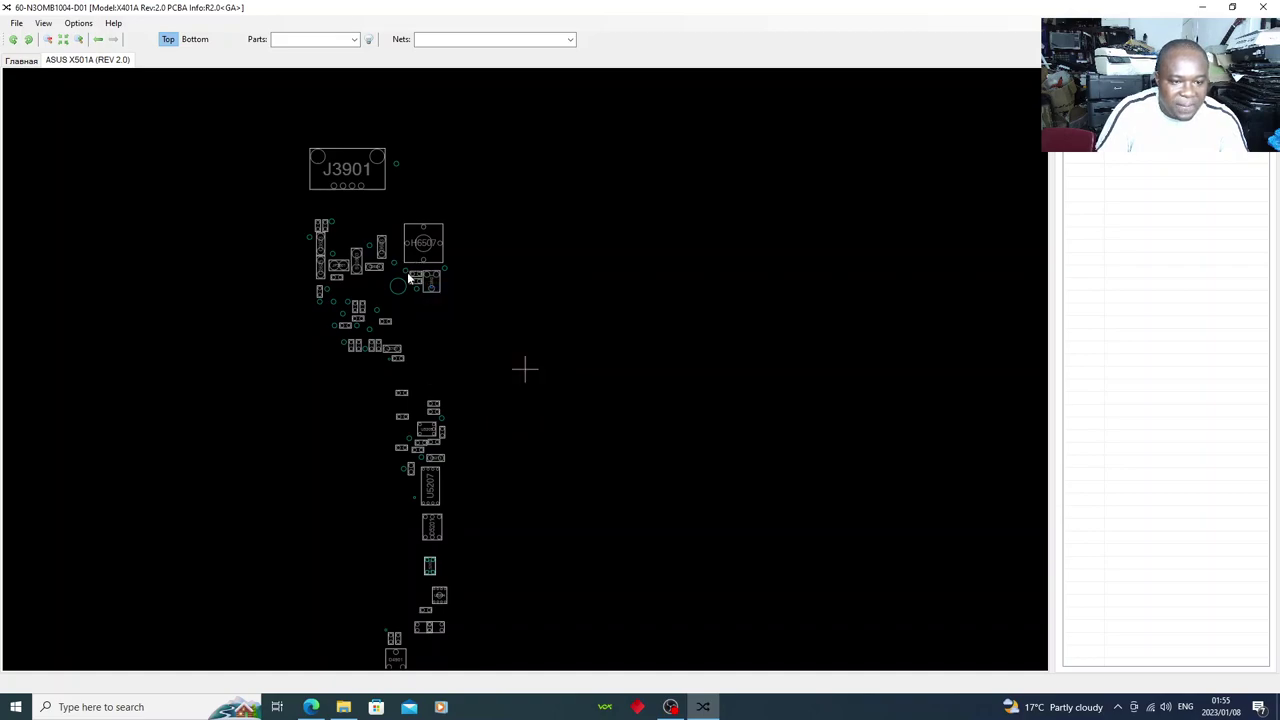
Select pin 2 and pin 1 of SL3603 near connector J3901 to trace the components connected to each net.
click(354, 267)
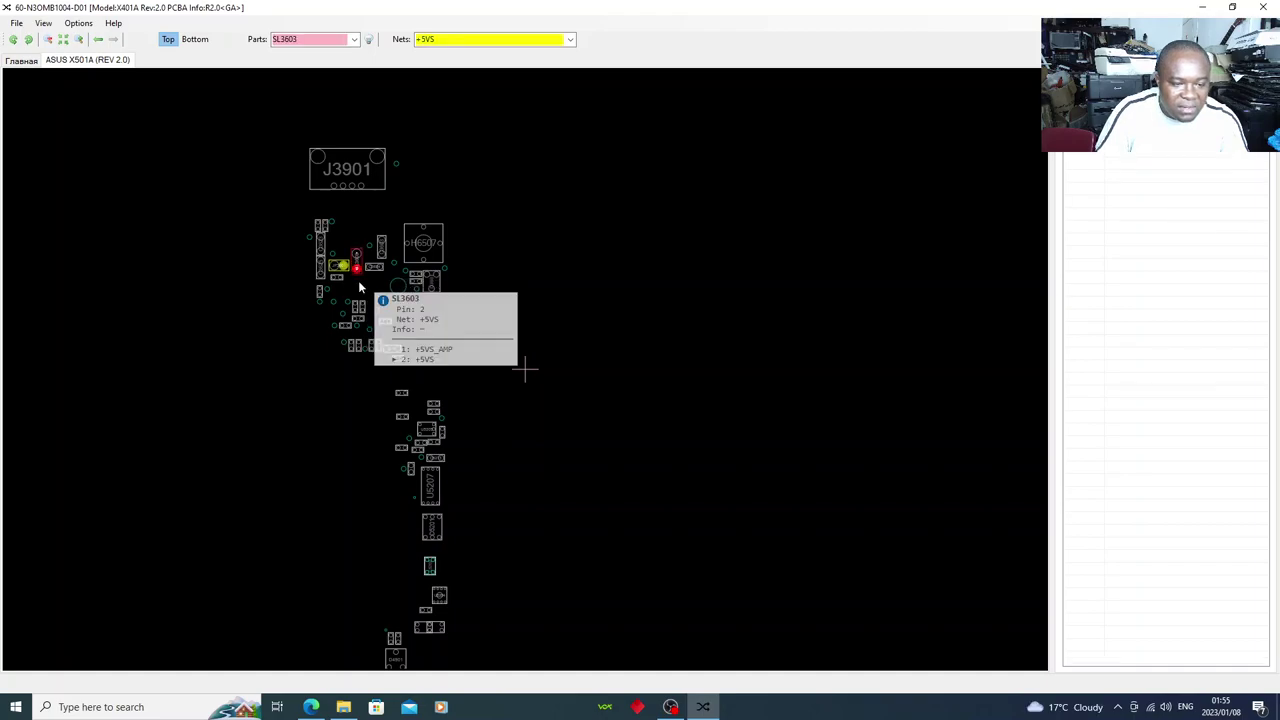
mouse_move(359, 272)
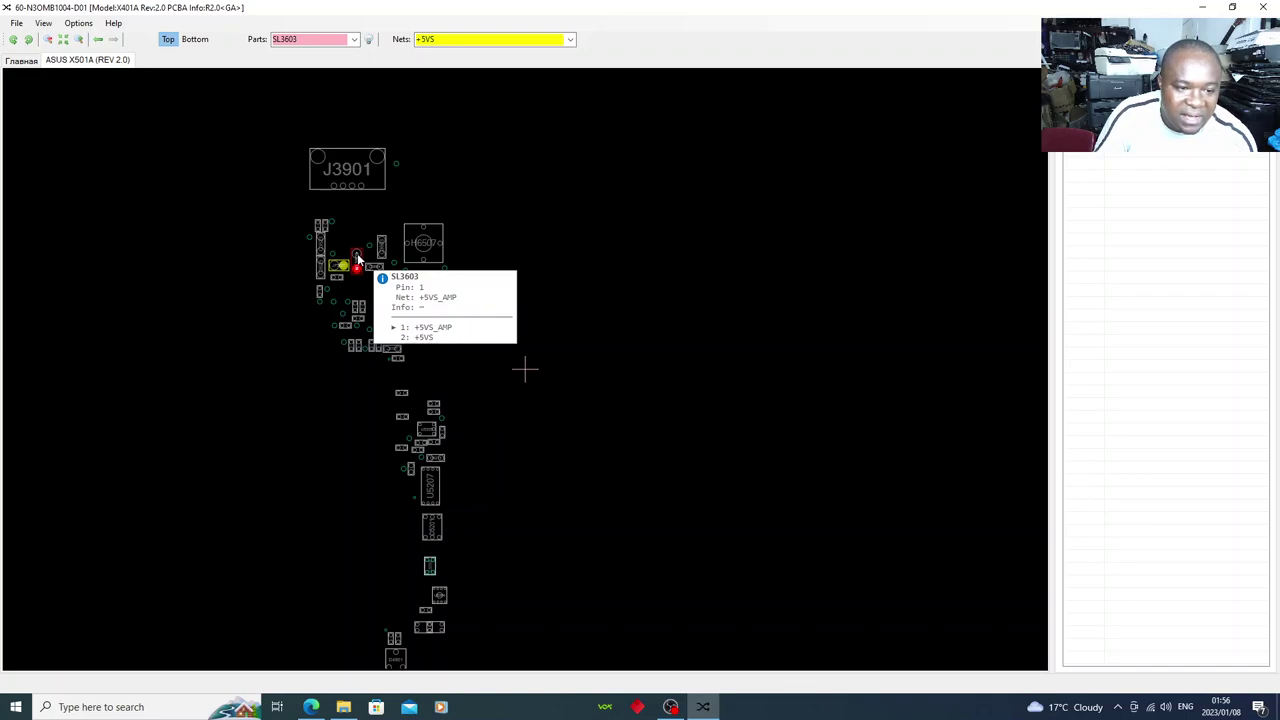
click(357, 258)
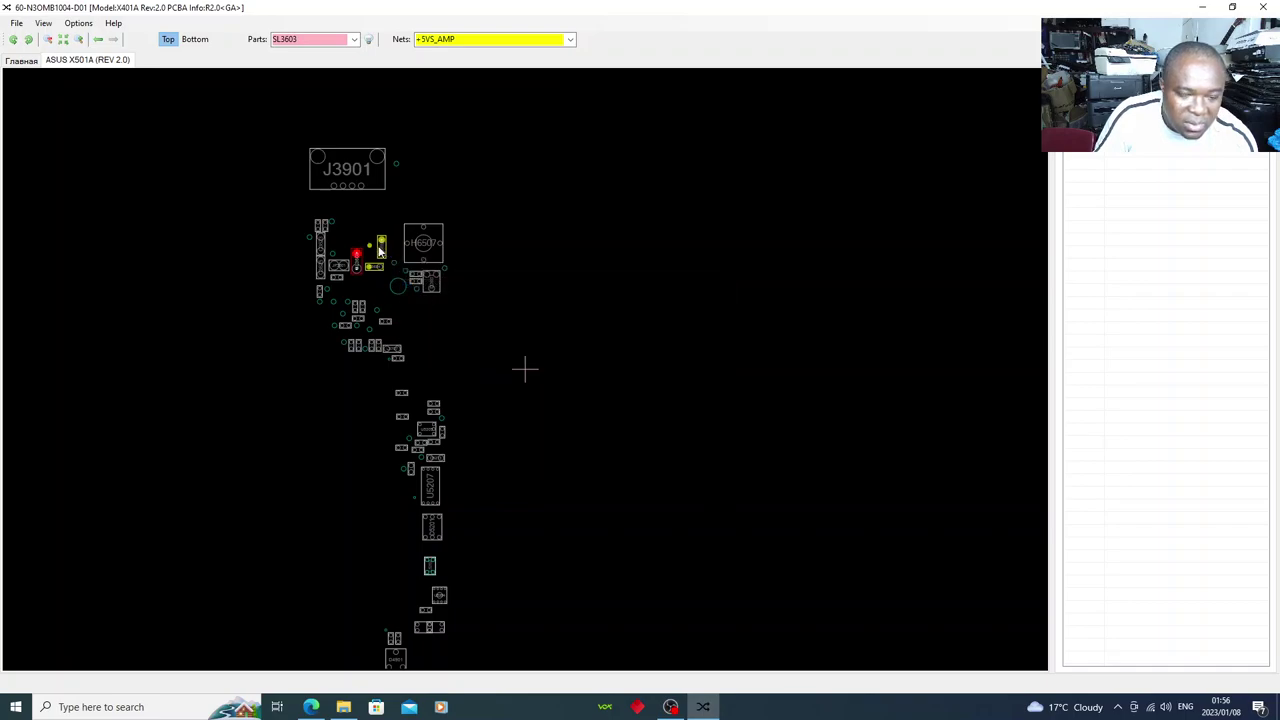
mouse_move(379, 250)
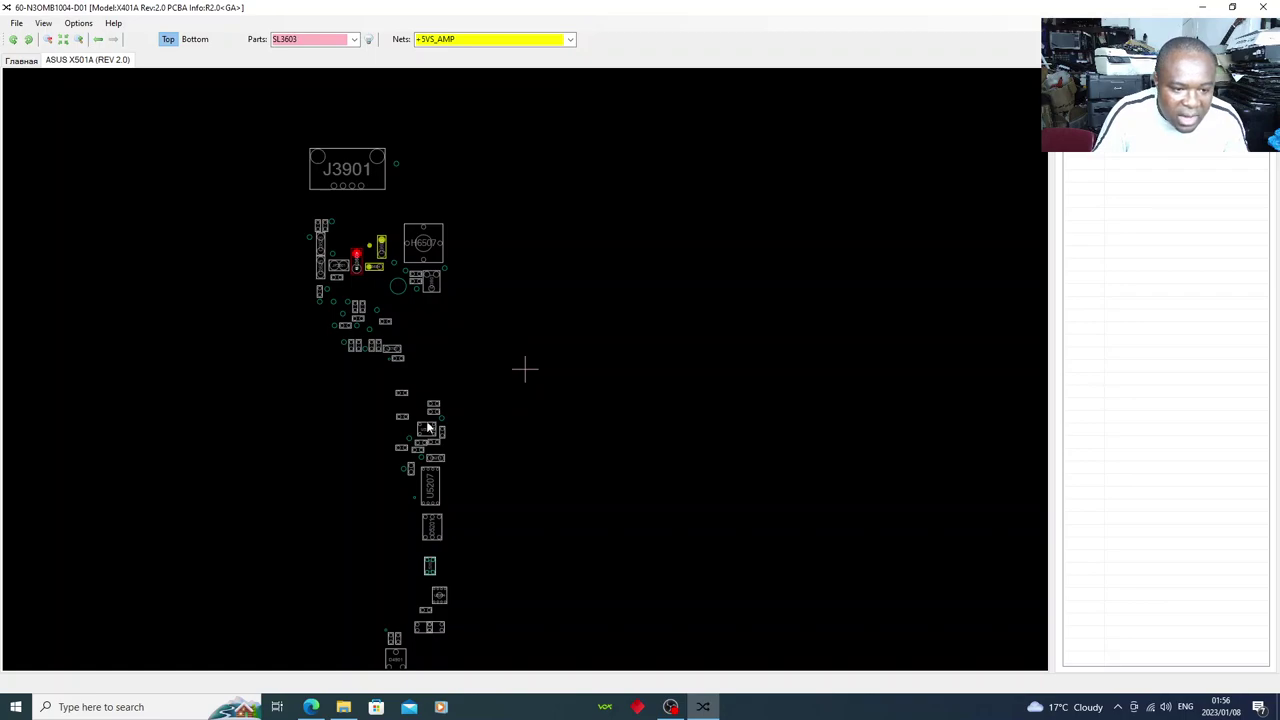
Inspect the nets of MOSFETs Q3301 and Q3302 around chip U3300 by selecting their pins.
scroll(495, 456, down, 1)
scroll(506, 455, up, 1)
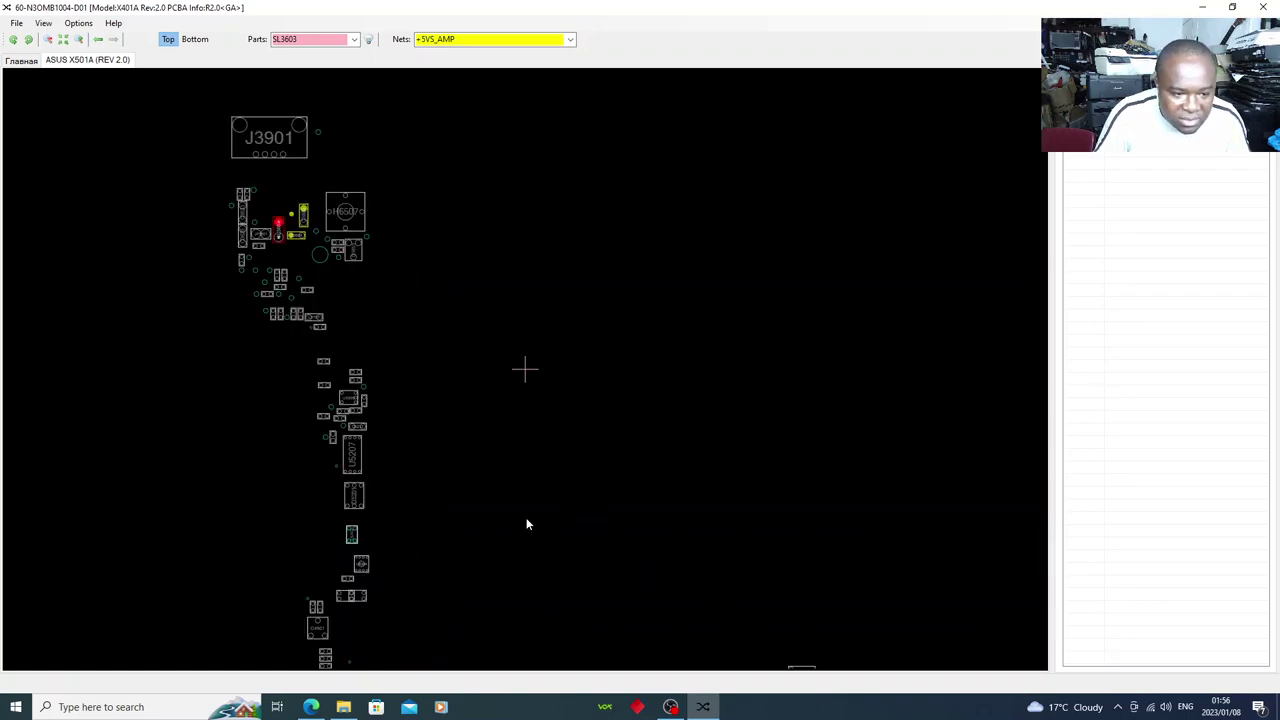
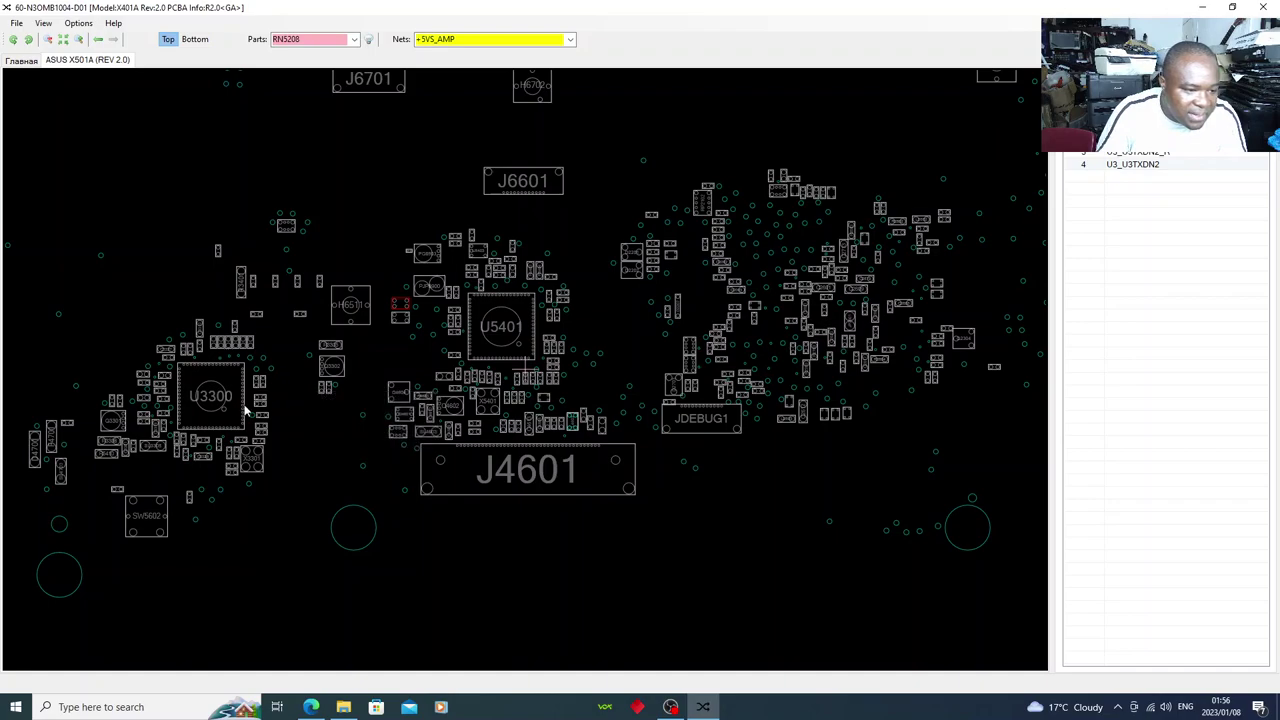
click(111, 422)
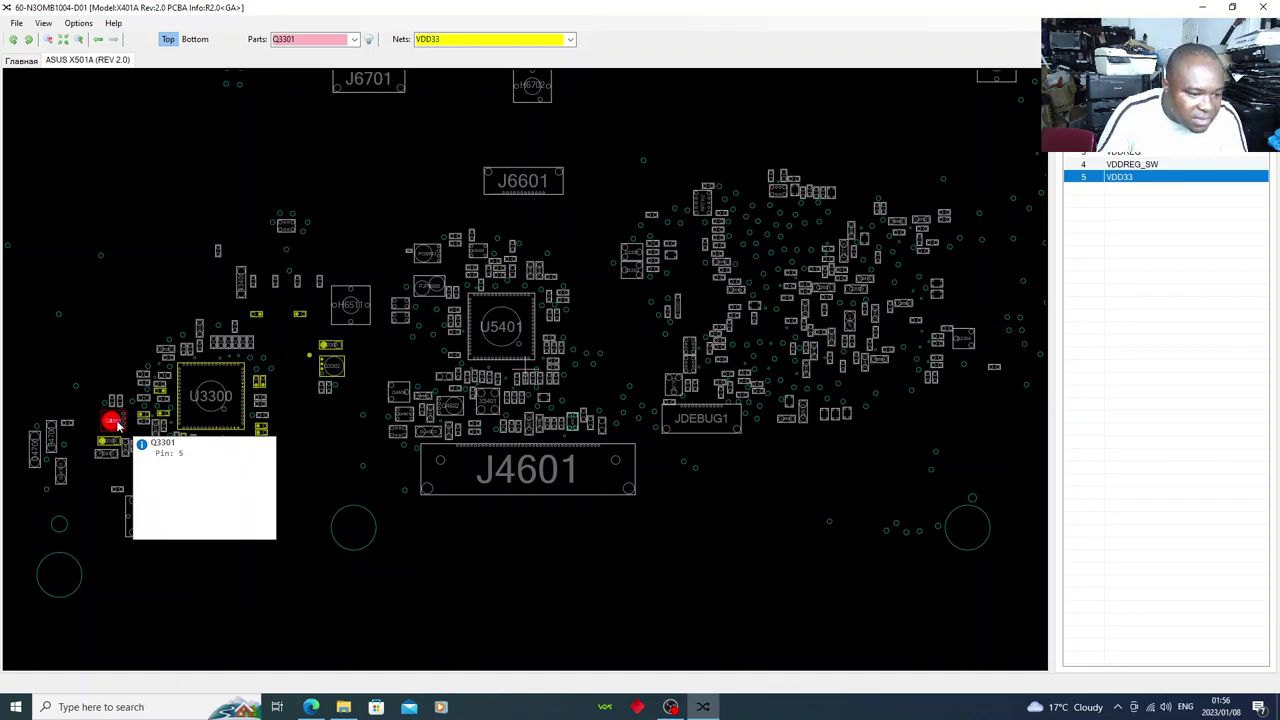
mouse_move(117, 429)
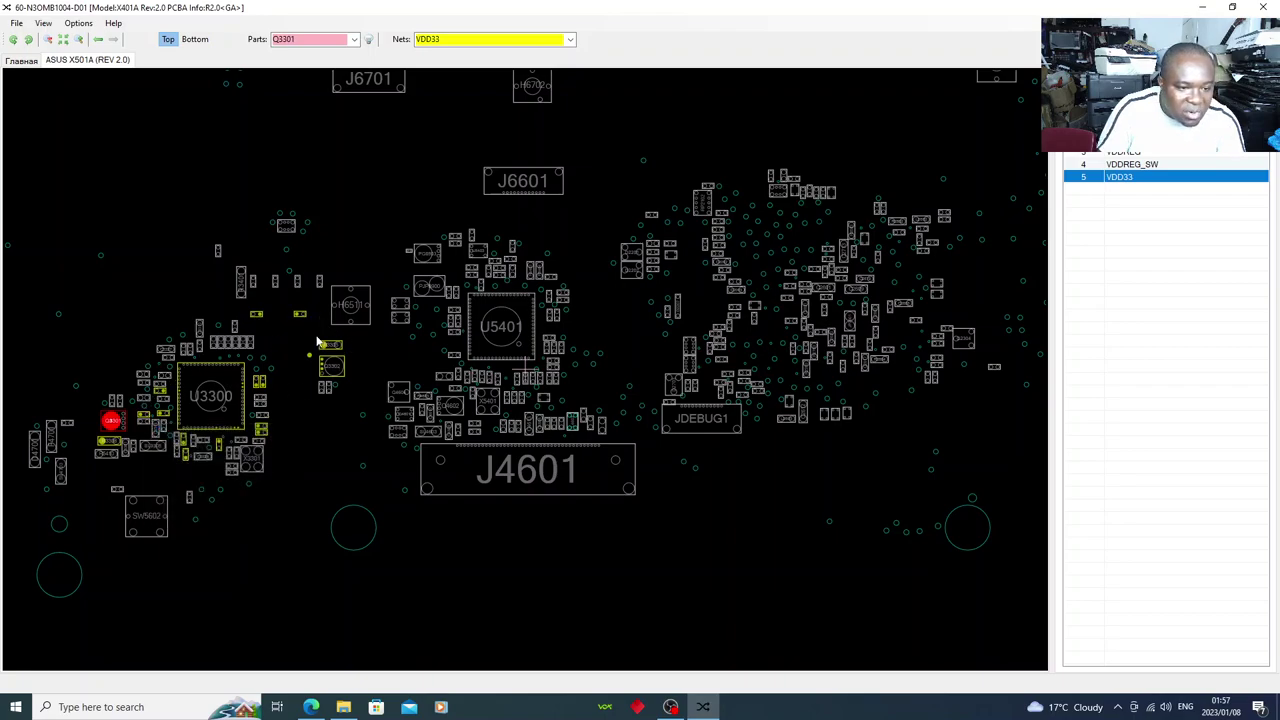
mouse_move(327, 370)
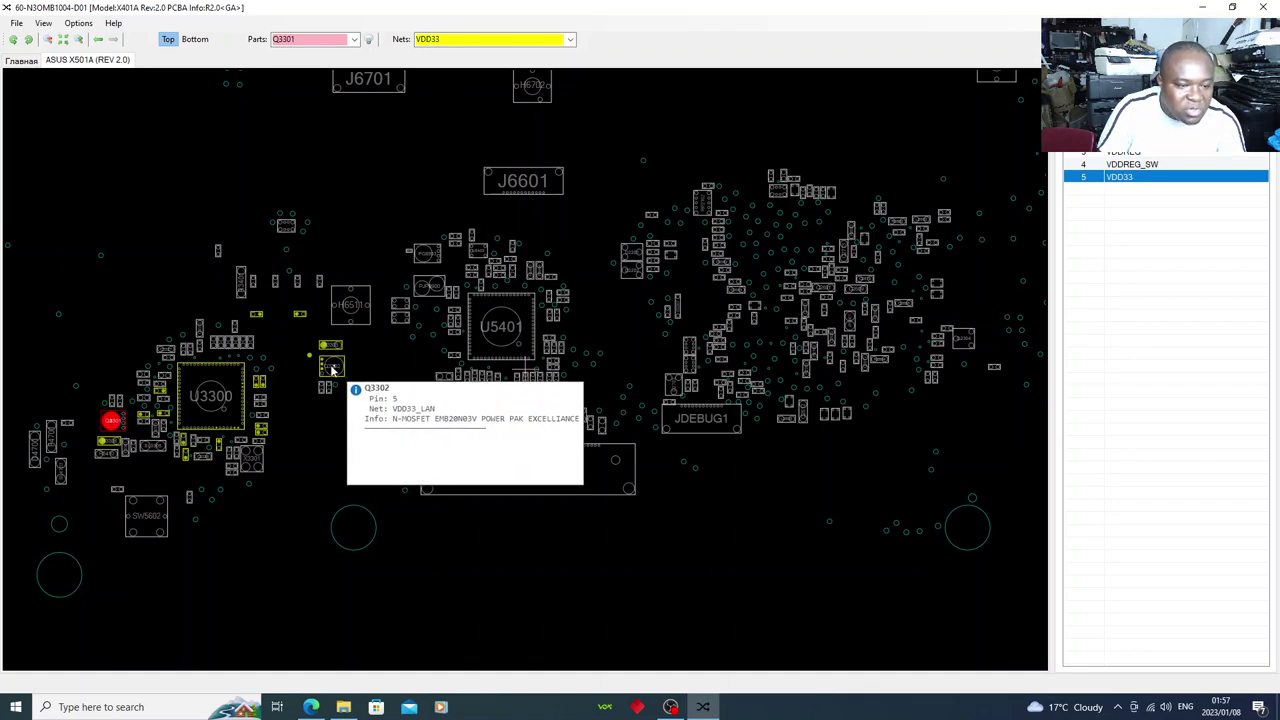
click(330, 369)
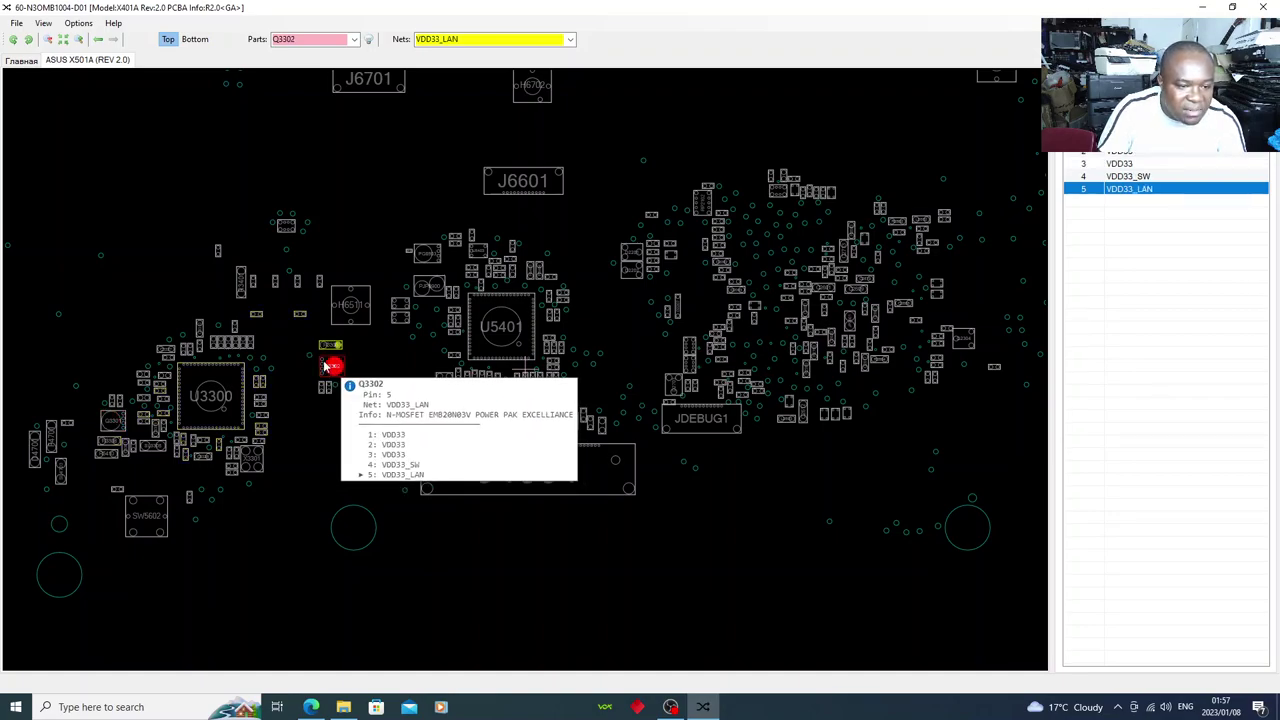
click(322, 366)
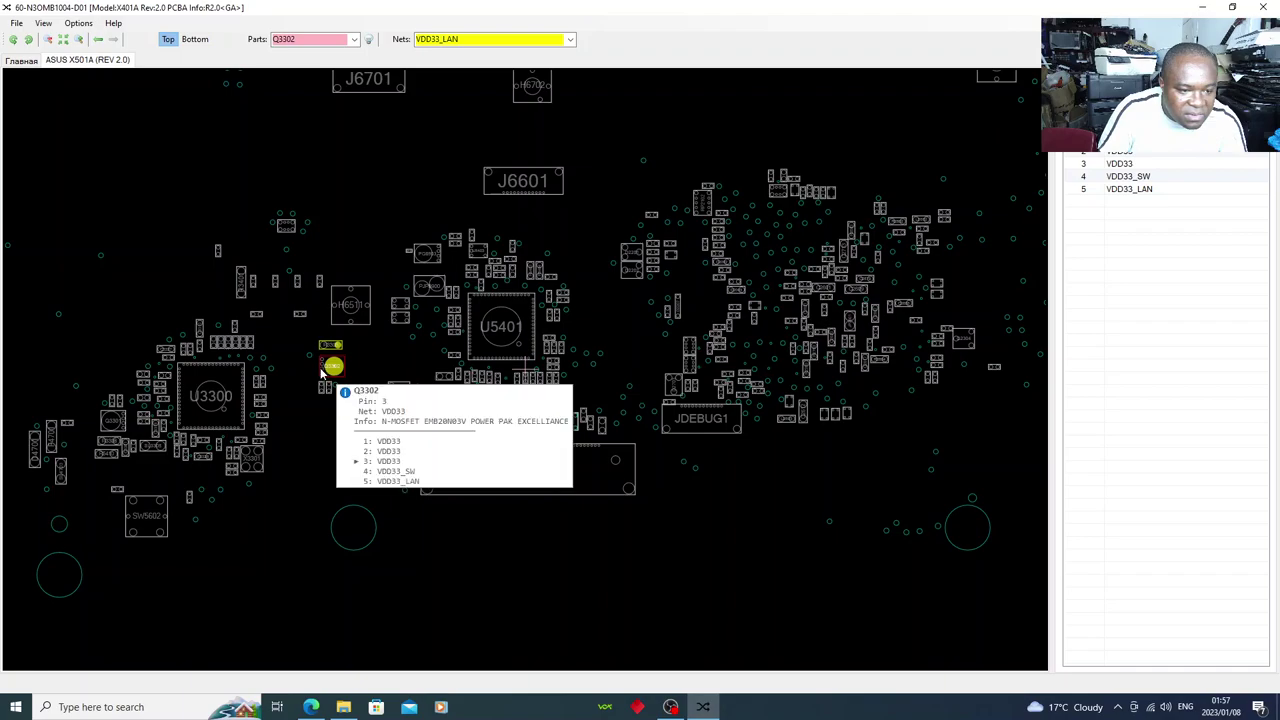
Trace the VDD33 net from MOSFET Q3302, check the details of C3307 below U3300, and clear the net selection.
click(323, 372)
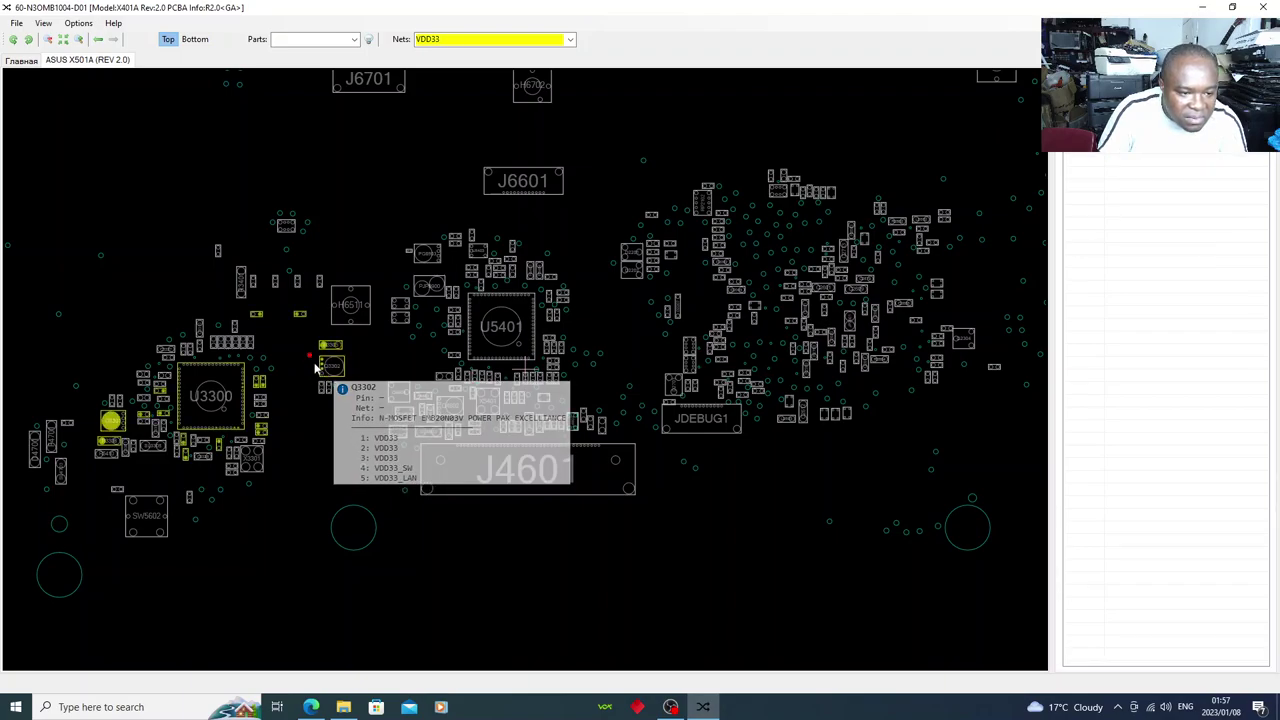
mouse_move(328, 372)
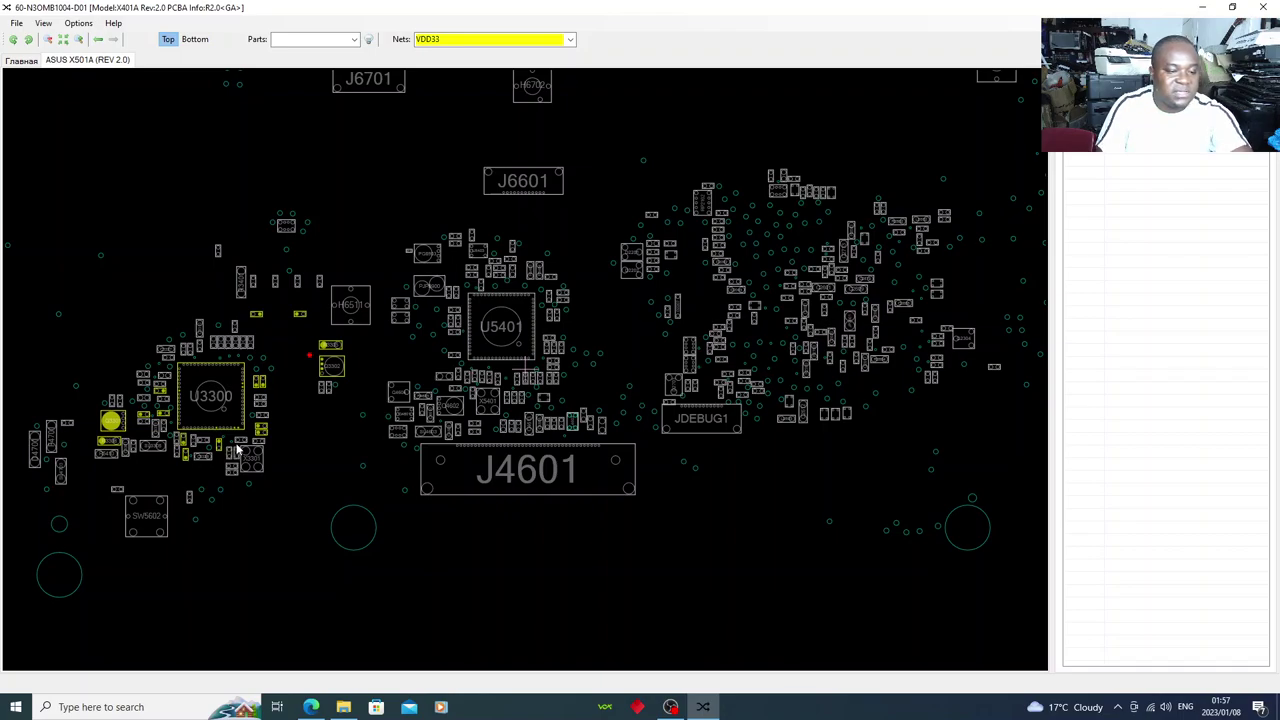
mouse_move(239, 451)
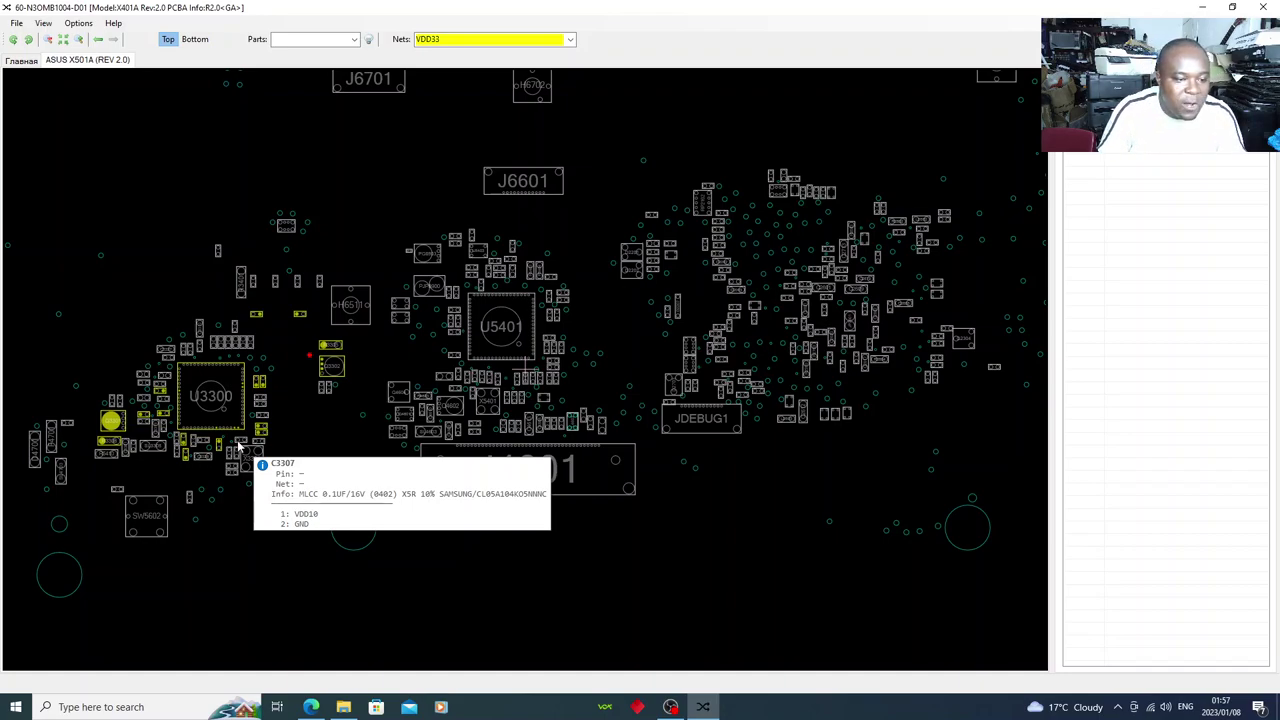
click(333, 439)
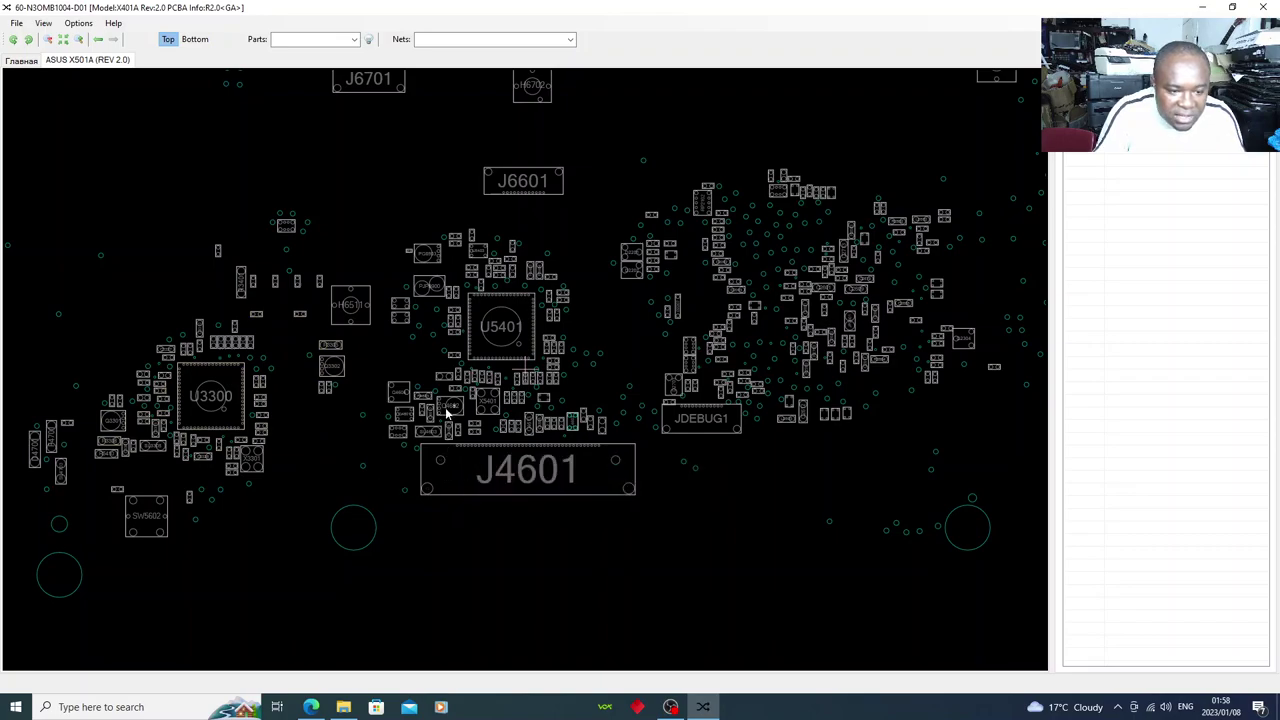
Select MOSFET Q4602 above connector J4601 and examine its pin nets.
mouse_move(448, 414)
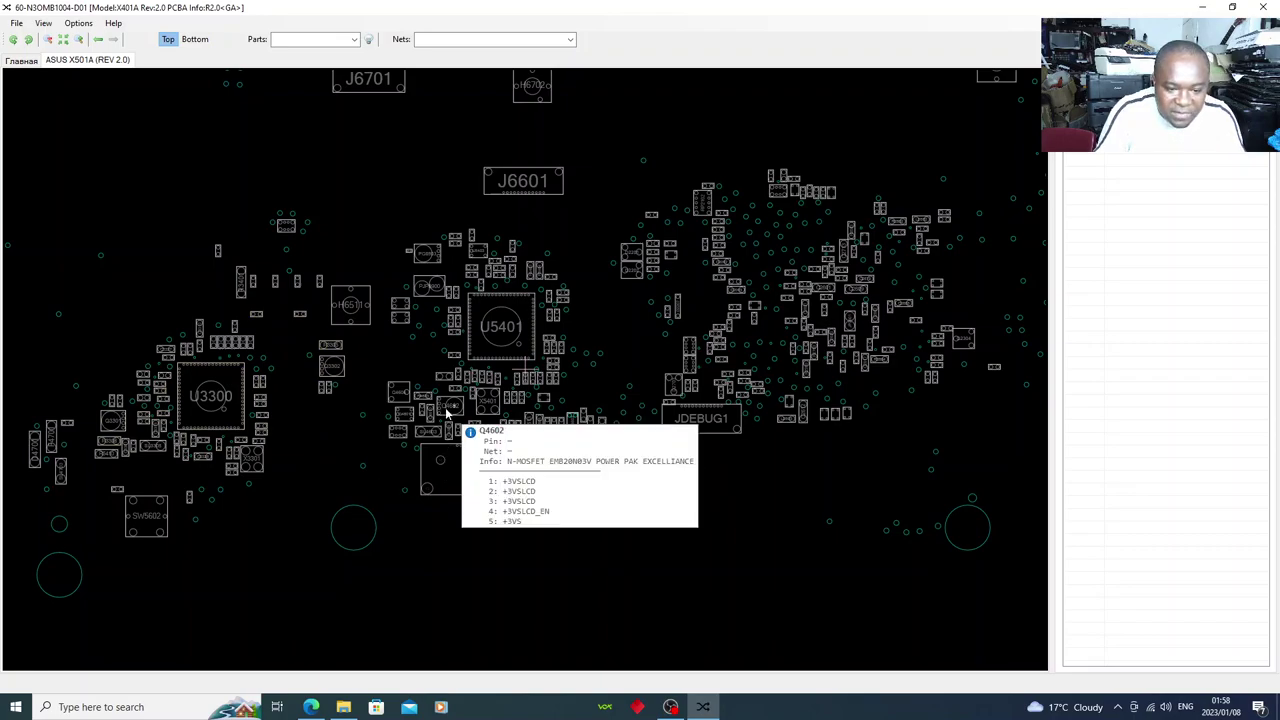
click(448, 414)
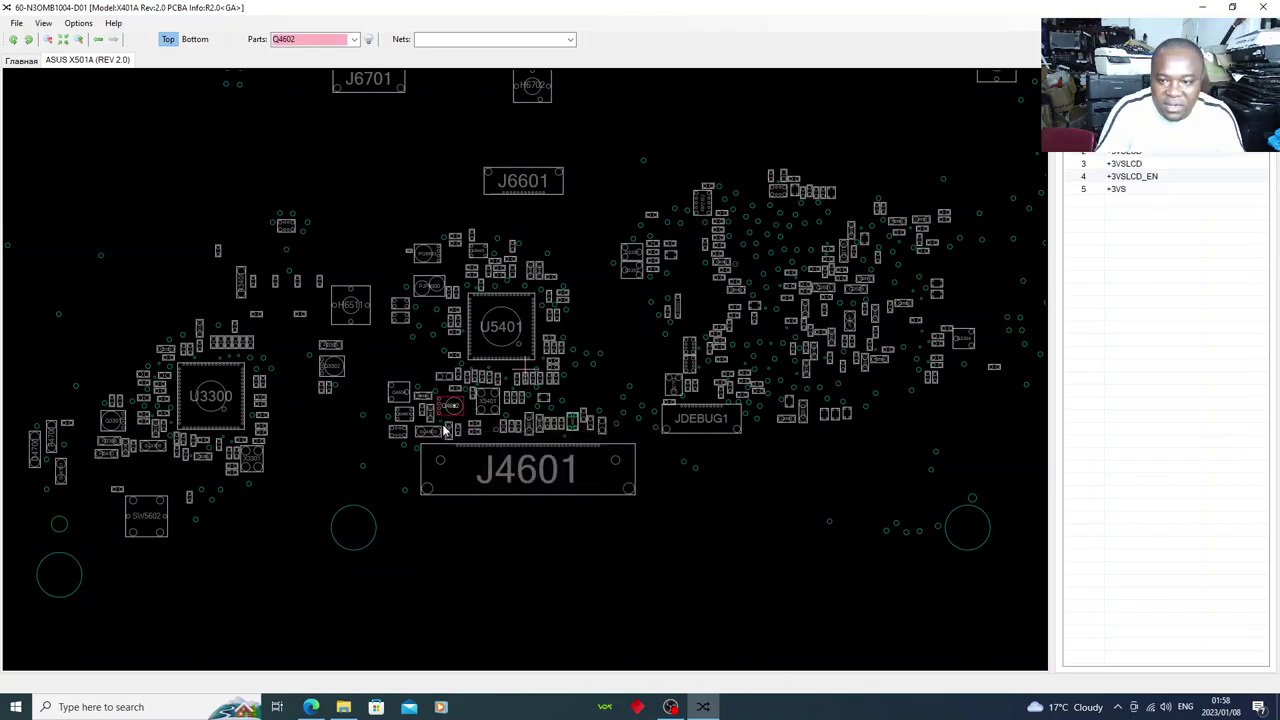
mouse_move(433, 459)
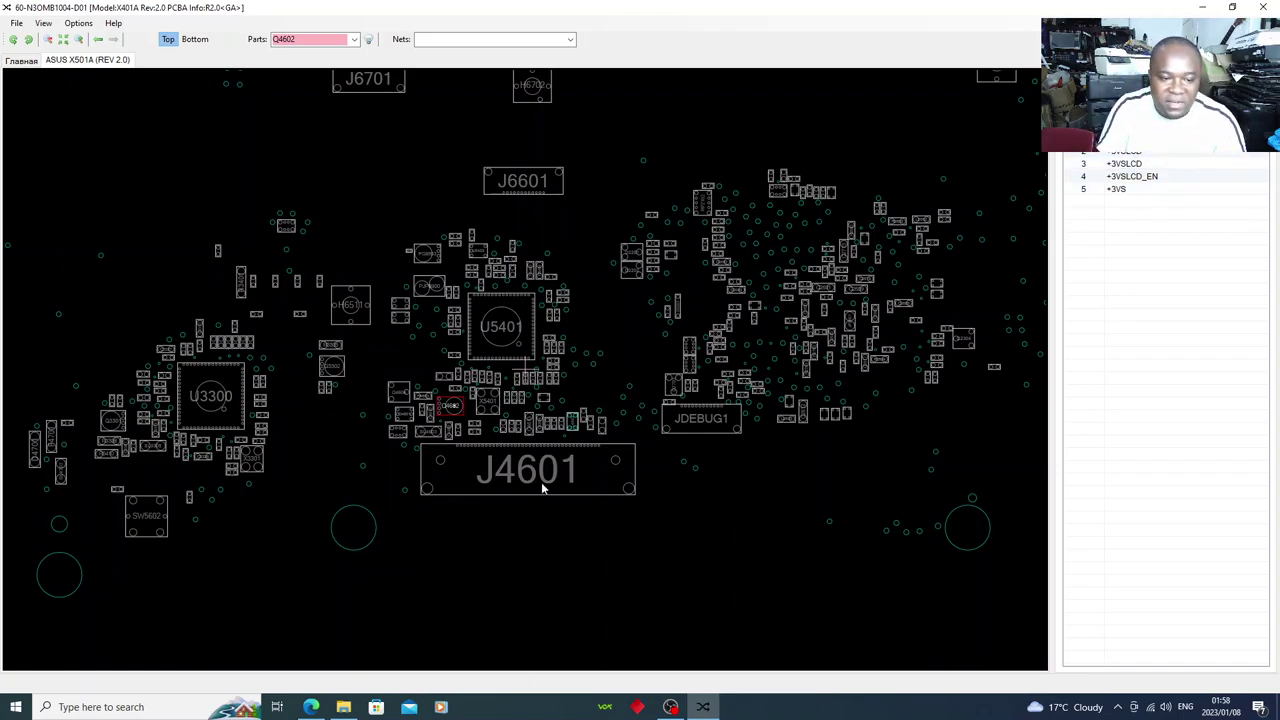
Select pin 2 of MOSFET Q4604 to highlight the GND net and examine its spread across the board's top side.
click(398, 397)
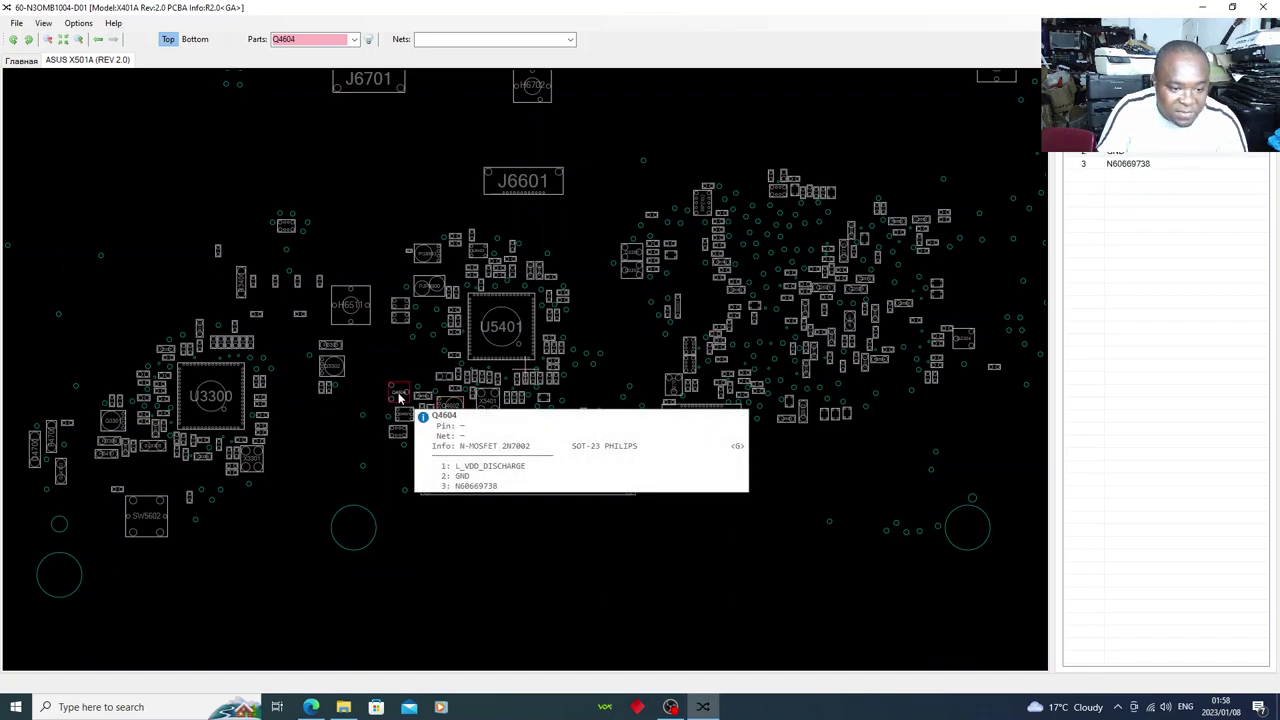
click(393, 402)
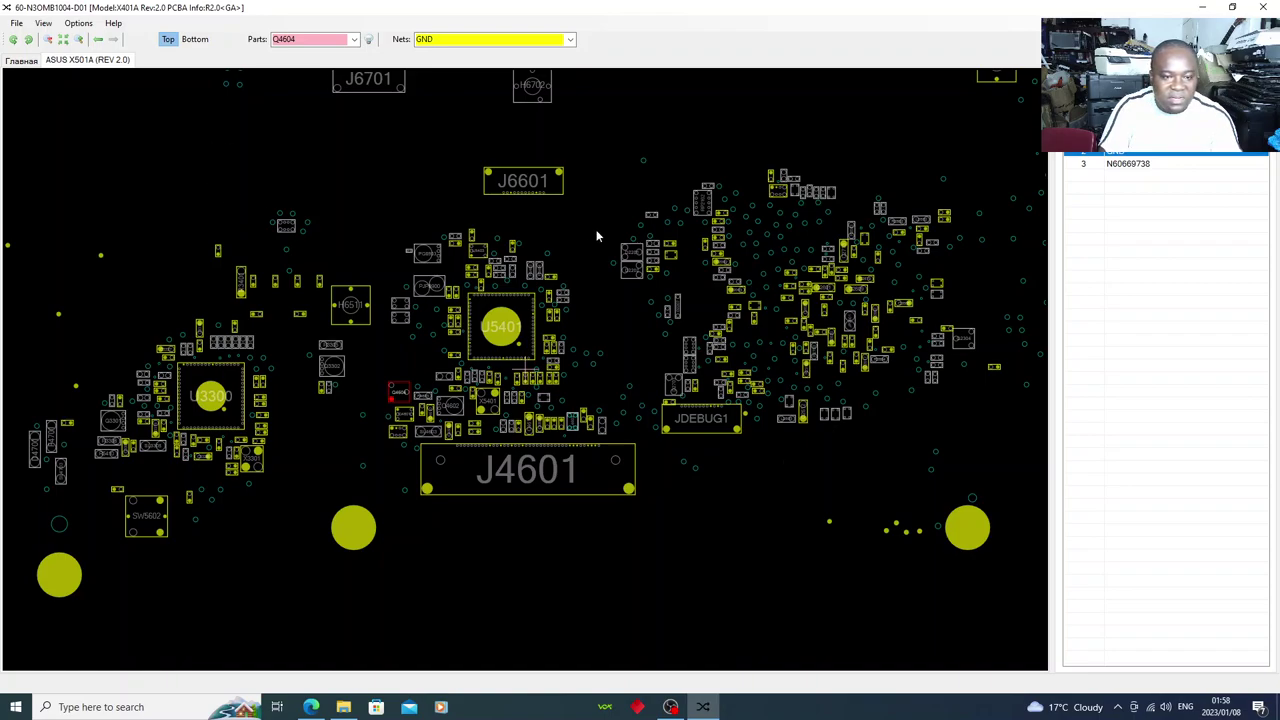
scroll(415, 316, down, 4)
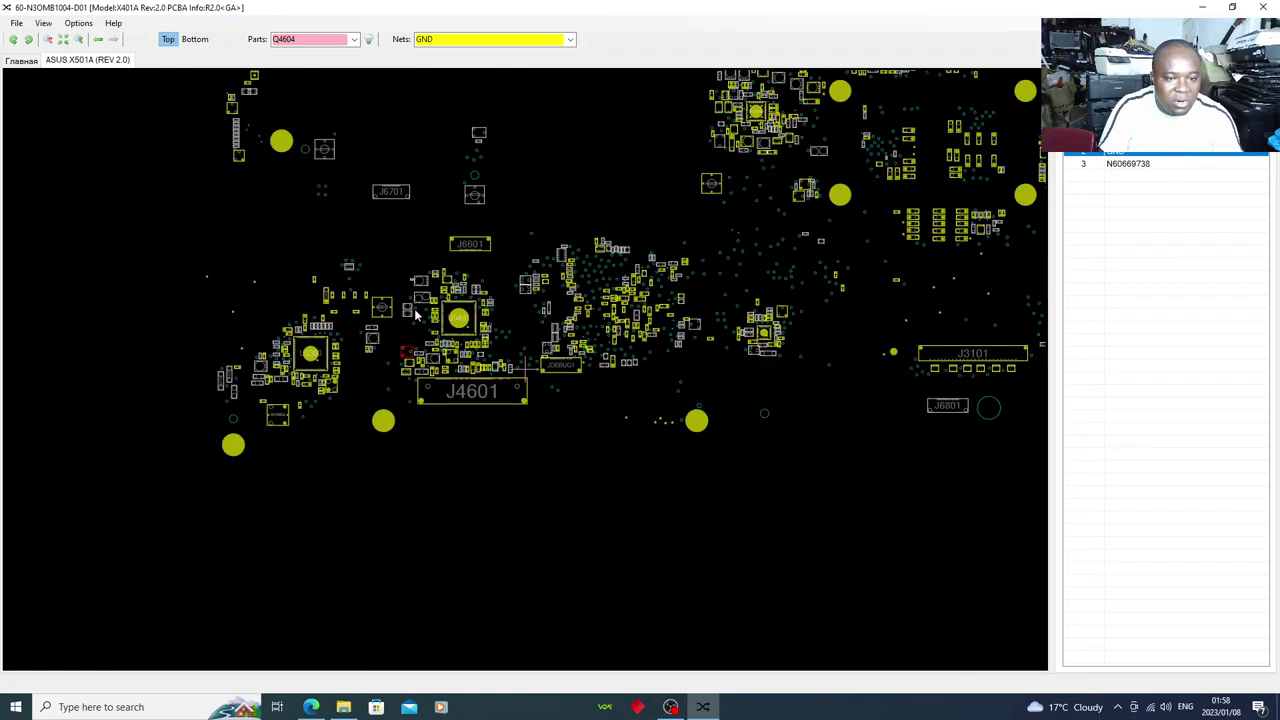
drag(499, 268, 479, 425)
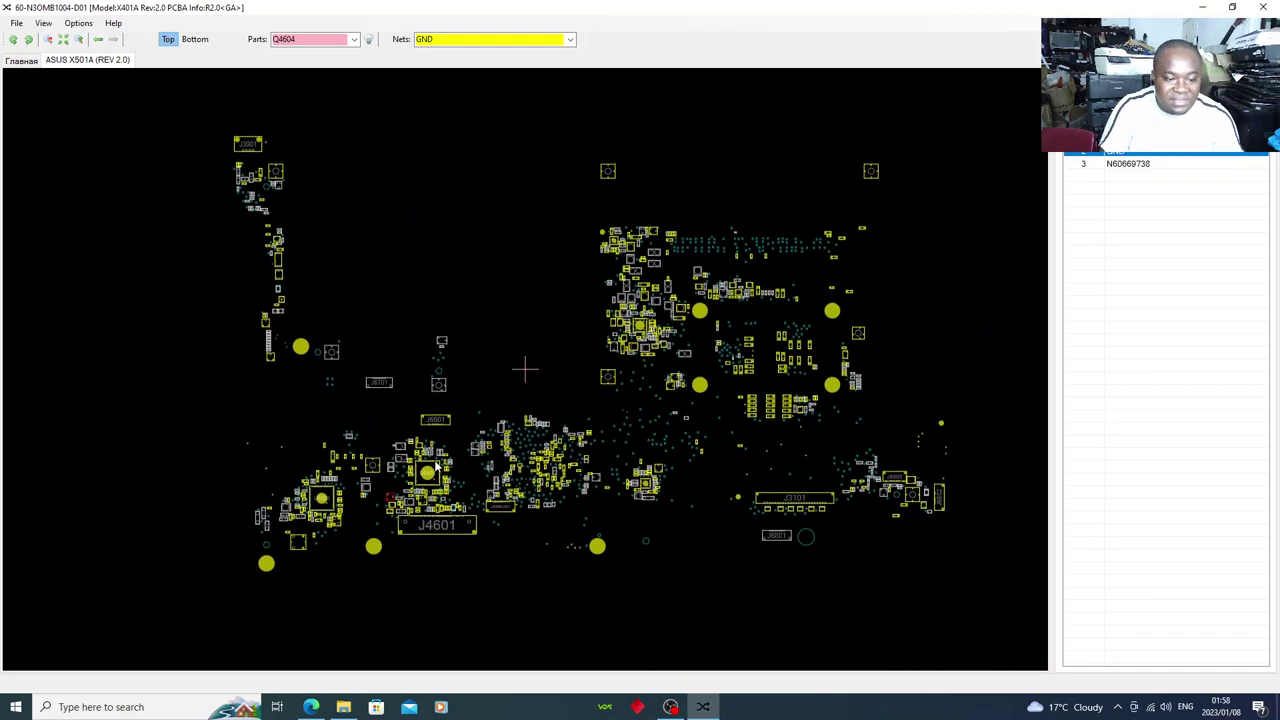
scroll(438, 450, up, 3)
scroll(438, 447, up, 3)
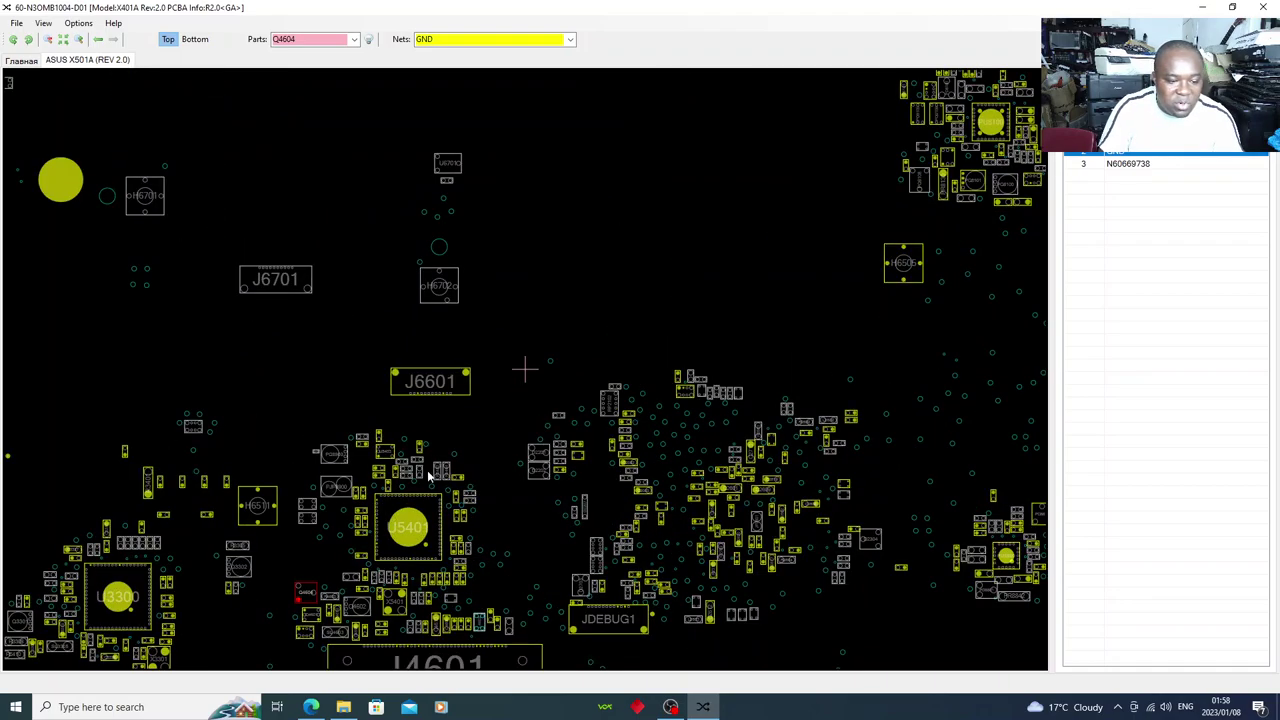
Select pin 1 of Q4604 to trace the components on the L_VDD_DISCHARGE net.
drag(438, 447, 477, 220)
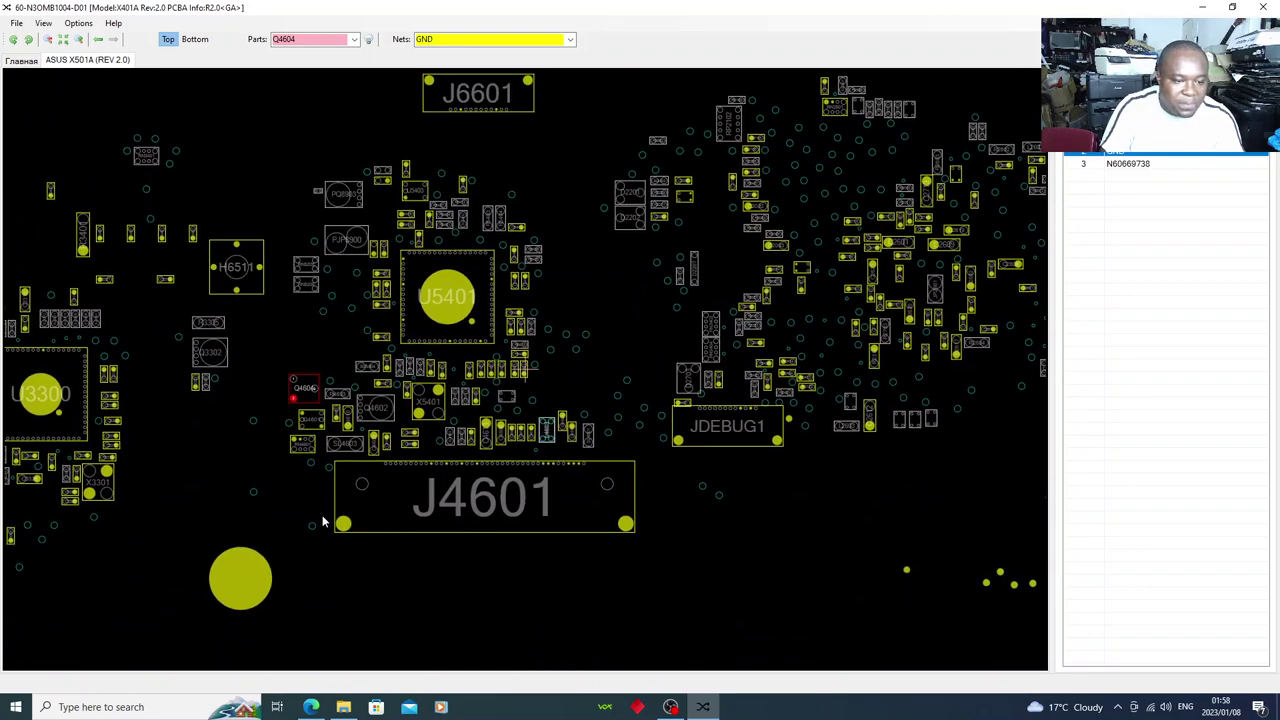
click(295, 384)
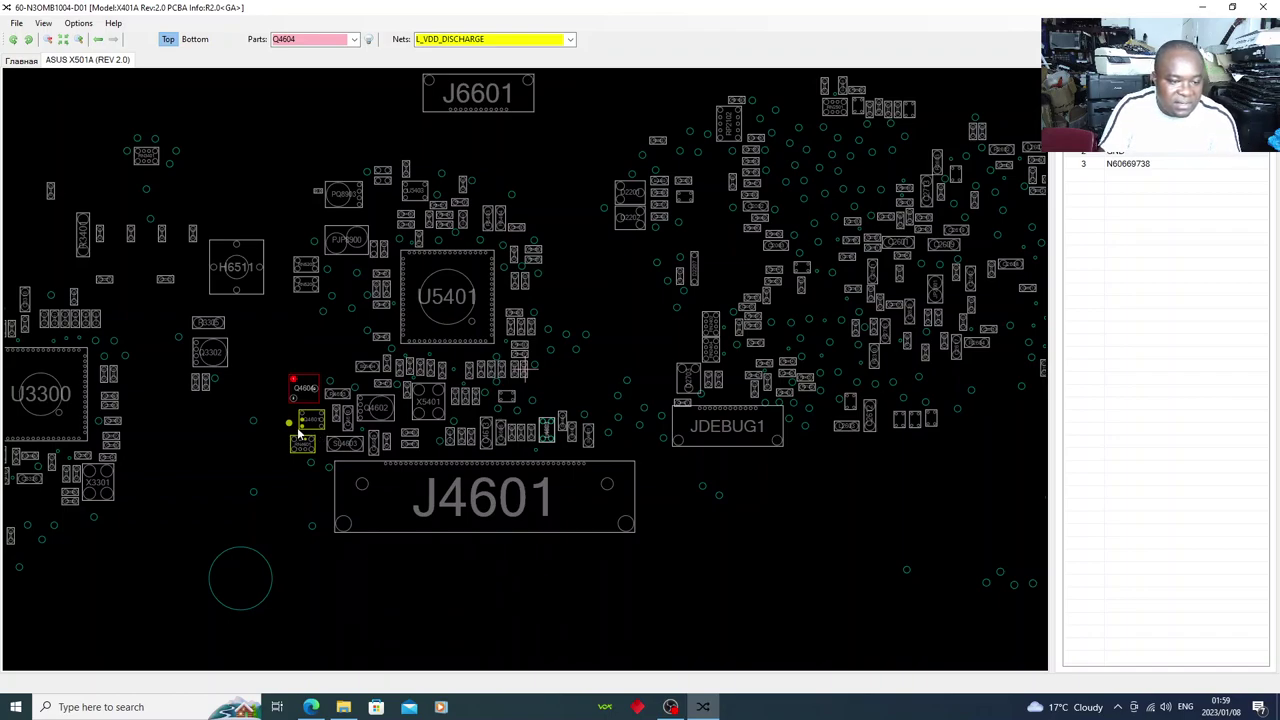
mouse_move(299, 427)
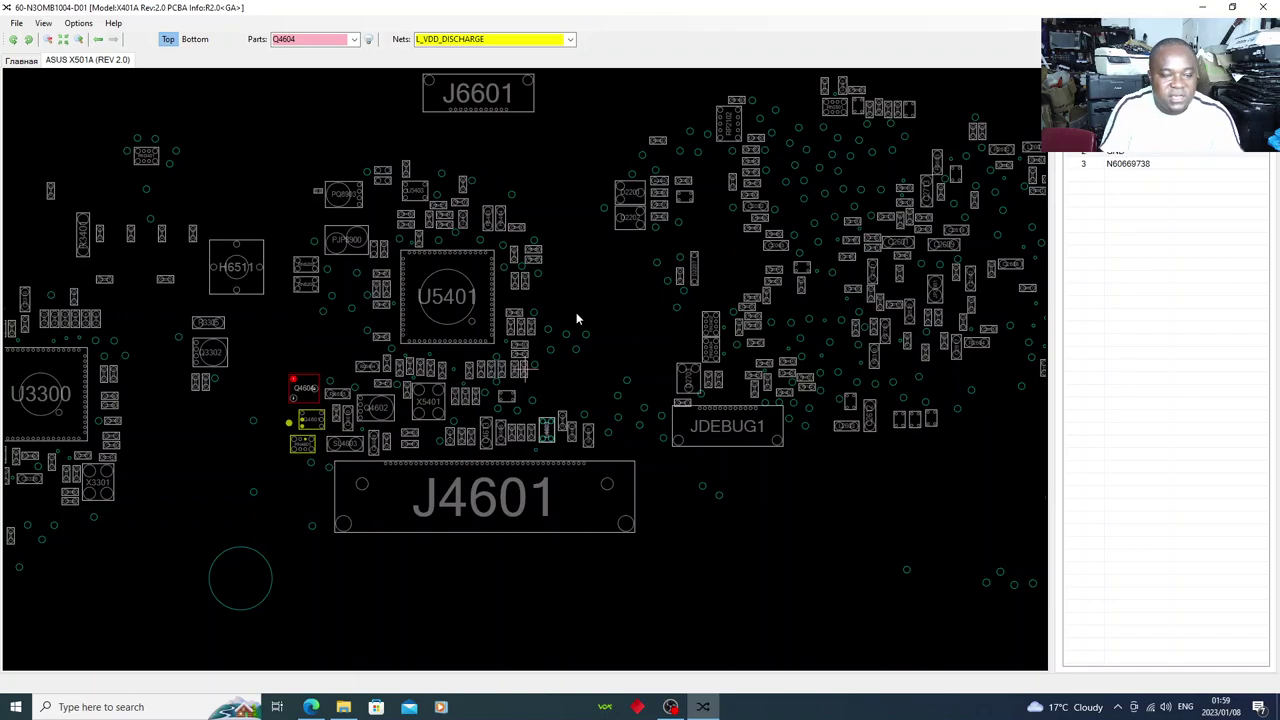
Show the bottom side of the board and select pin 2 of diode D2702 beside U2001 to trace the +3VSUS net.
click(199, 44)
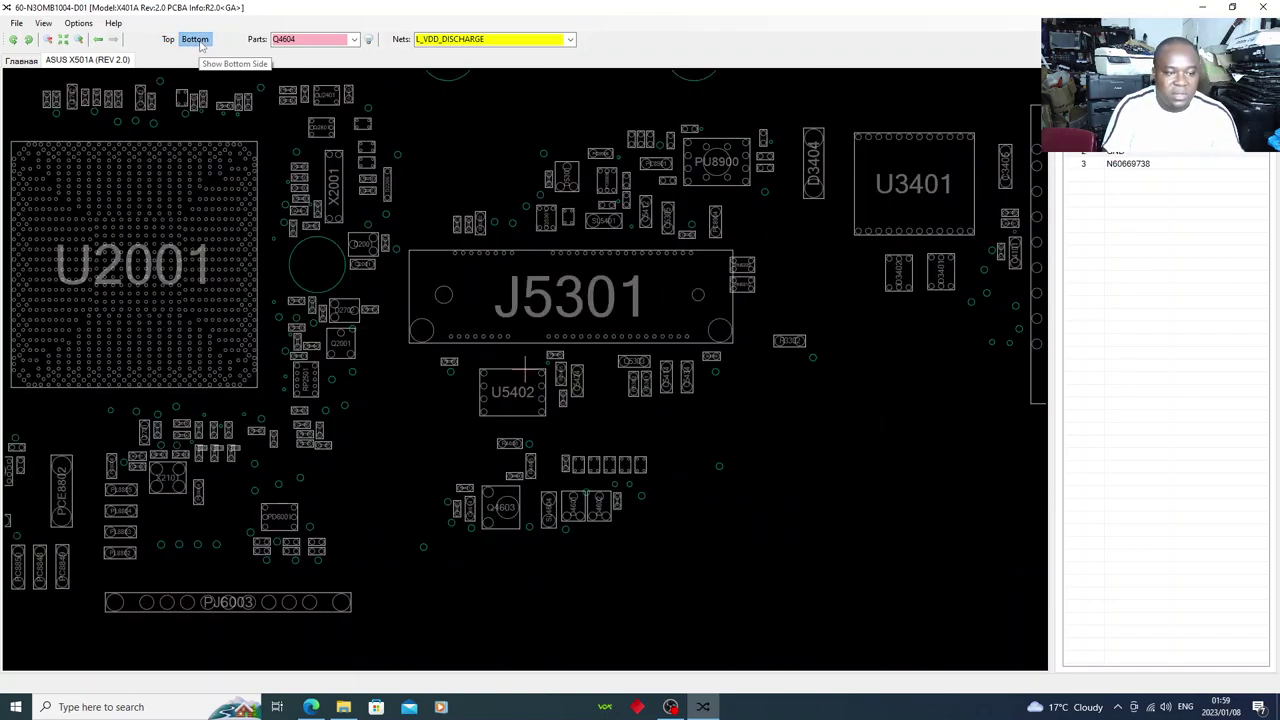
drag(163, 330, 410, 362)
scroll(412, 355, down, 2)
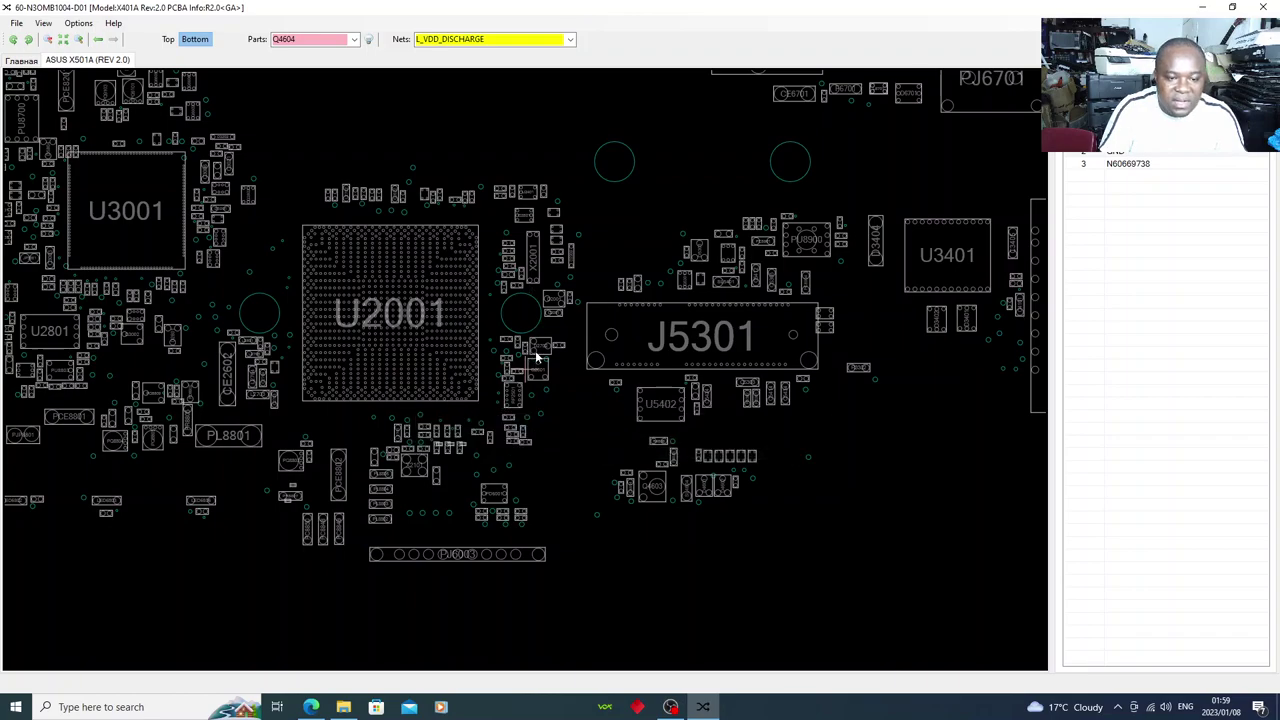
click(536, 355)
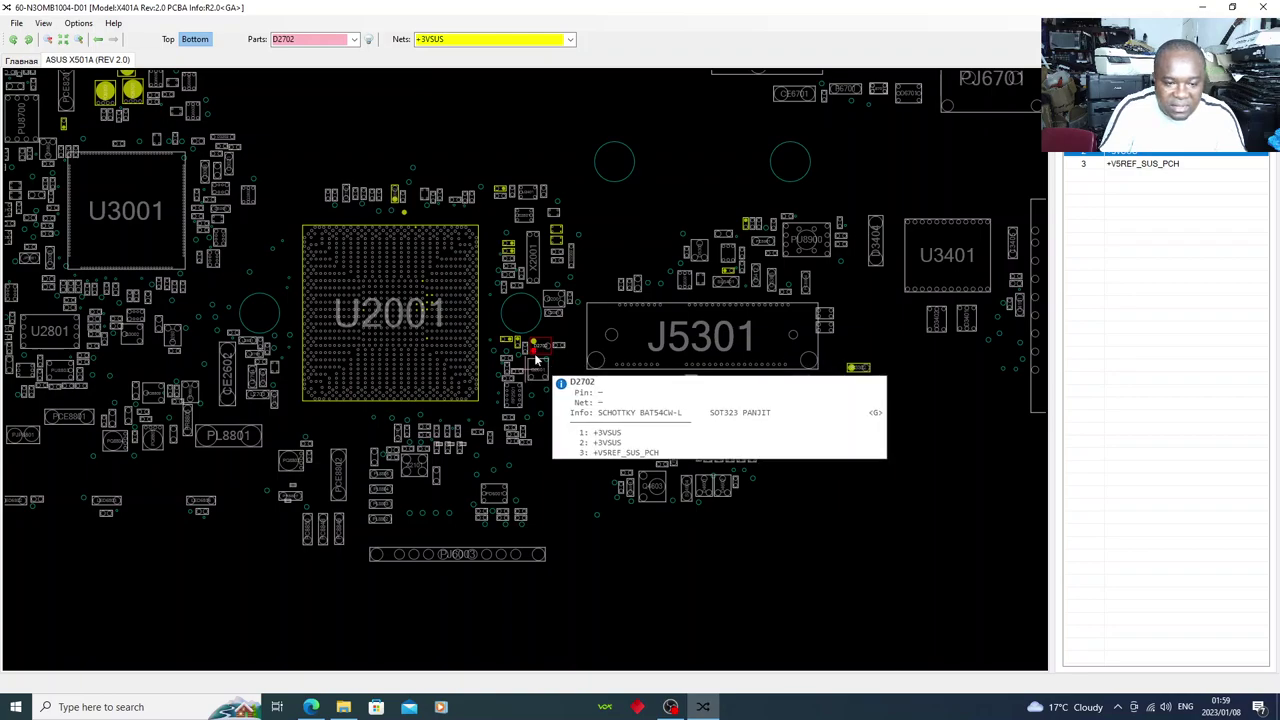
mouse_move(535, 353)
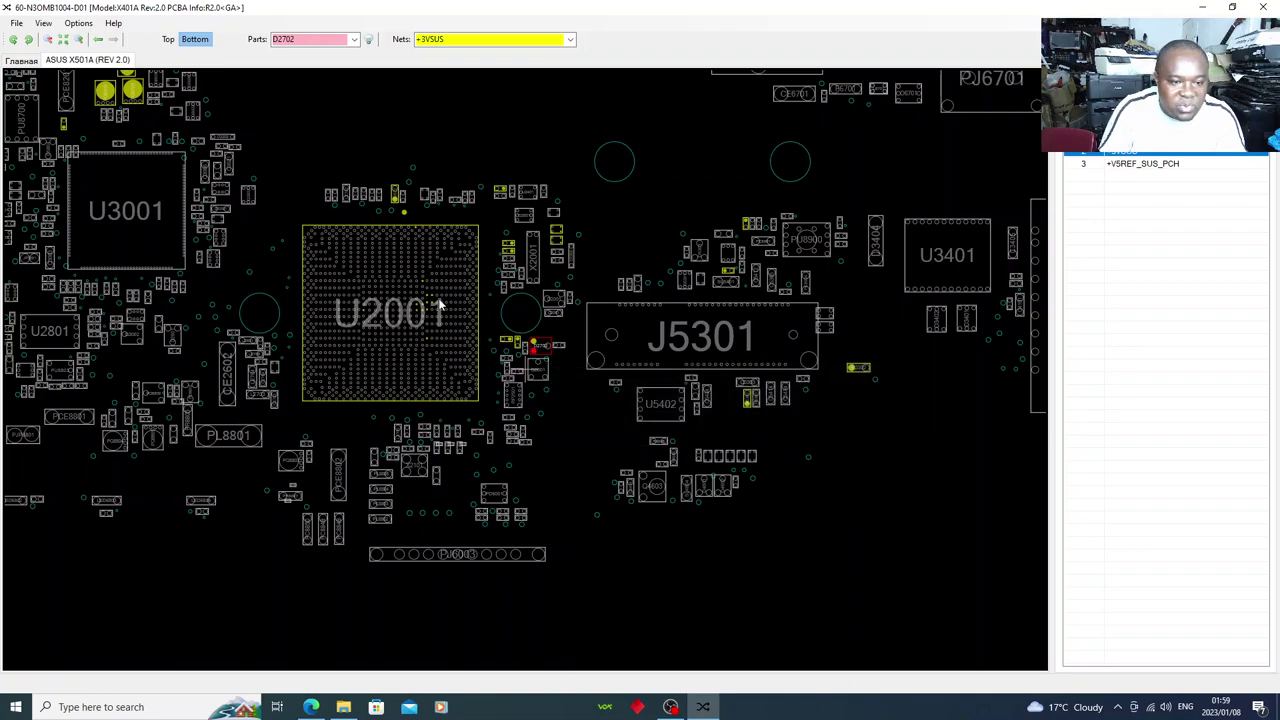
mouse_move(430, 308)
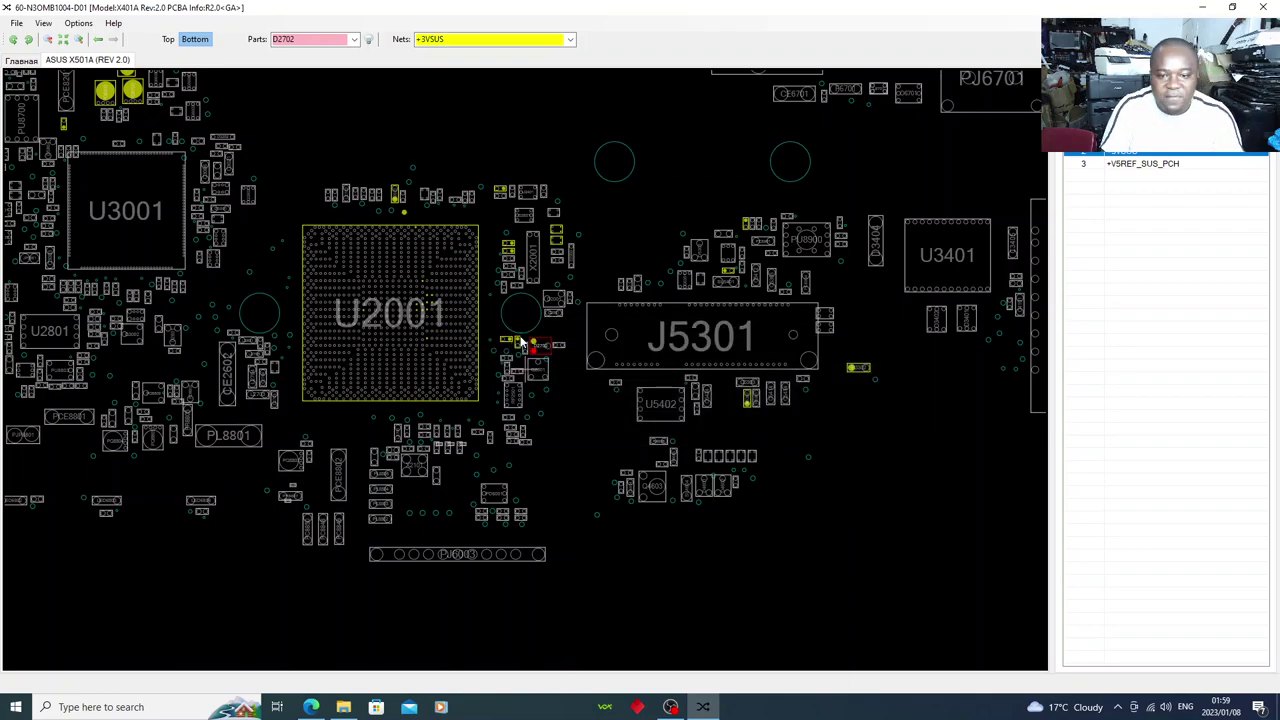
scroll(499, 295, up, 5)
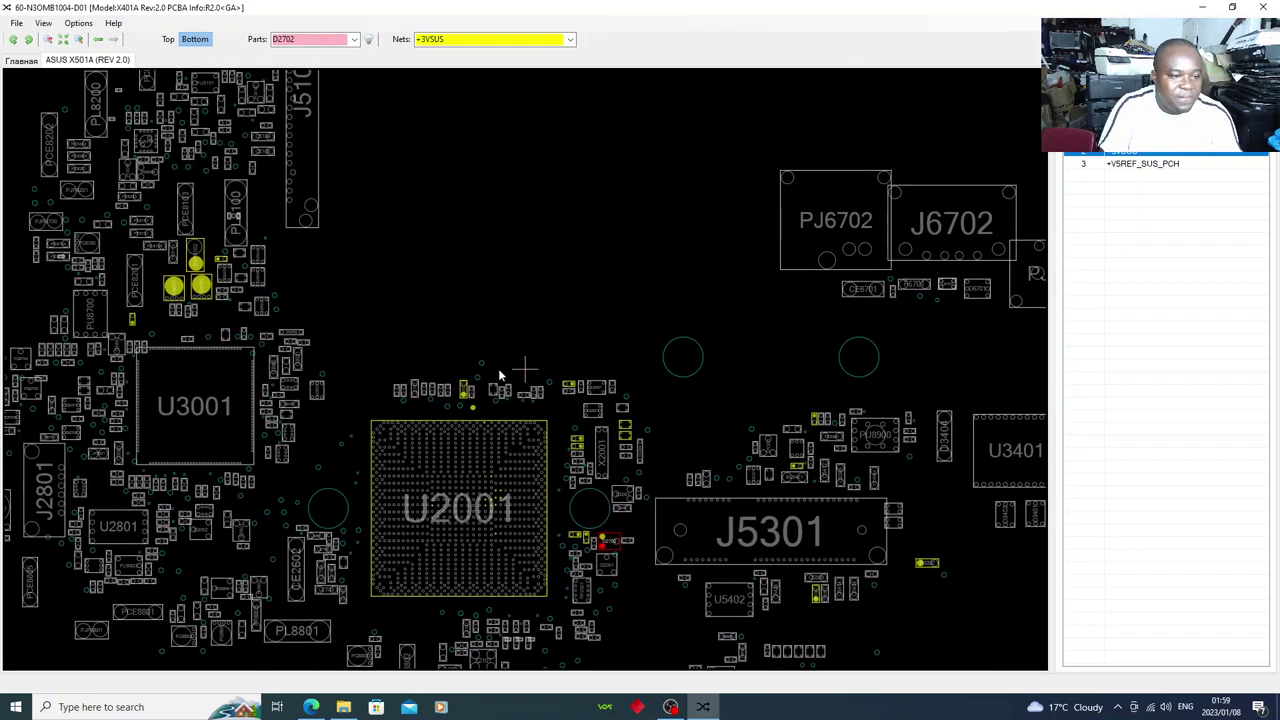
mouse_move(178, 295)
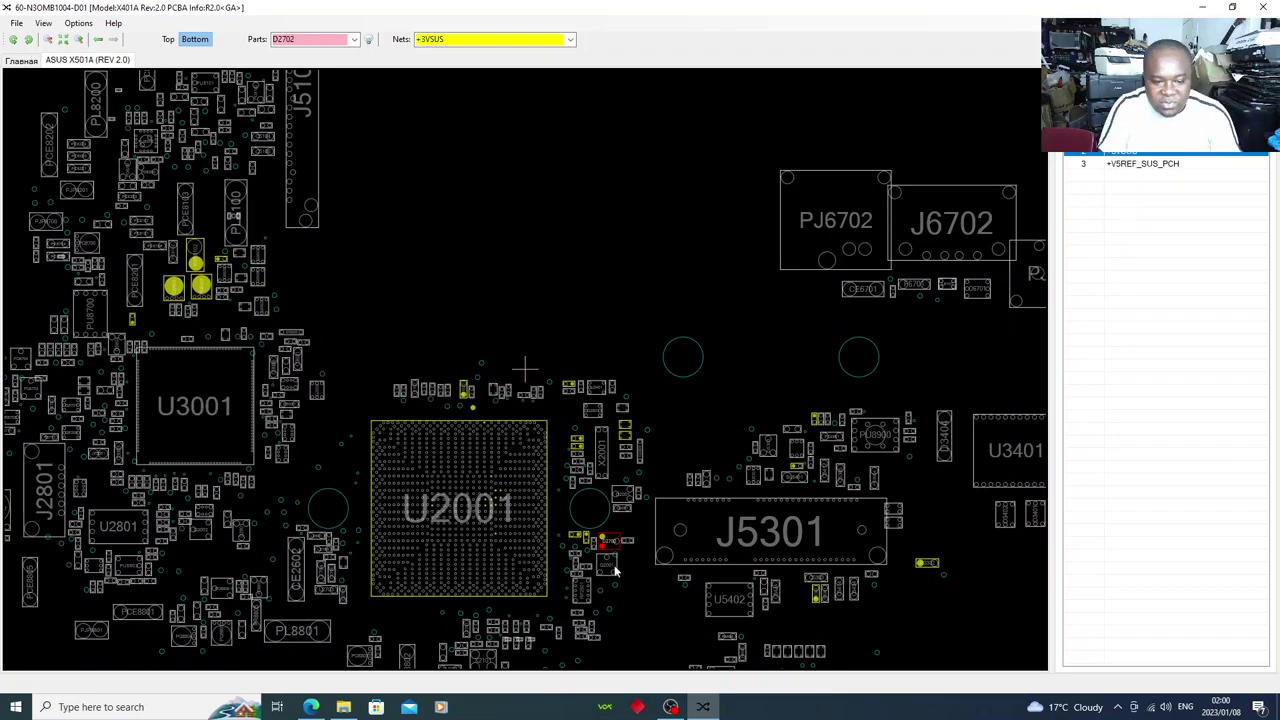
mouse_move(604, 550)
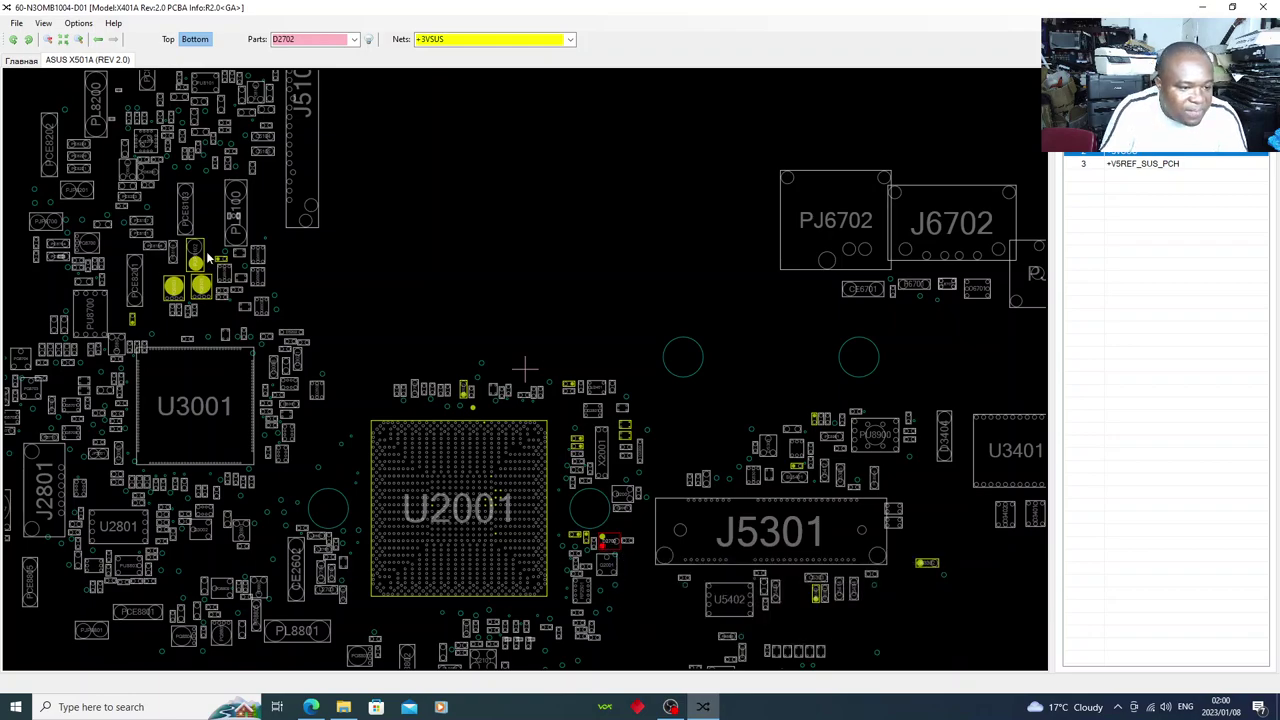
Inspect the nets on both pins of inductor PL8100 and on pin 8 of chip PU8700 near U3001.
click(236, 238)
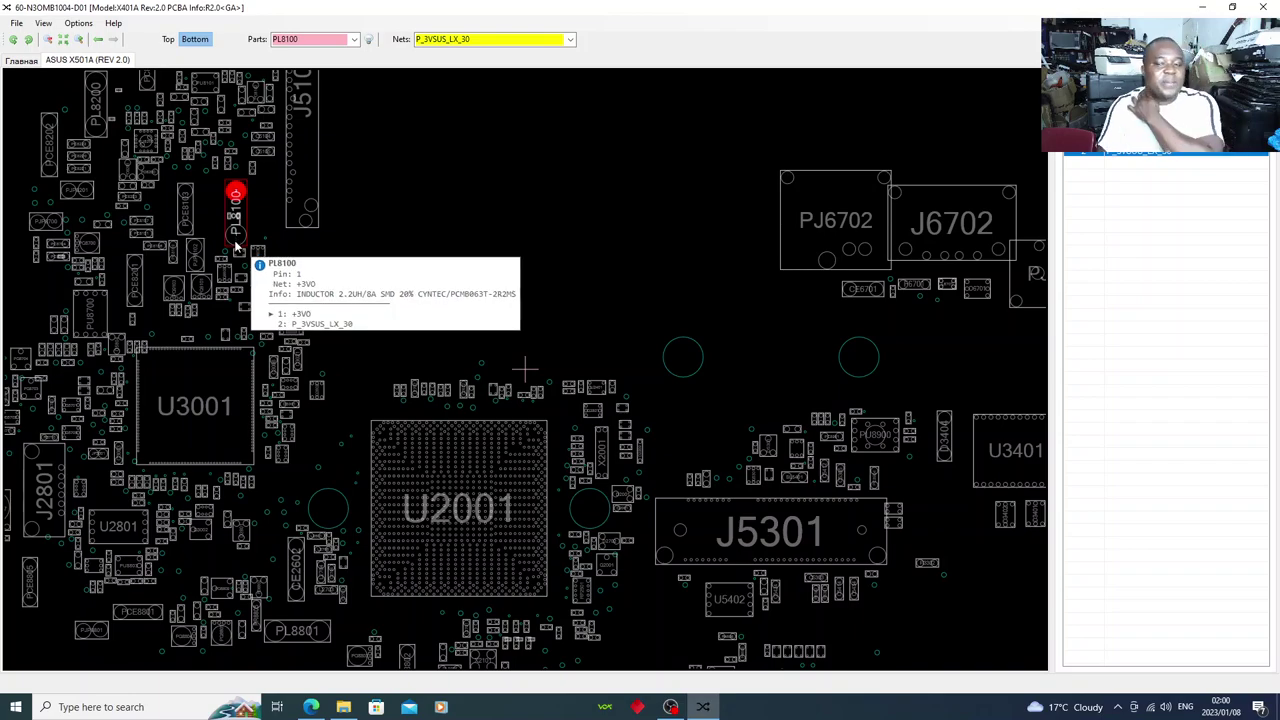
click(236, 240)
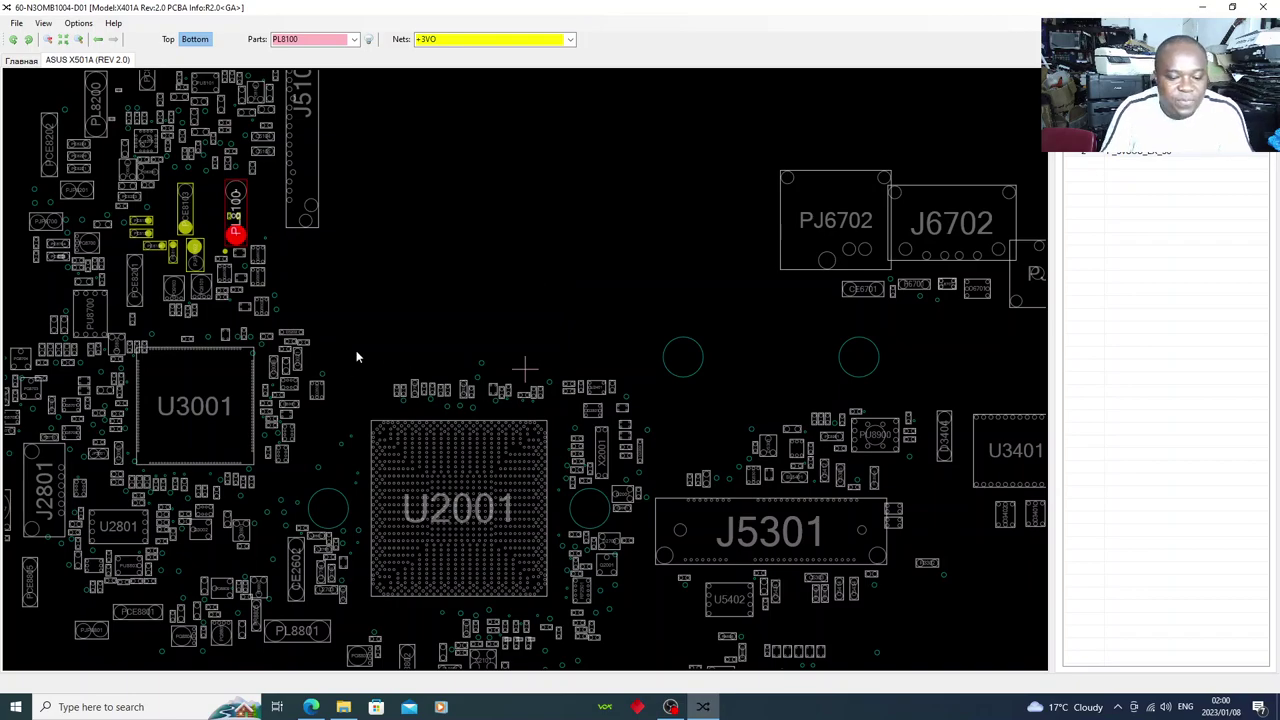
click(92, 314)
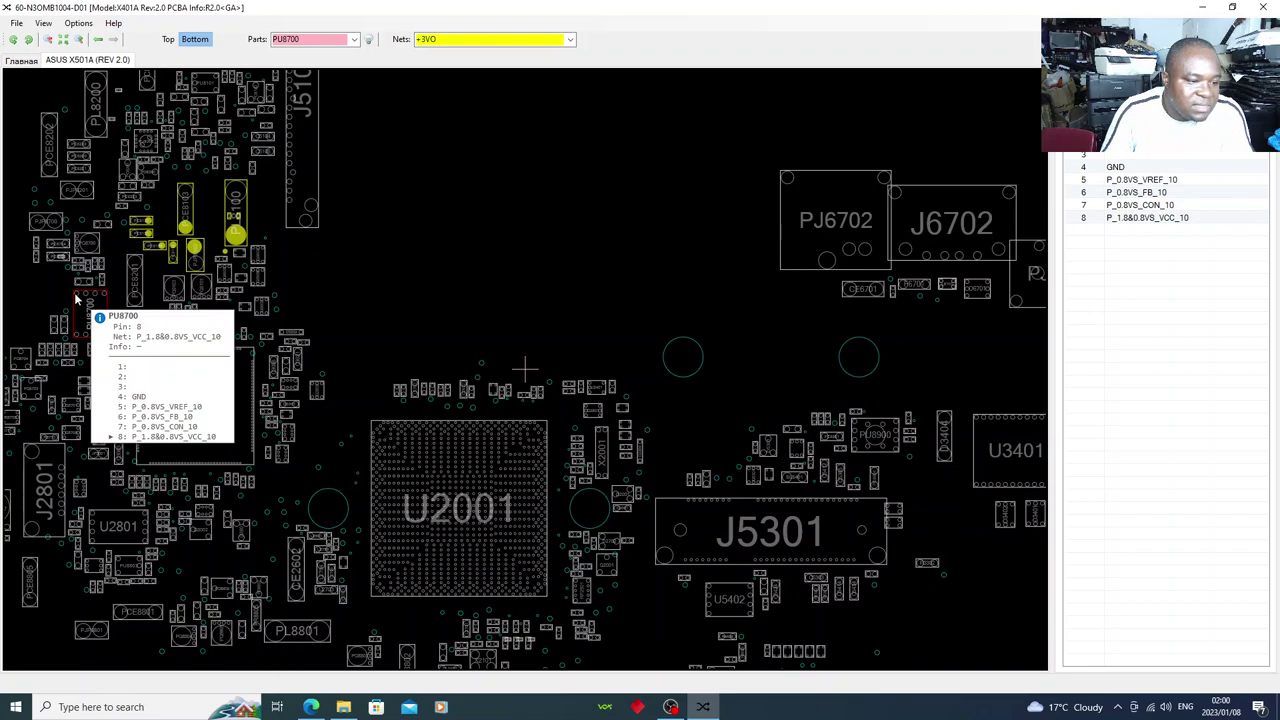
click(76, 298)
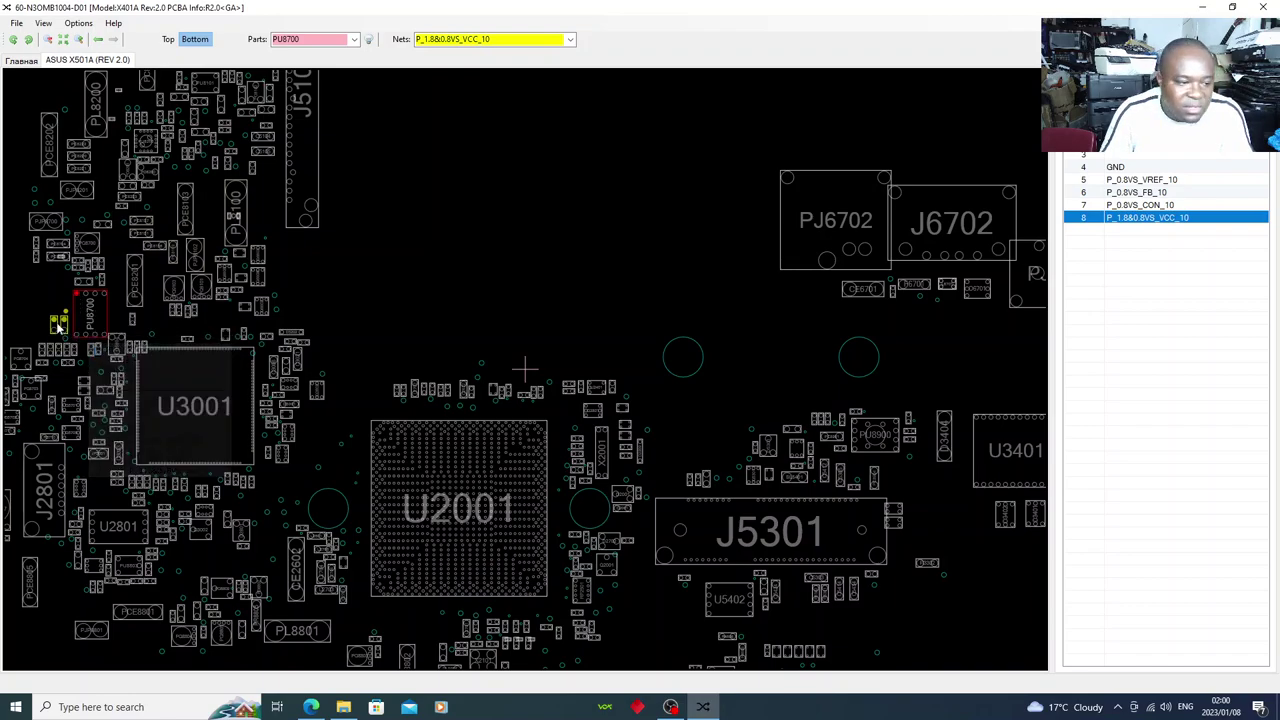
mouse_move(62, 322)
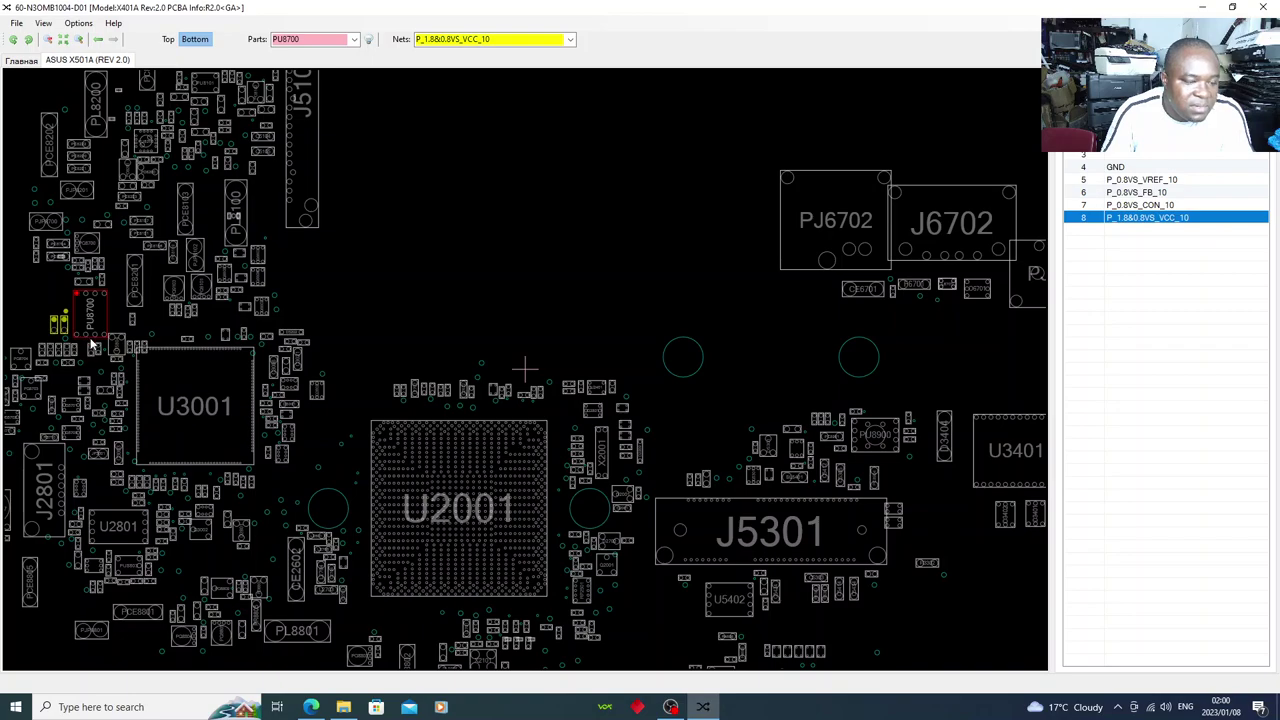
Trace the P_+3VA_EN_10 net from pin 1 of PU8101 below PL8101, and the P_5V3V_VIN_S net from capacitor PCE8100.
scroll(186, 214, up, 3)
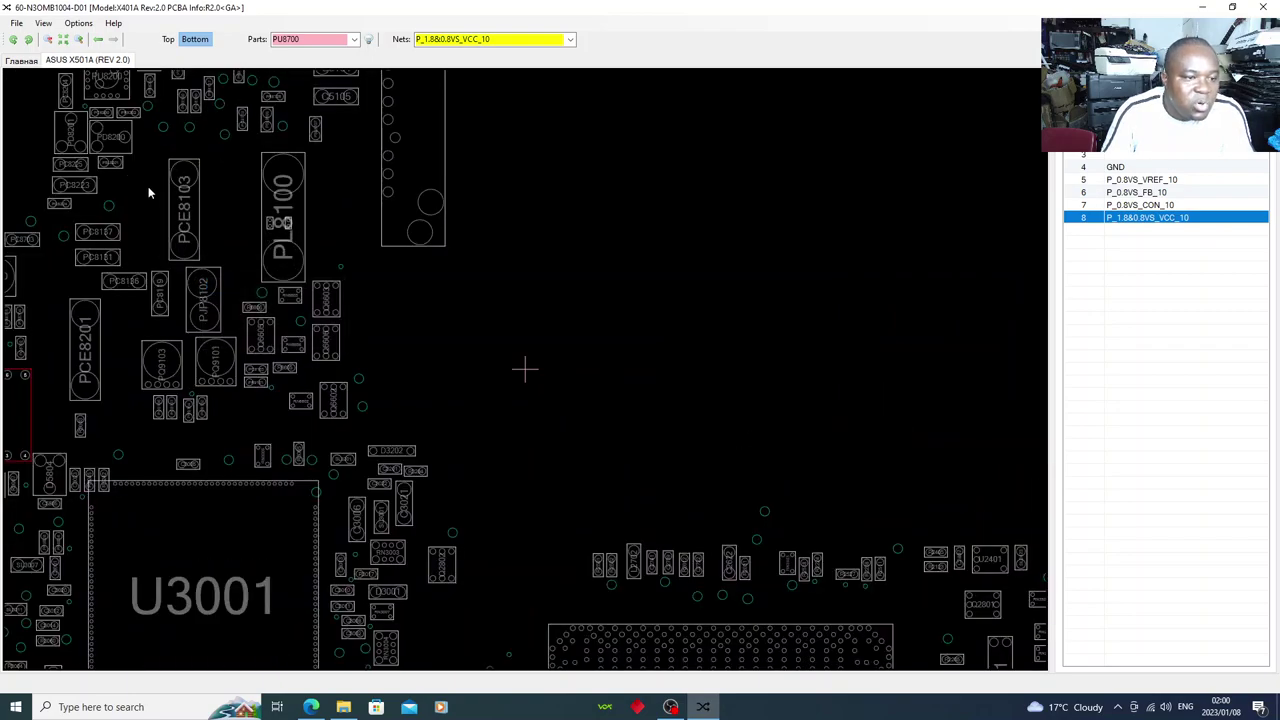
scroll(148, 186, up, 2)
drag(437, 606, 475, 655)
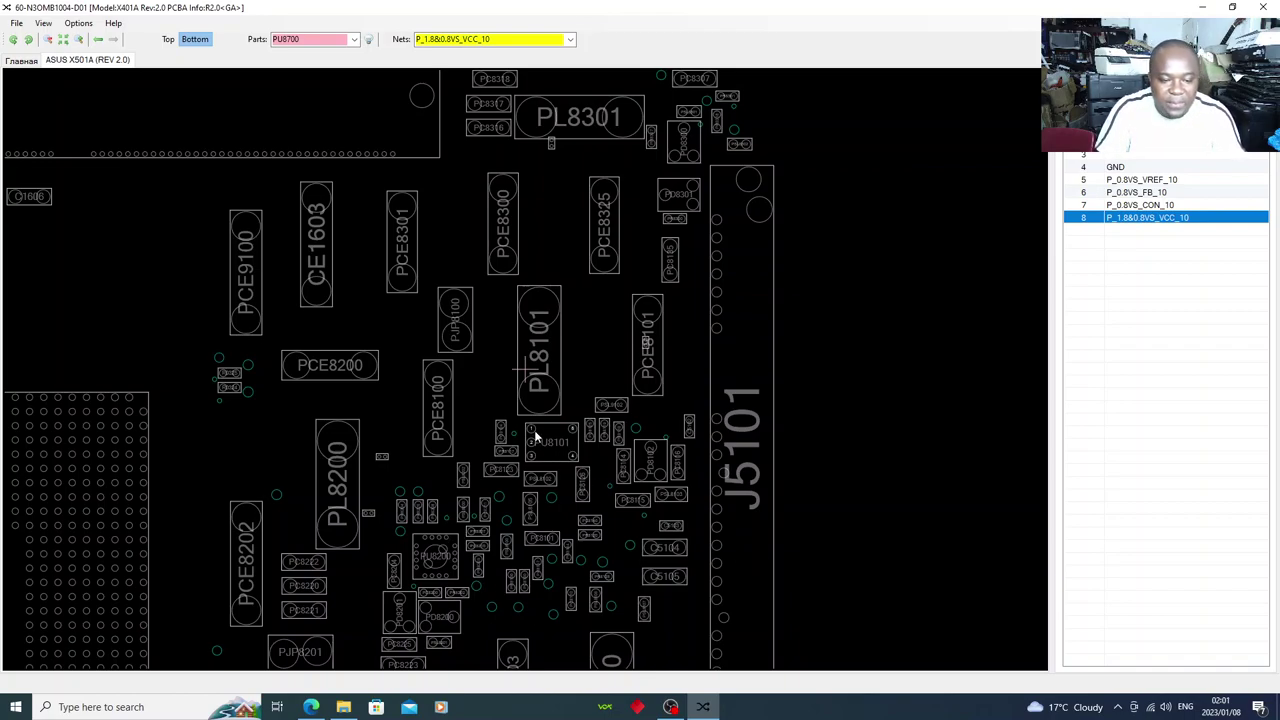
mouse_move(535, 435)
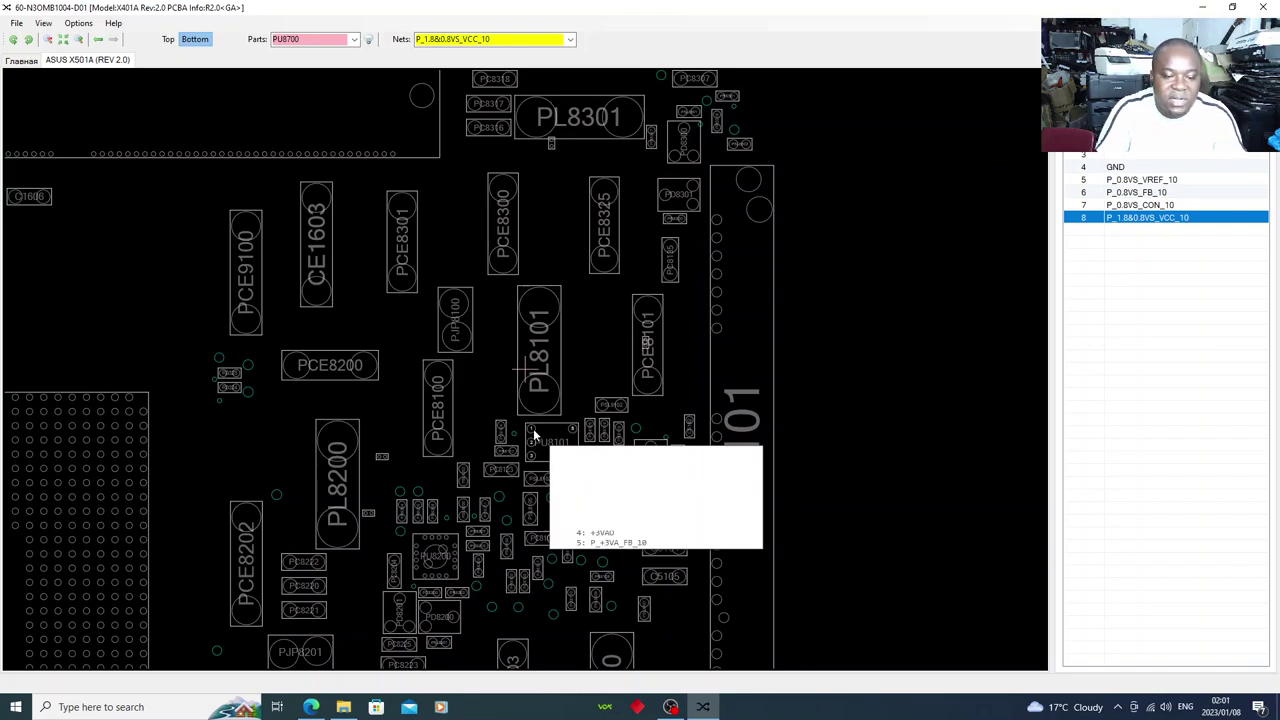
click(535, 436)
mouse_move(532, 430)
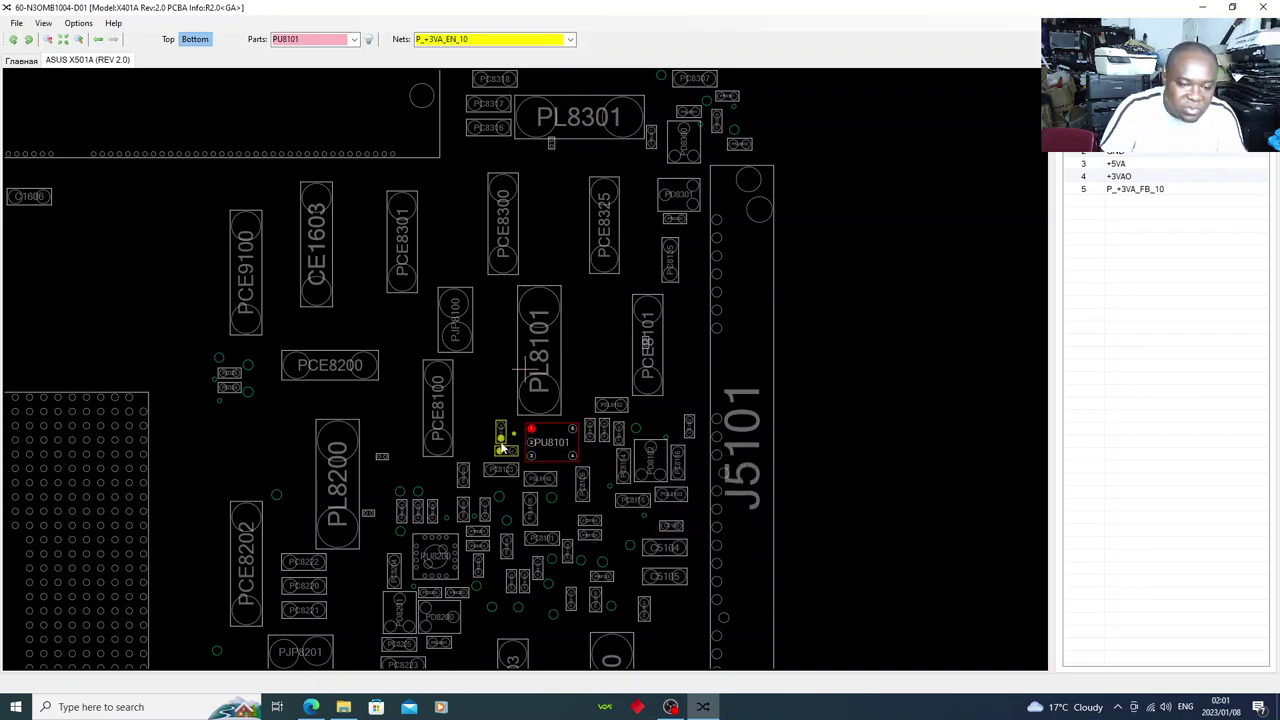
click(438, 378)
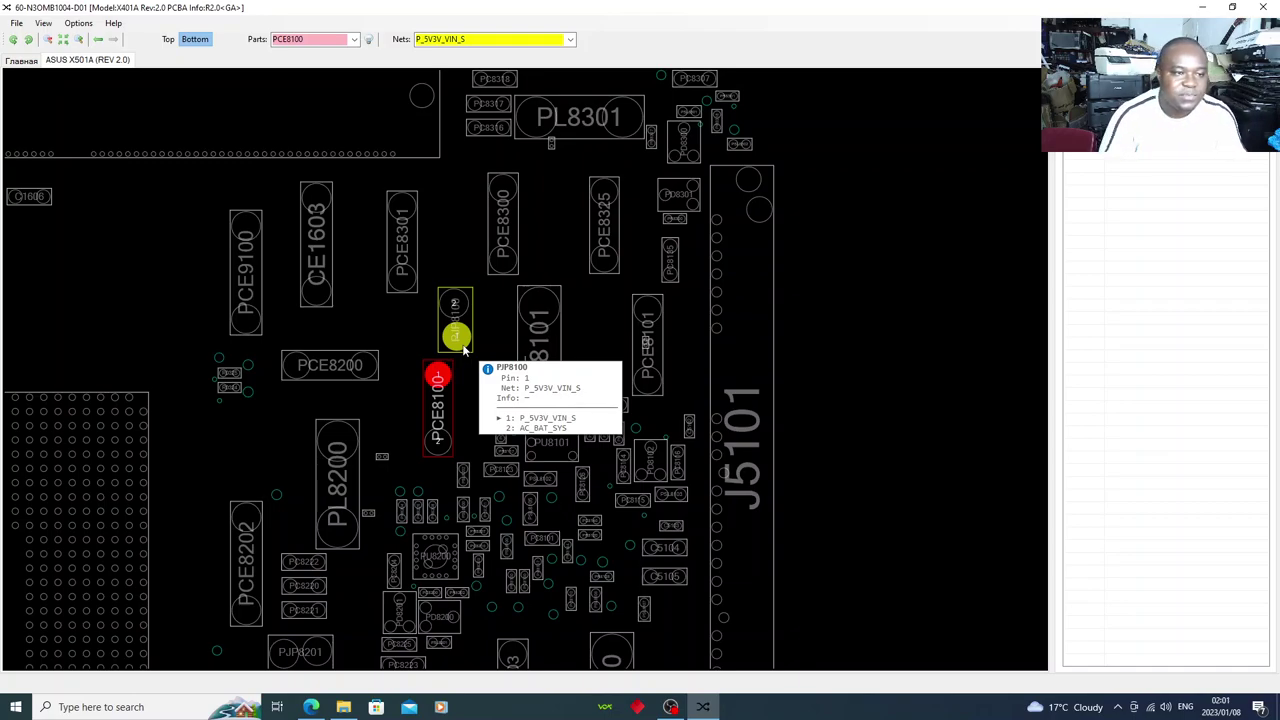
Open the boardview file QUANTA ZHV (BDV).cad from the DA0ZHVMB8C0 QUANTA ZHV (BDV) folder in LAPTOP BOARDVIEW.
click(20, 24)
click(44, 39)
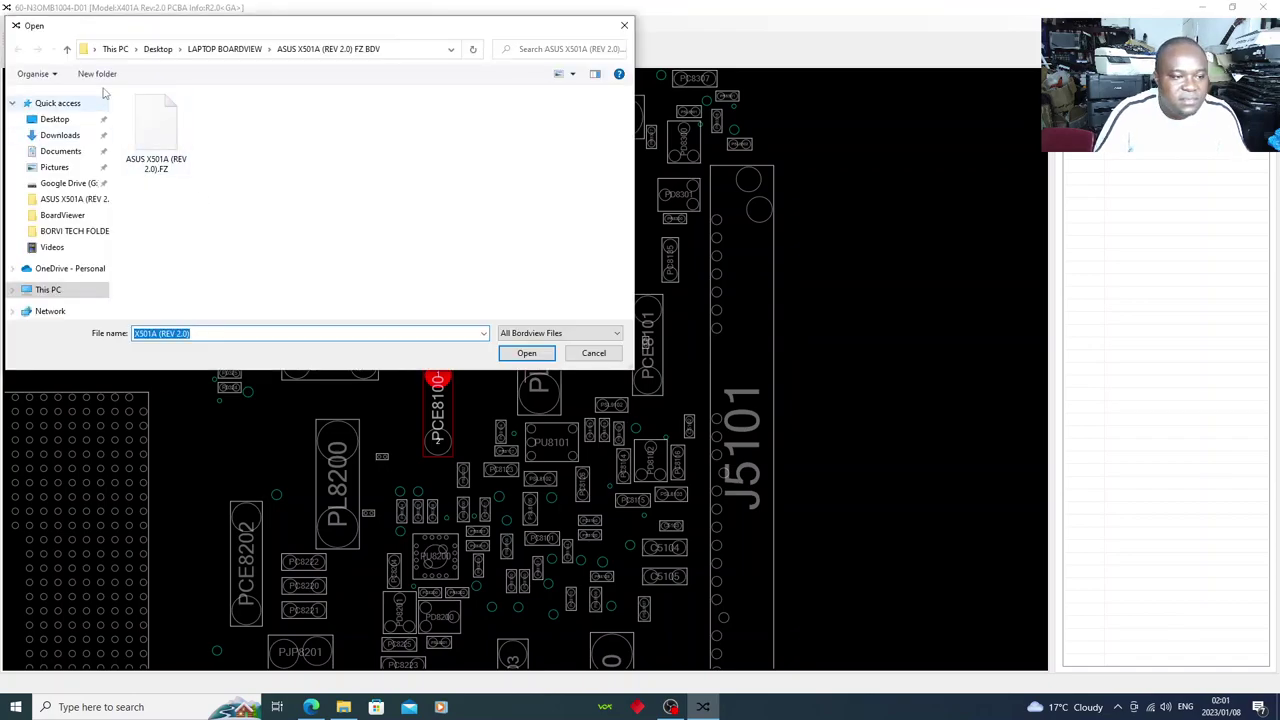
click(226, 50)
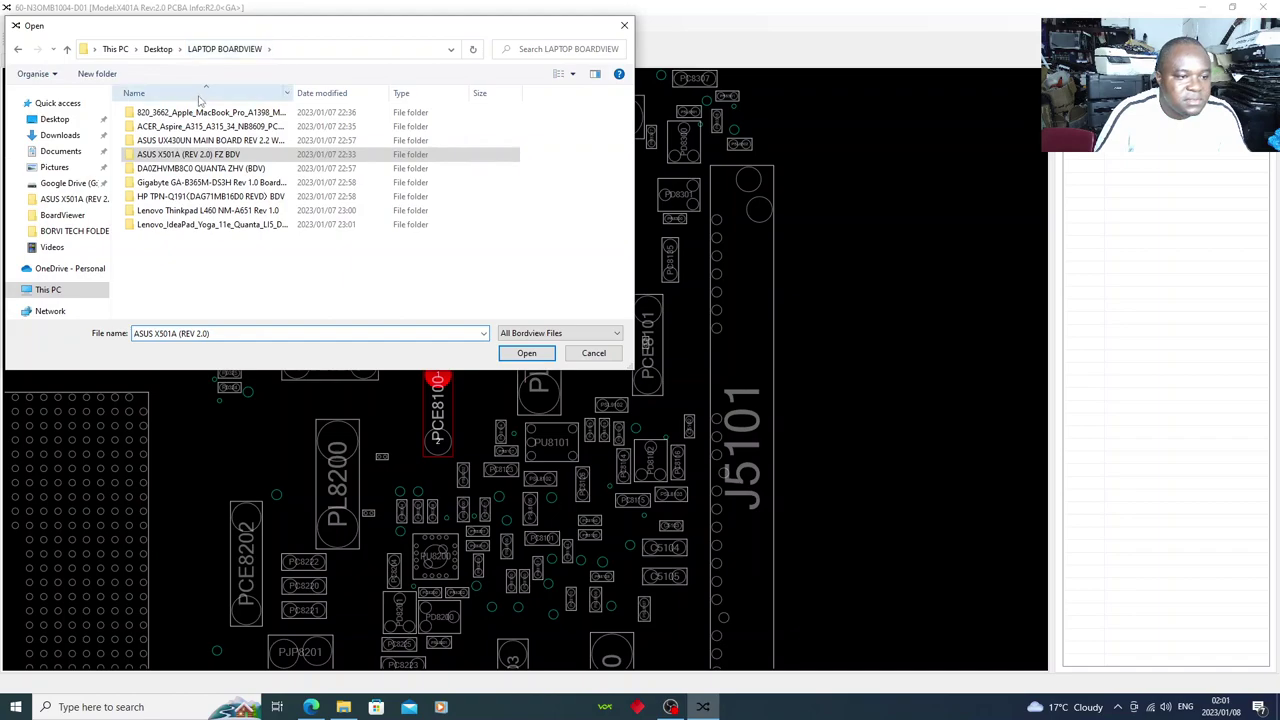
double_click(189, 172)
click(200, 113)
click(528, 354)
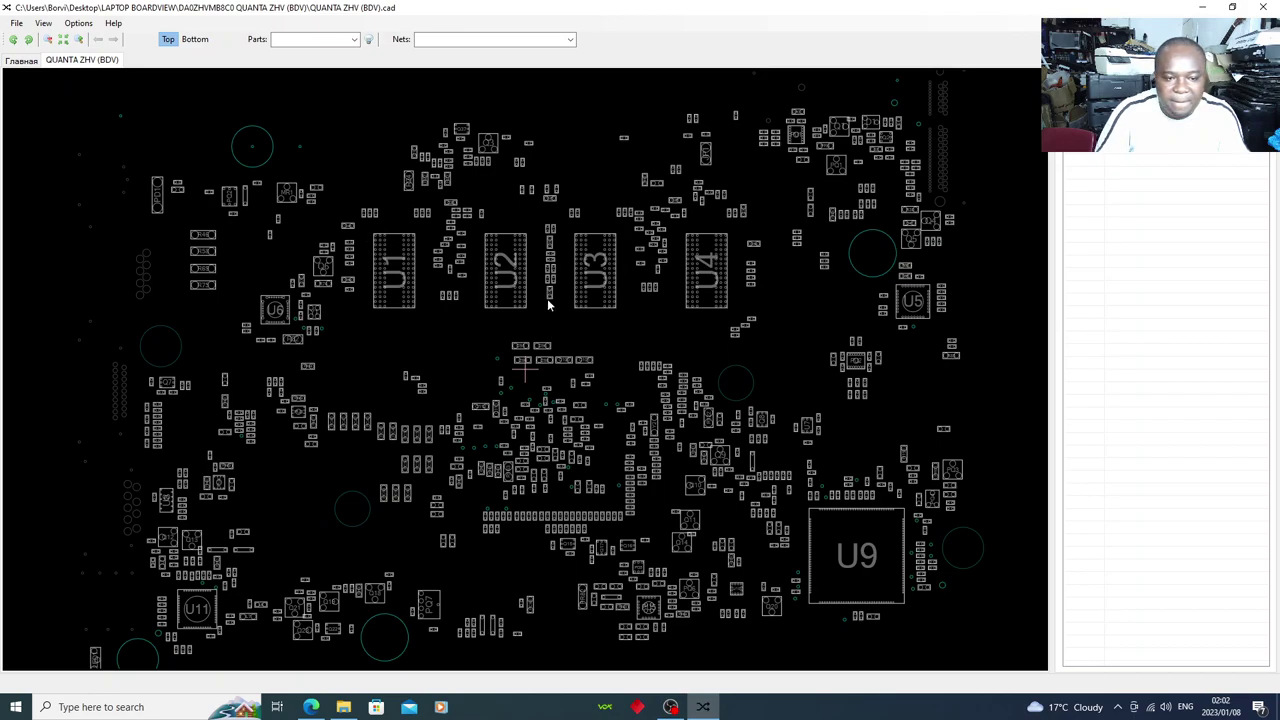
Inspect capacitor C82 between U1 and U2, selecting pin 2 for the GND net and pin 1 for the +1.35VSUS net.
click(456, 297)
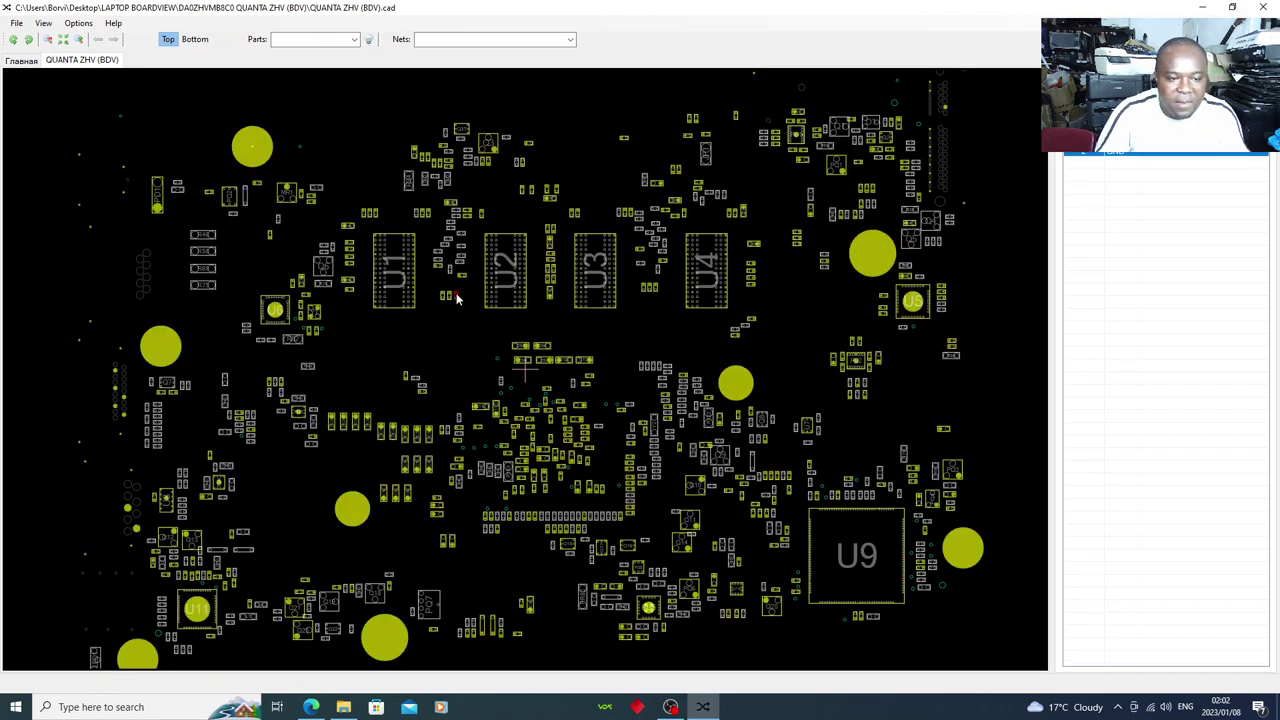
click(456, 297)
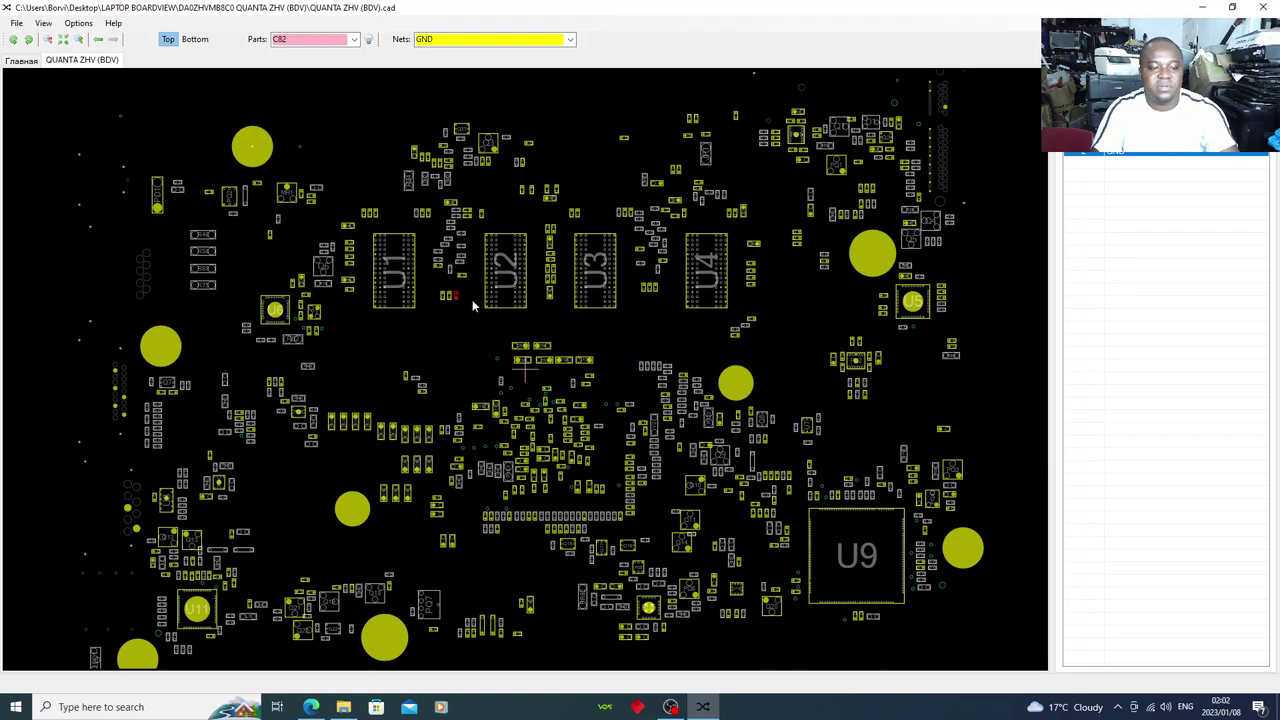
scroll(461, 325, up, 5)
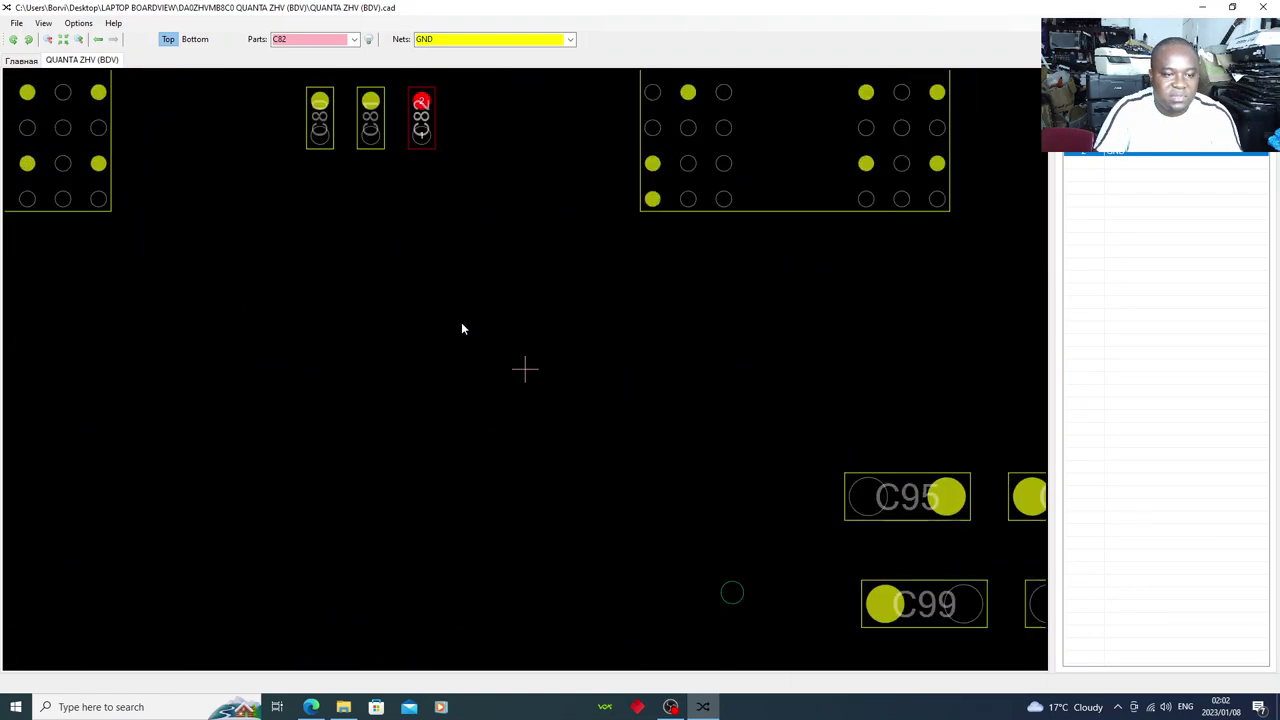
drag(450, 284, 483, 451)
mouse_move(455, 316)
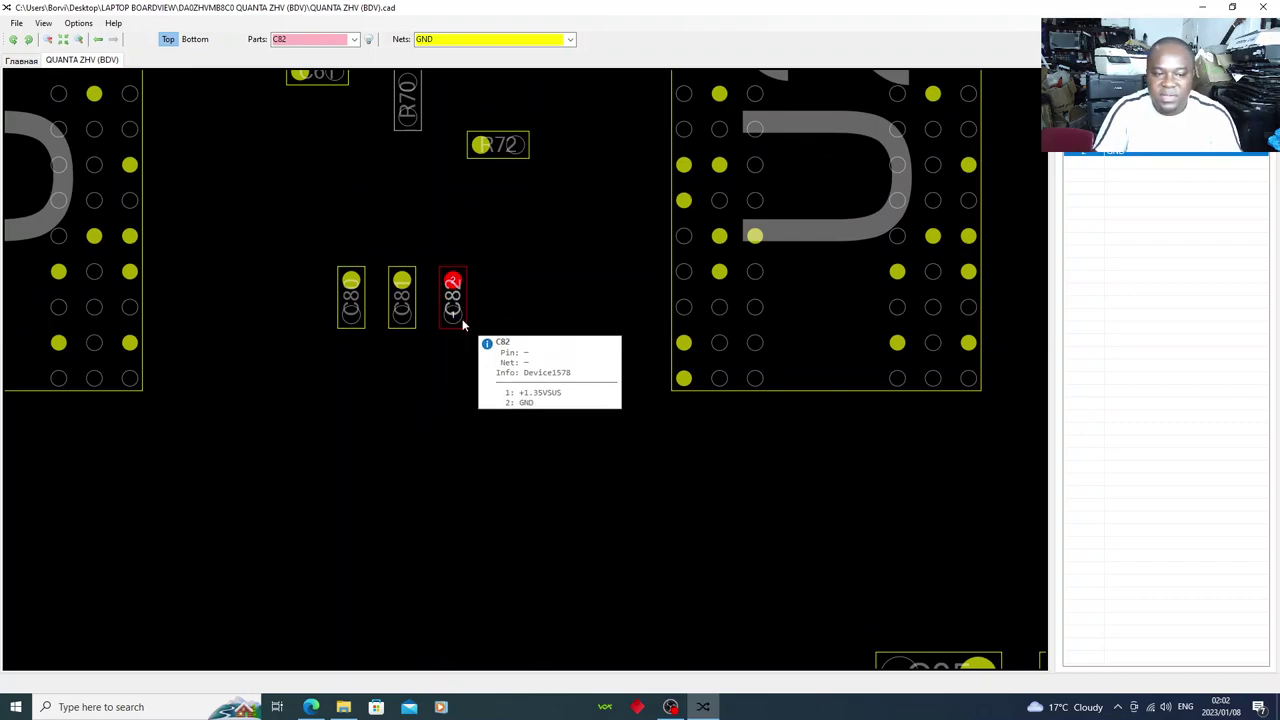
click(452, 316)
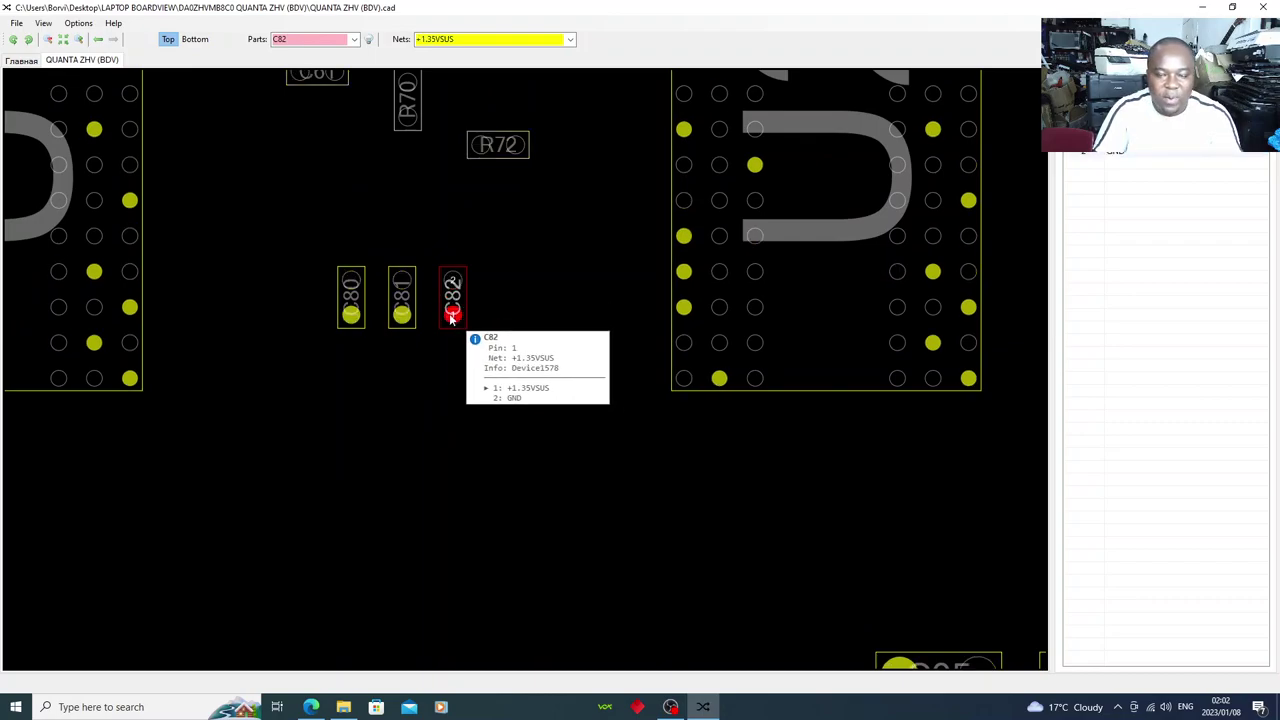
Examine which components around chips U1 to U4 share the highlighted +1.35VSUS net.
drag(336, 265, 607, 373)
scroll(599, 441, down, 5)
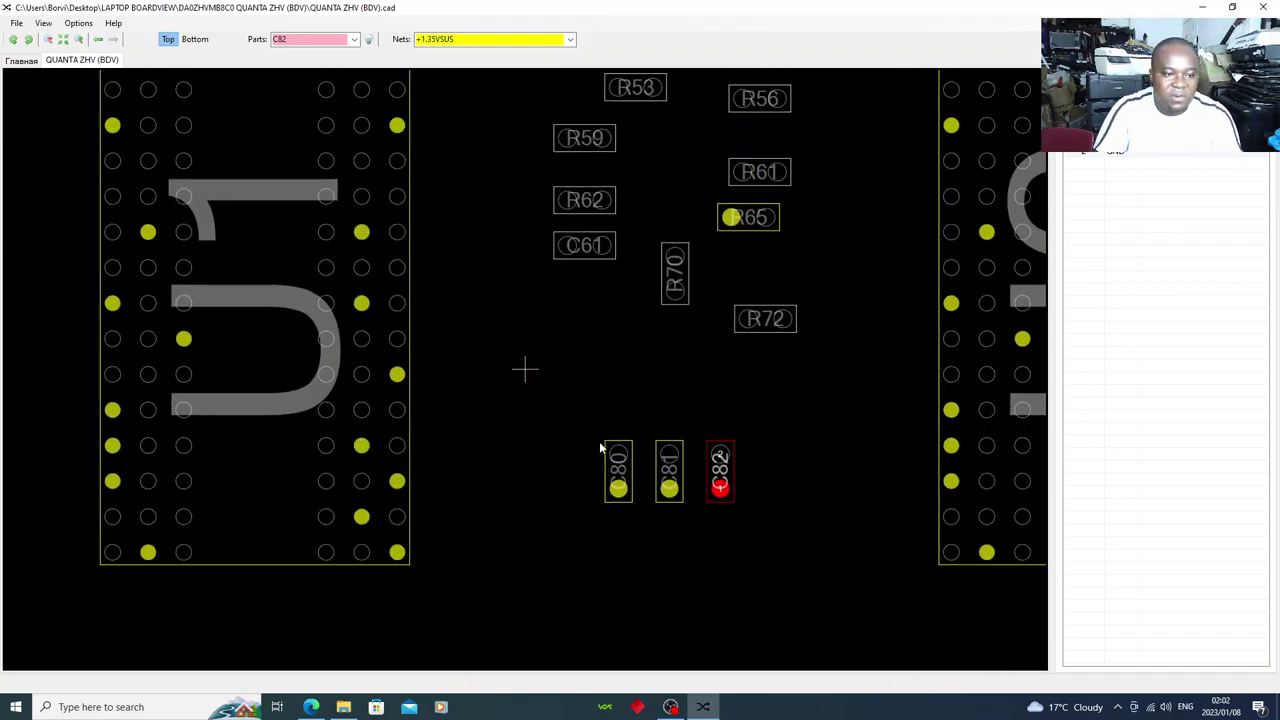
scroll(576, 432, down, 2)
drag(595, 561, 503, 536)
drag(502, 341, 495, 536)
drag(524, 373, 583, 302)
drag(561, 347, 464, 586)
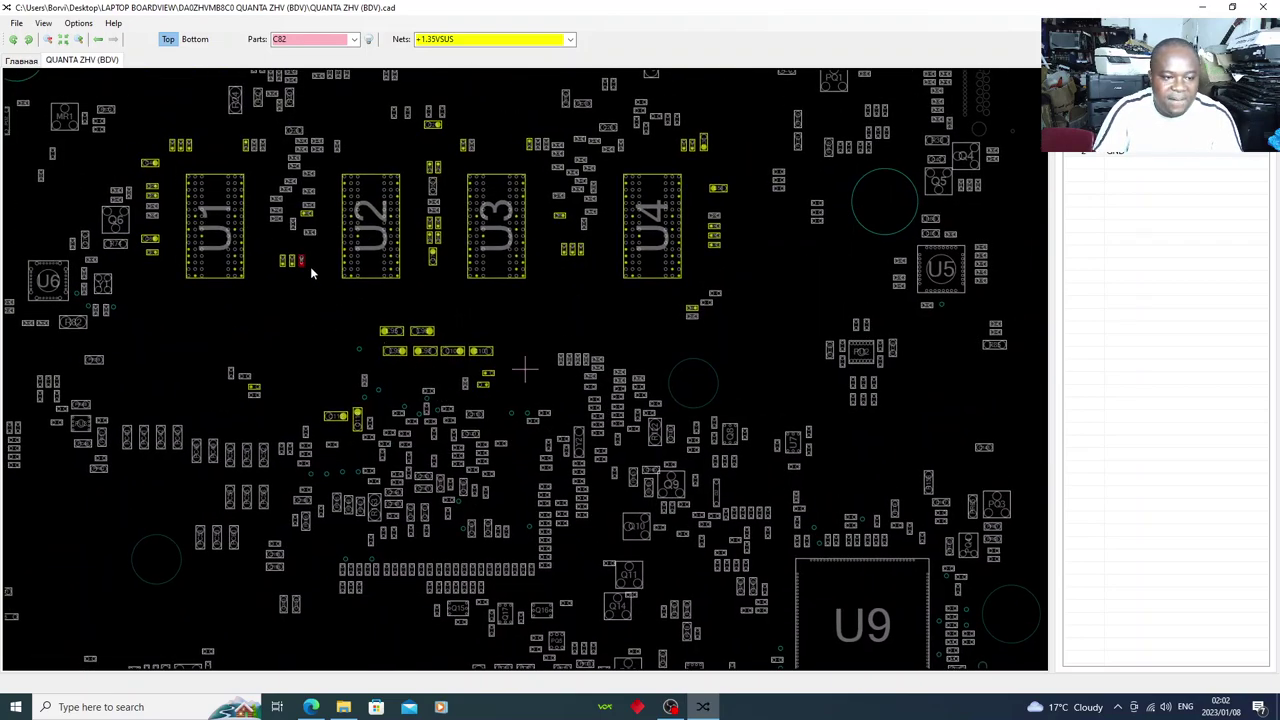
Select C82's pin 2 and pin 1 again to compare the GND and +1.35VSUS nets across the board.
mouse_move(300, 262)
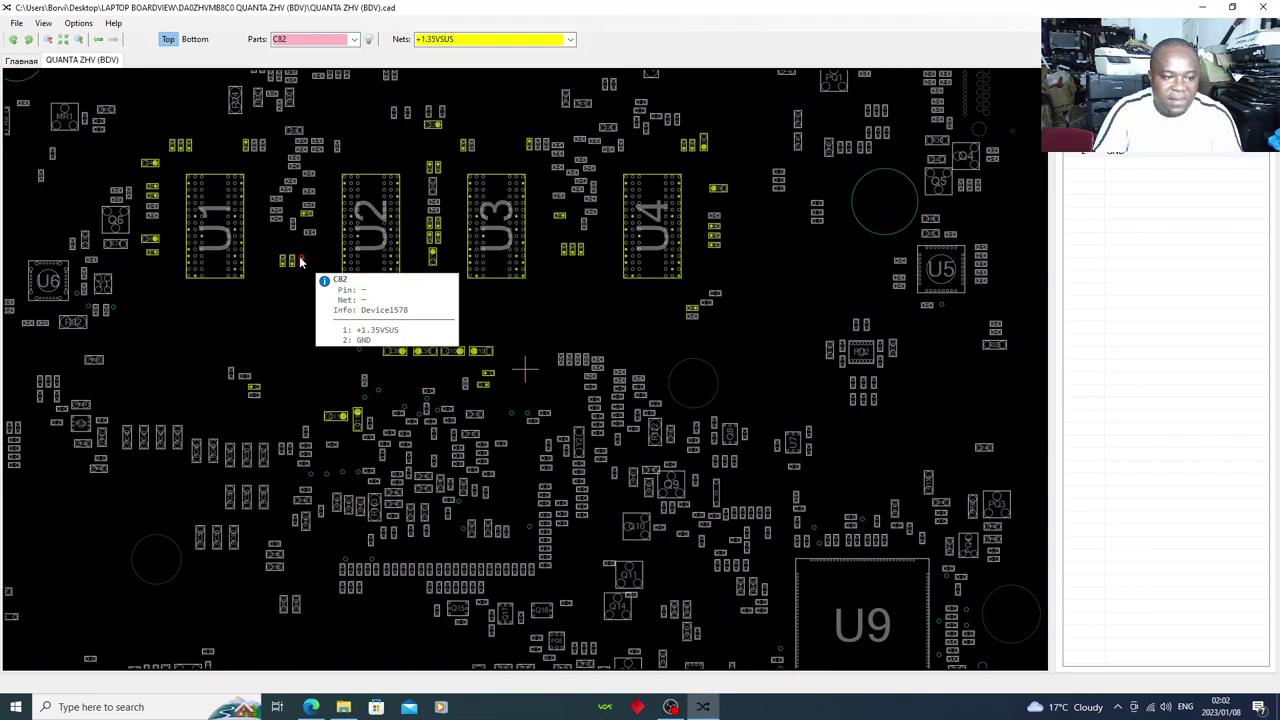
click(300, 262)
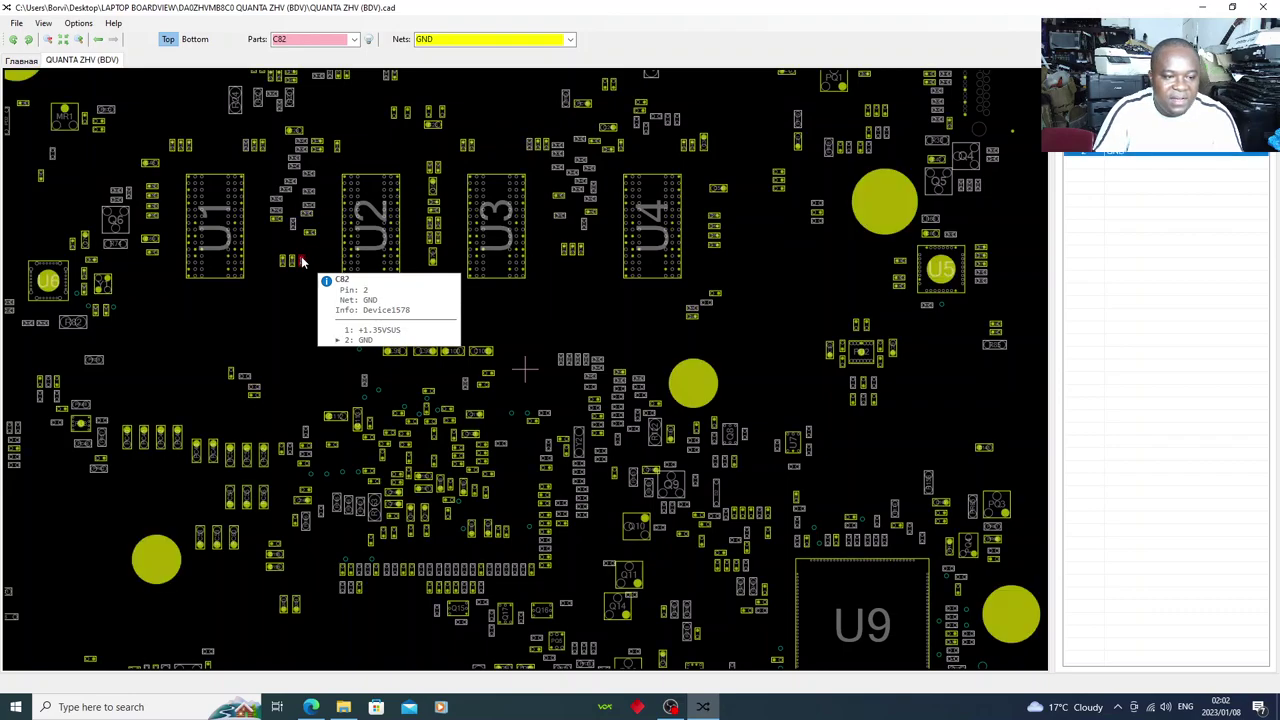
click(302, 264)
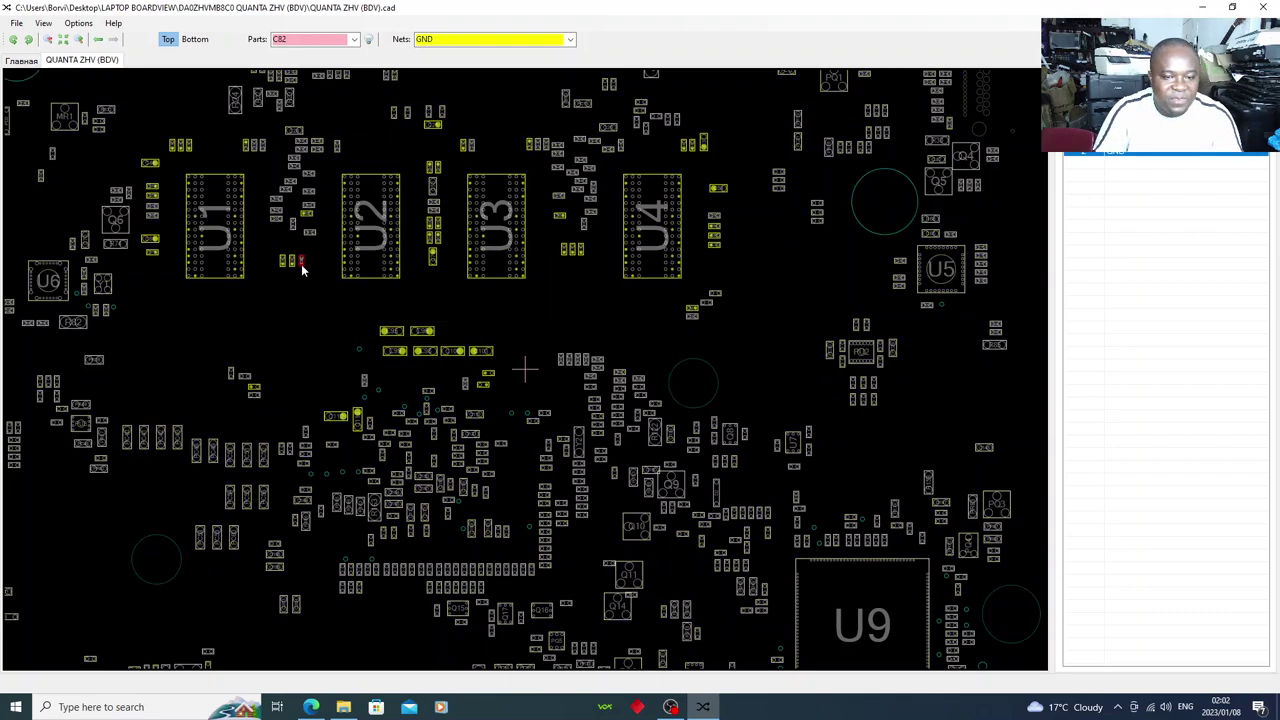
Trace the nets of transistor PQ1 above U5: GND on pin 1, N20280012 on pin 3 and MAINON_ON_G on pin 2.
drag(821, 422, 687, 590)
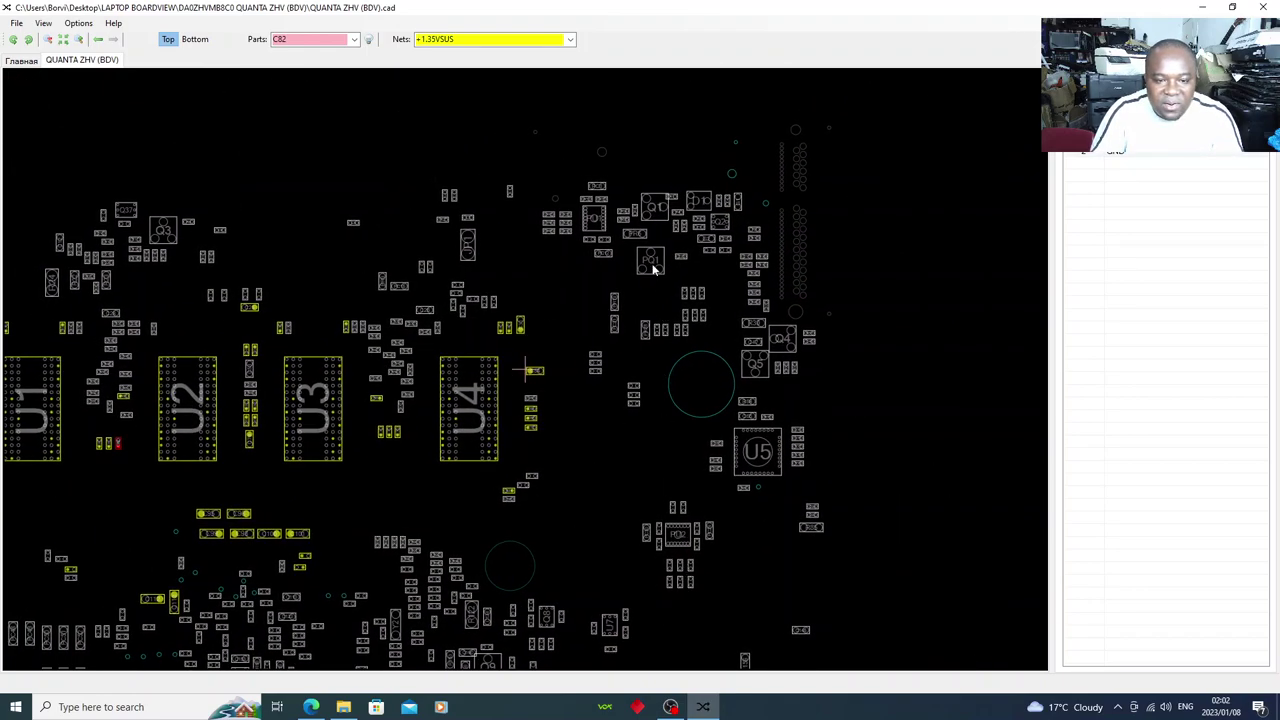
mouse_move(652, 258)
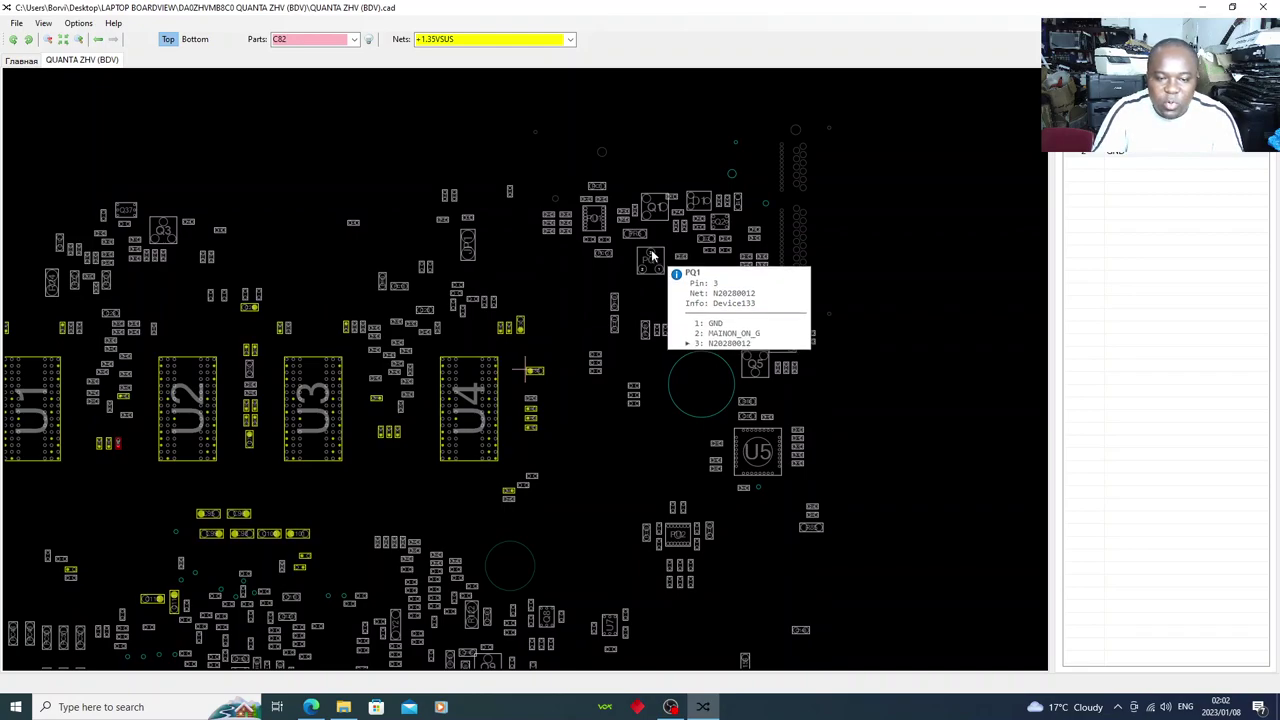
click(659, 272)
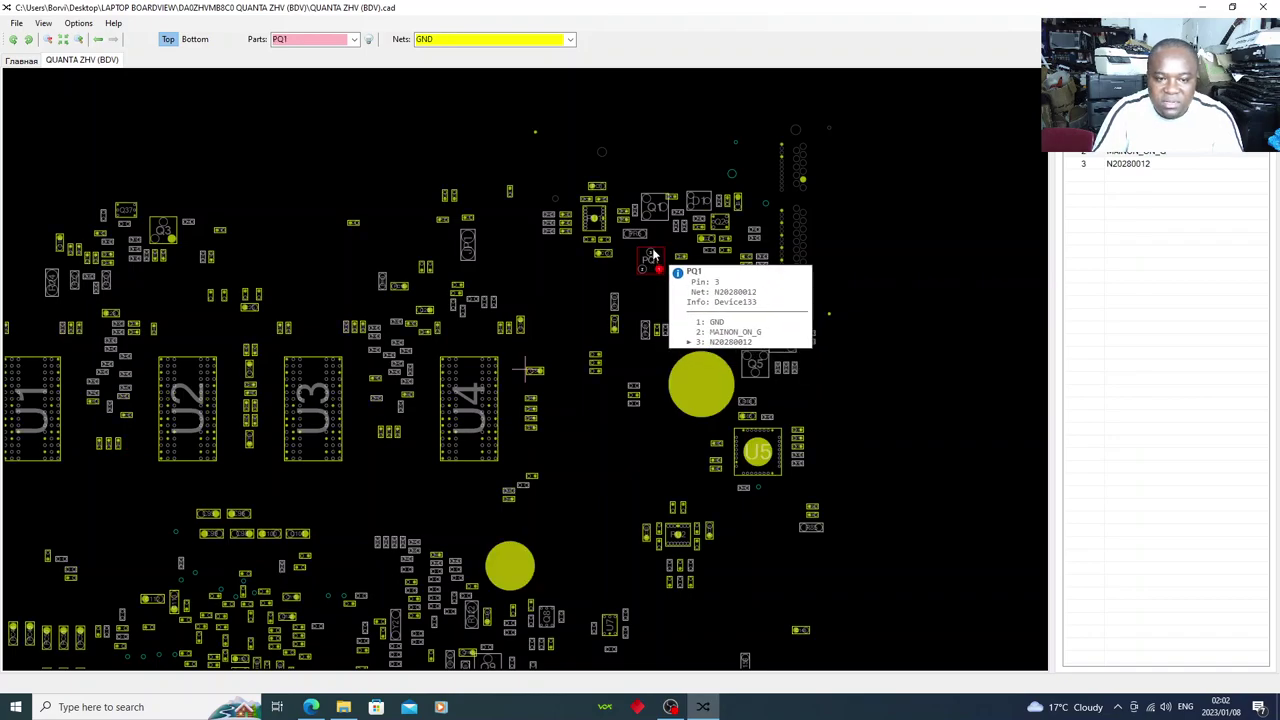
click(650, 258)
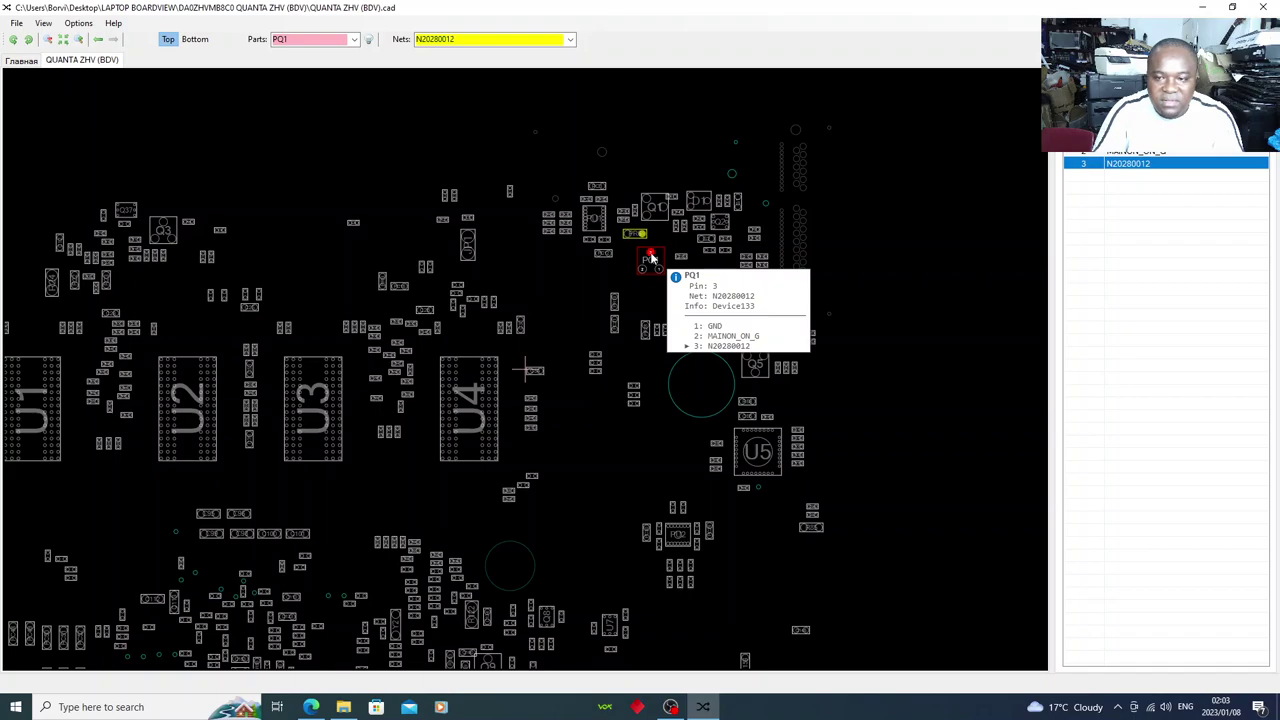
mouse_move(642, 240)
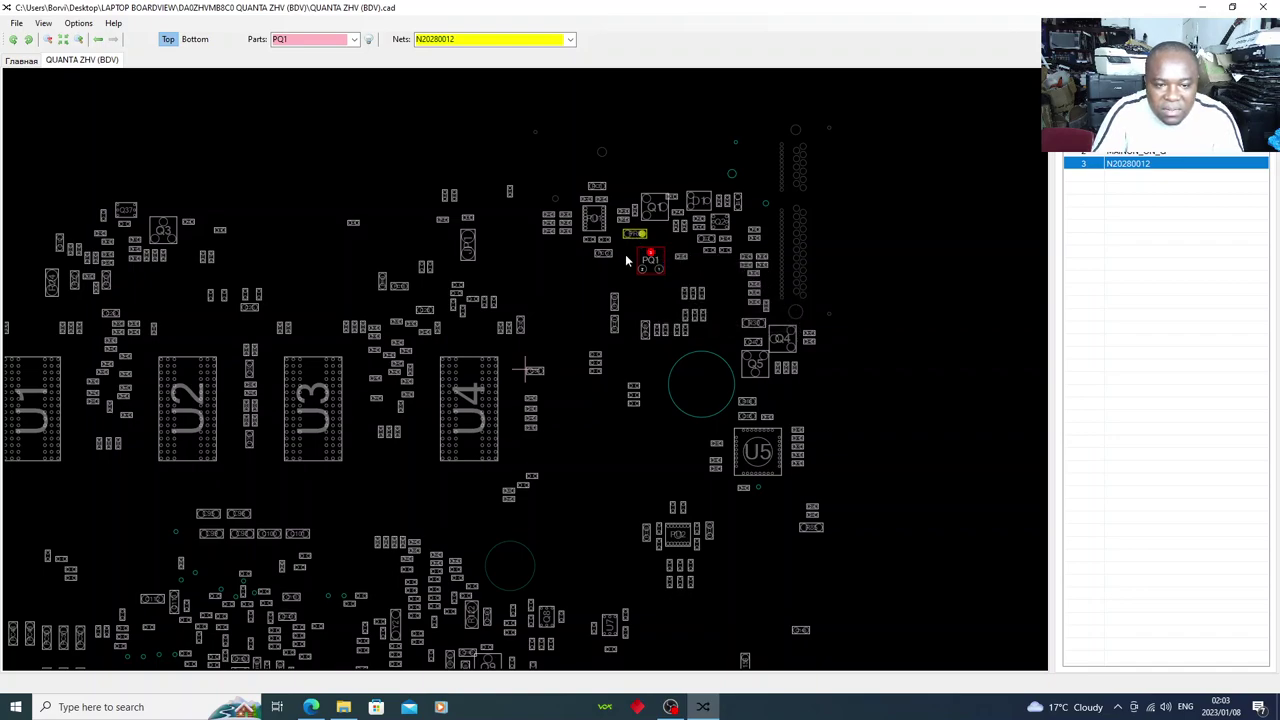
mouse_move(638, 269)
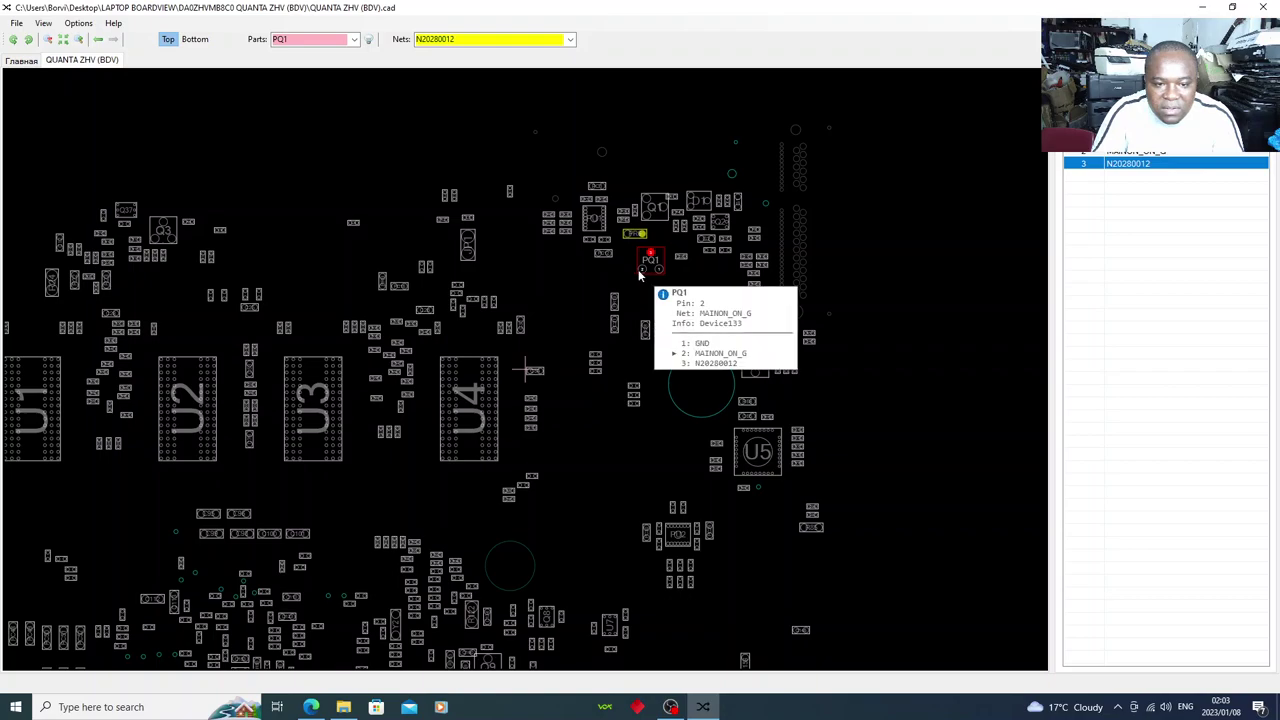
click(641, 274)
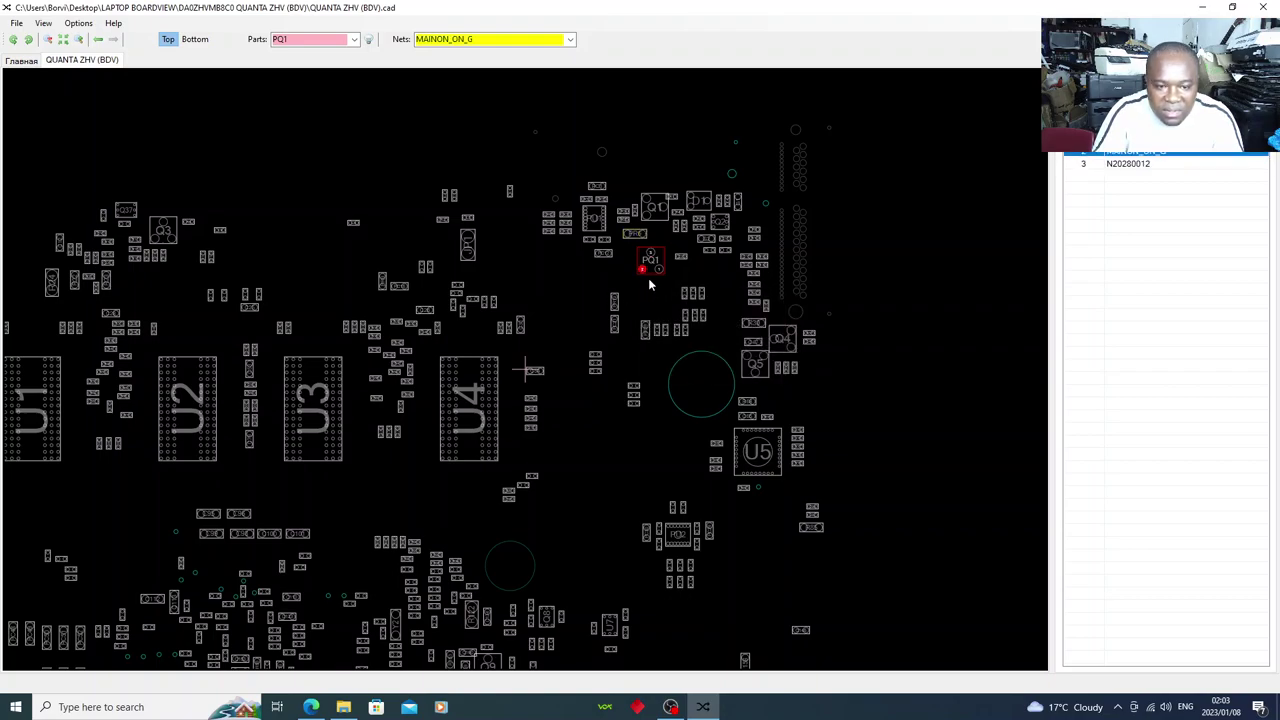
Follow the MAINON_ON_G net from PQ1 to the highlighted components beside U9.
scroll(576, 354, down, 1)
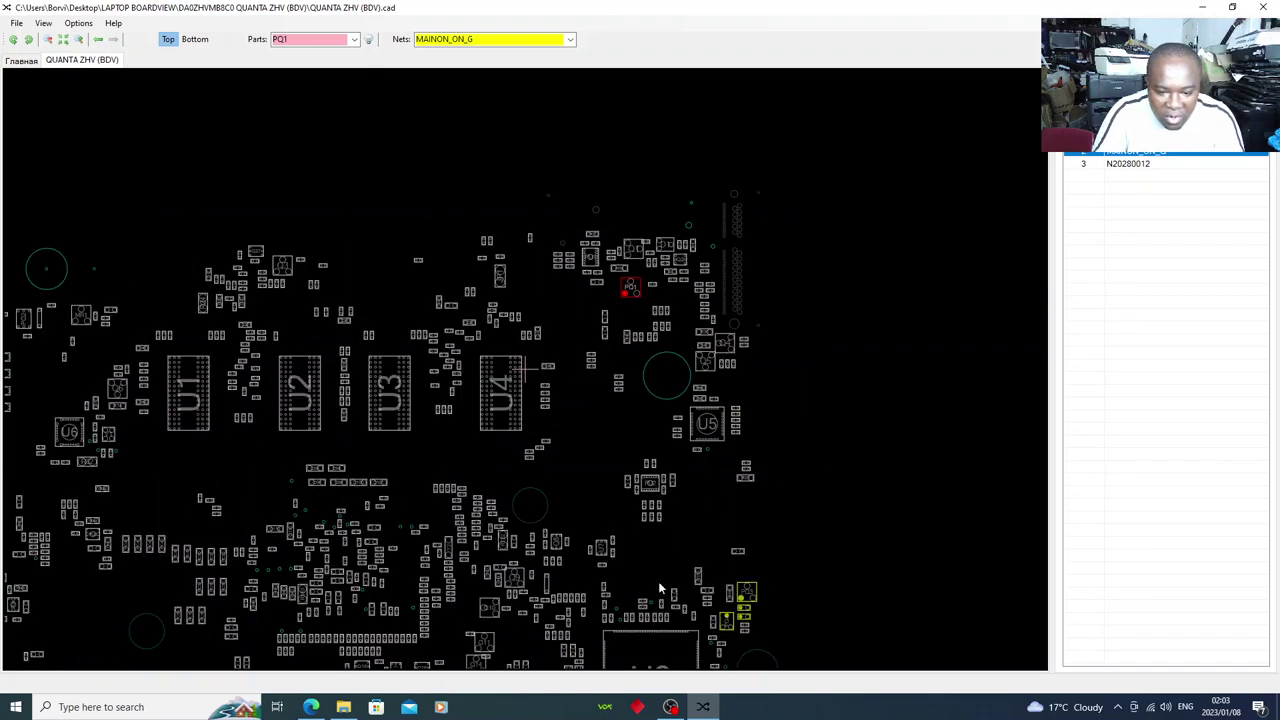
scroll(608, 386, down, 4)
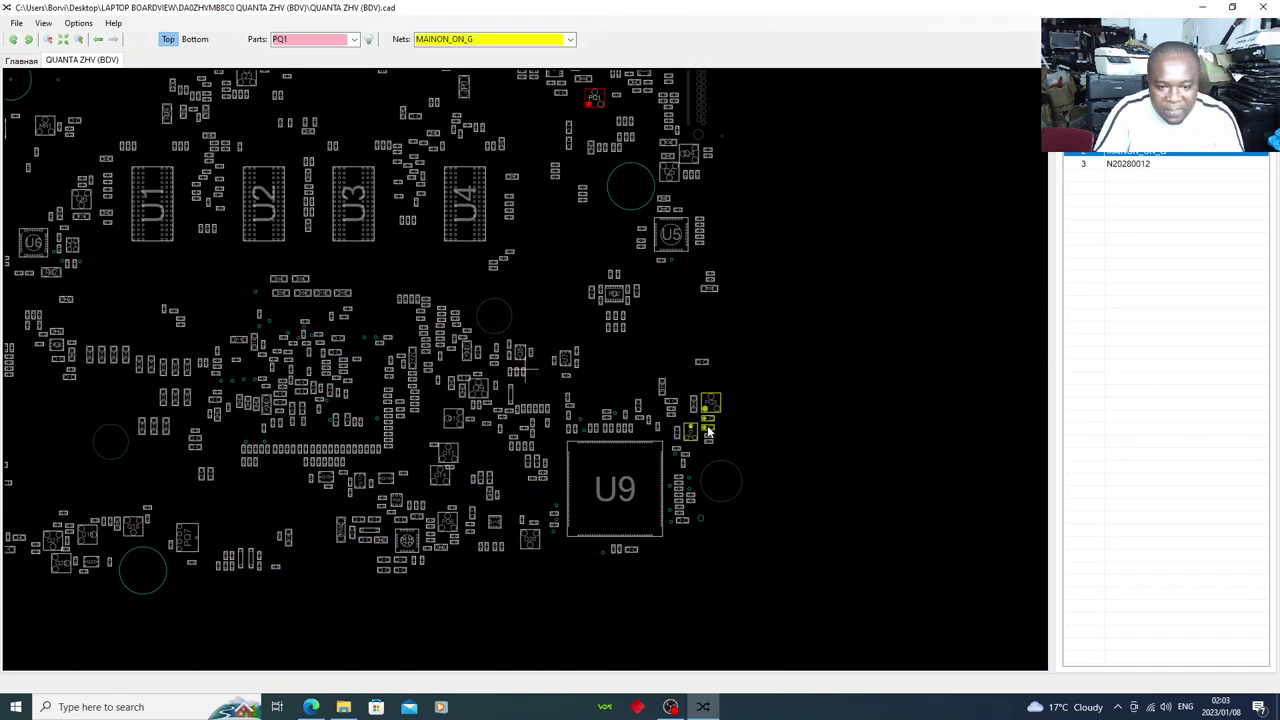
scroll(613, 427, up, 2)
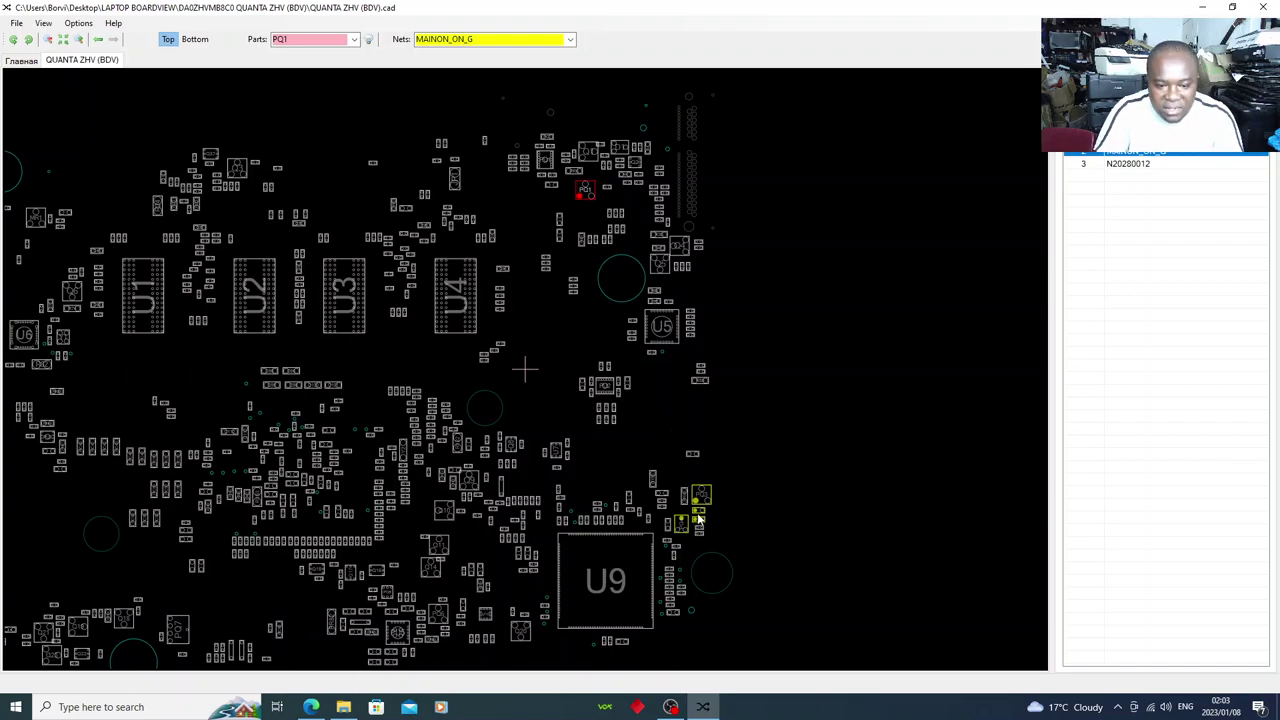
mouse_move(698, 516)
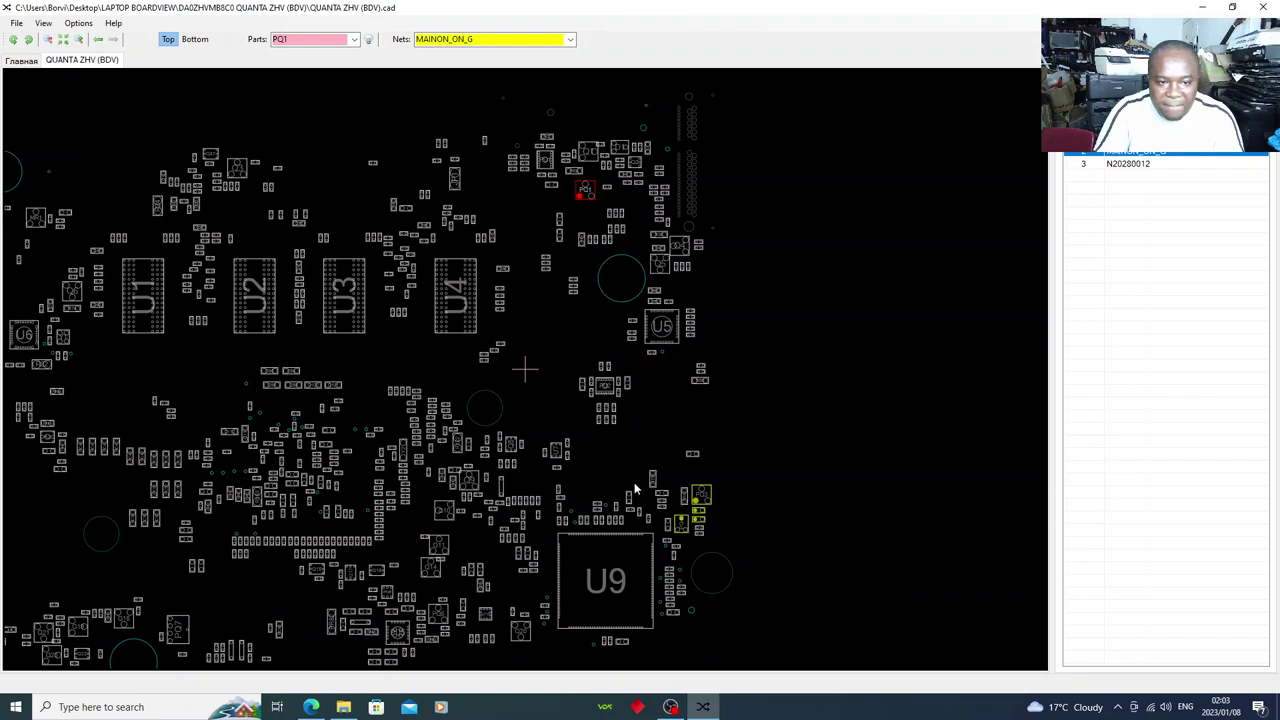
Select pin 1 of diode PD1 near the board's upper-left corner to trace the VA1 net.
drag(581, 506, 762, 410)
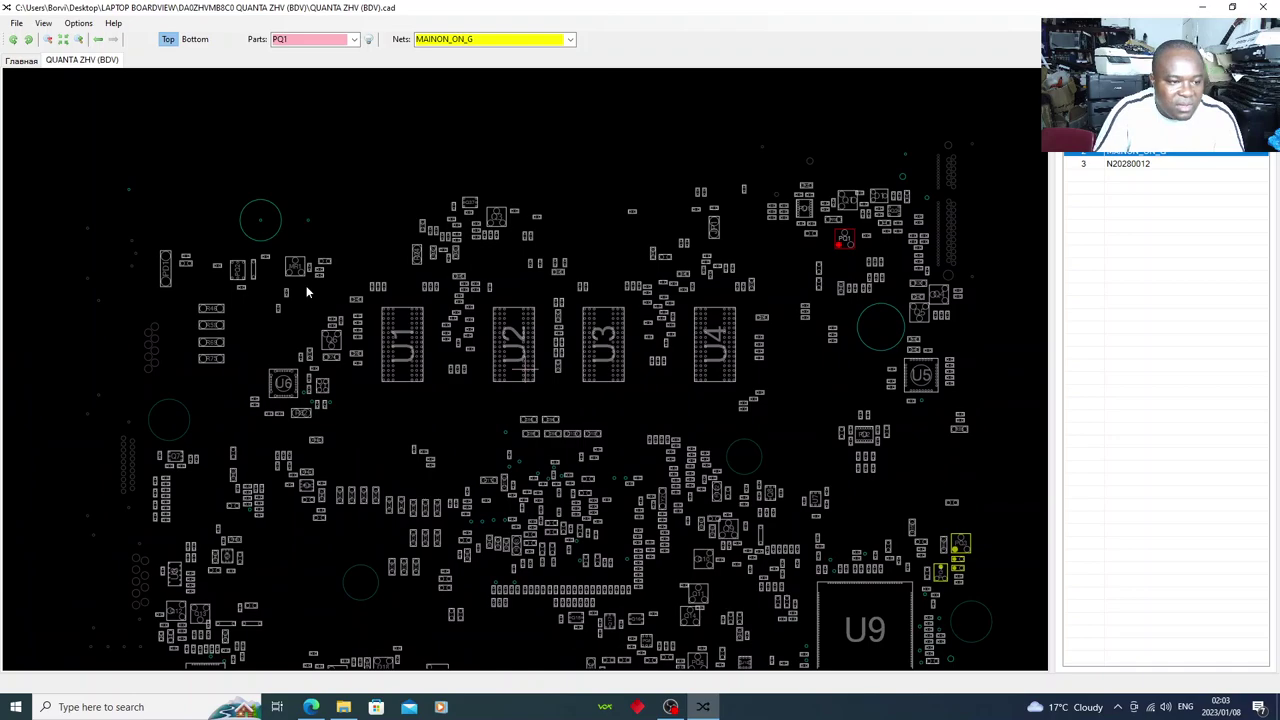
click(164, 280)
click(166, 259)
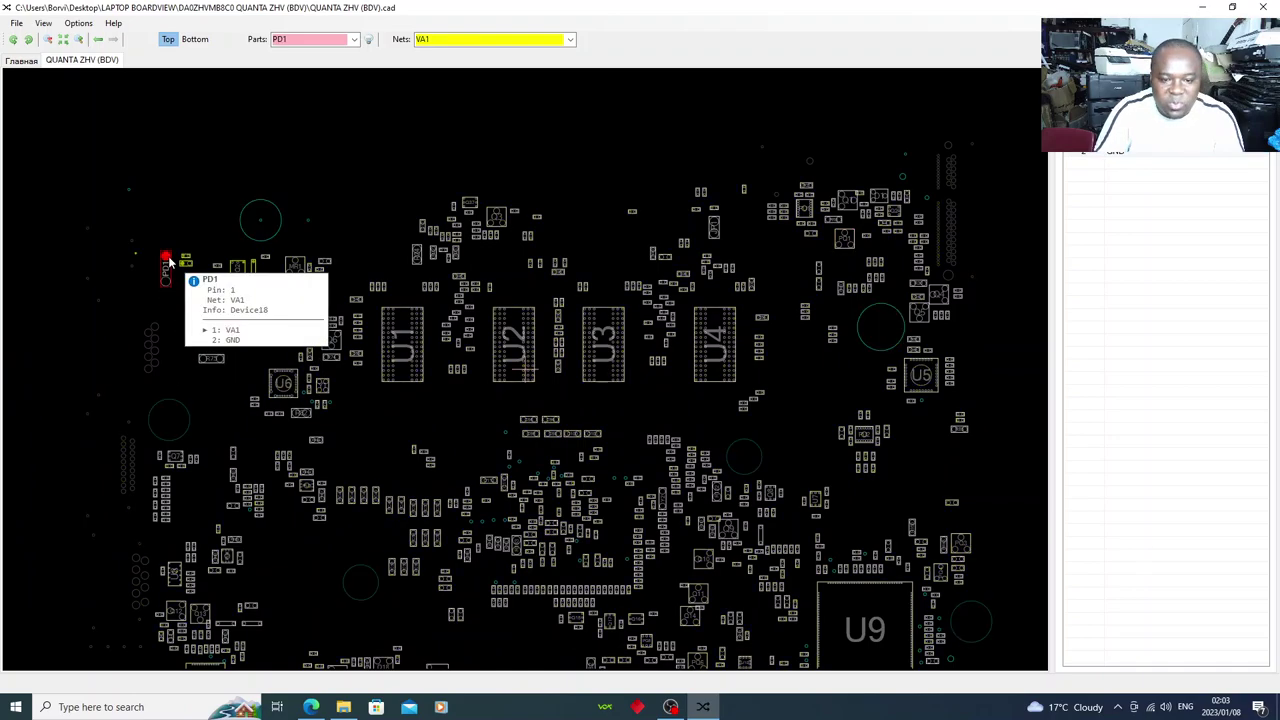
Inspect the pin nets of Q7 near the board's left edge and of PQ7 near its lower edge.
scroll(319, 257, down, 6)
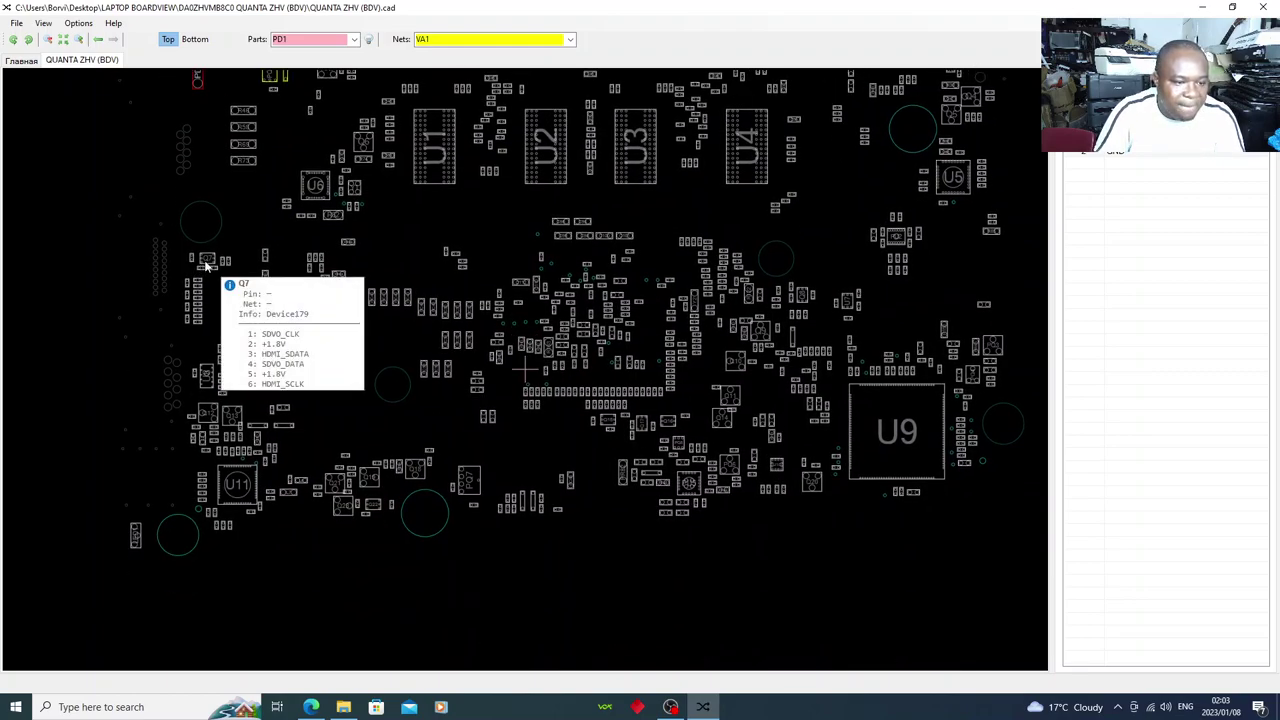
click(204, 264)
mouse_move(220, 272)
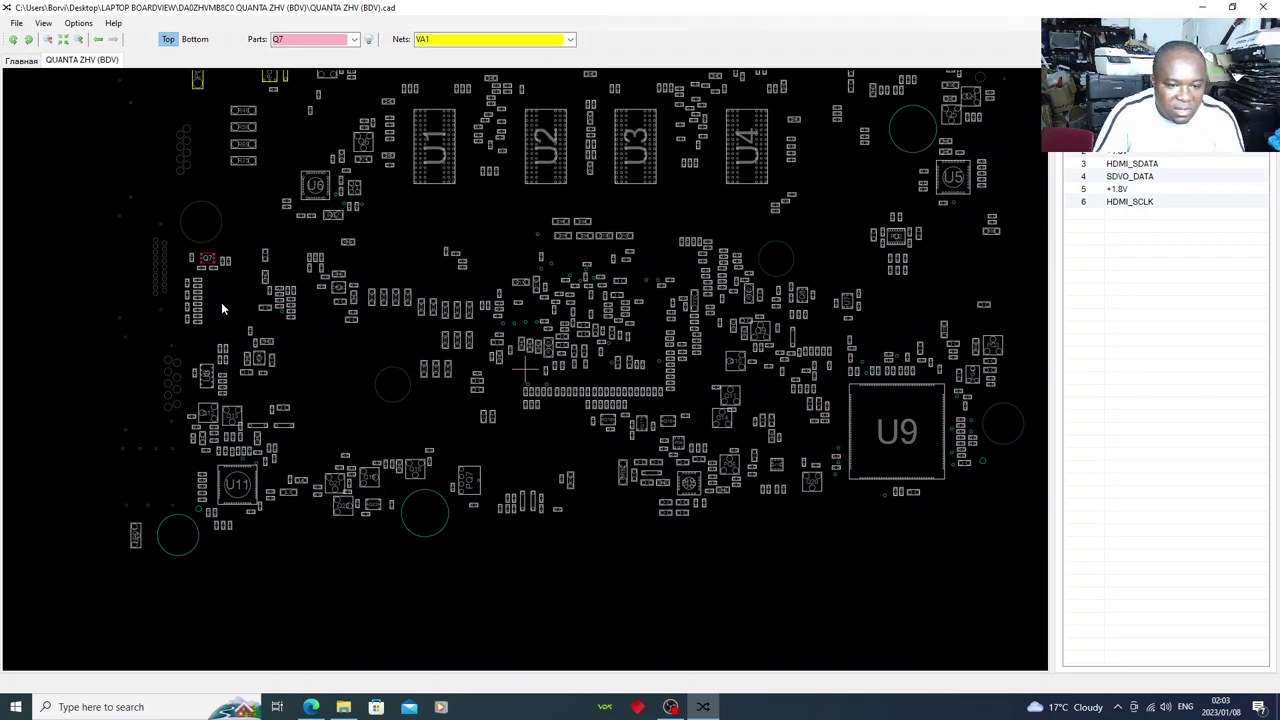
click(468, 490)
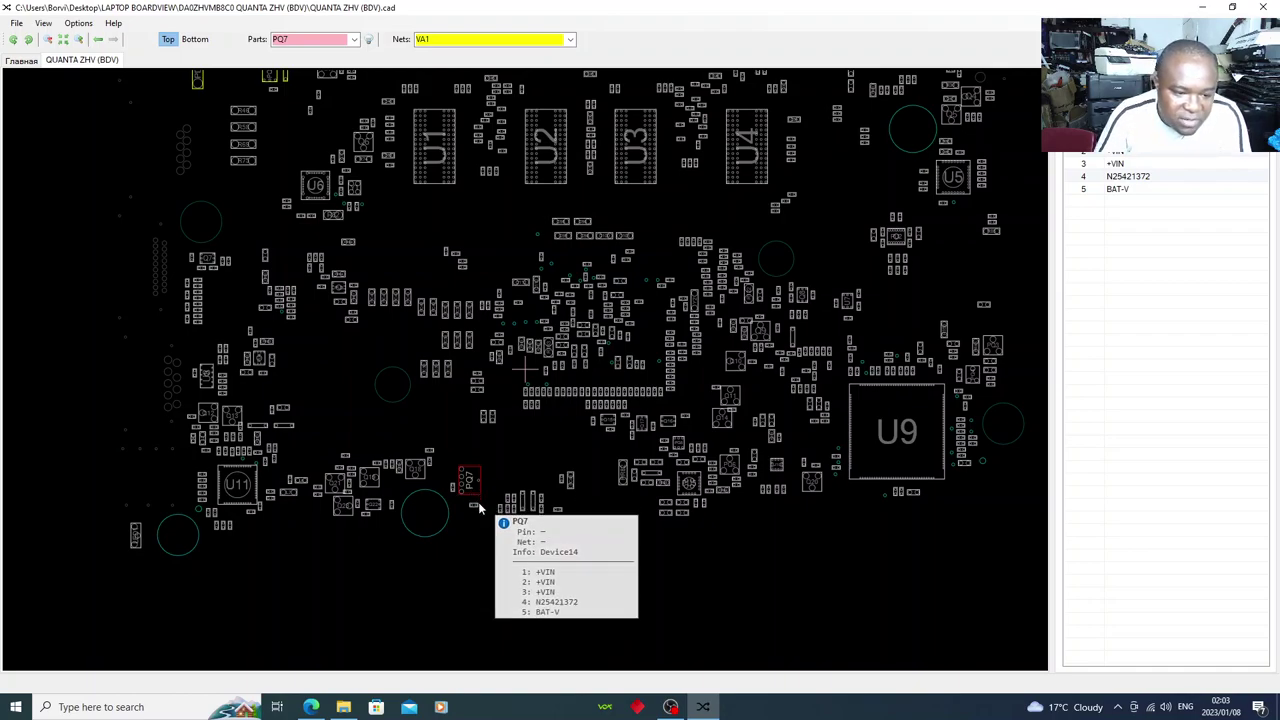
Inspect the pin nets of Q18 and Q21, and select pin 49 of chip U11 to trace the GND net.
mouse_move(419, 503)
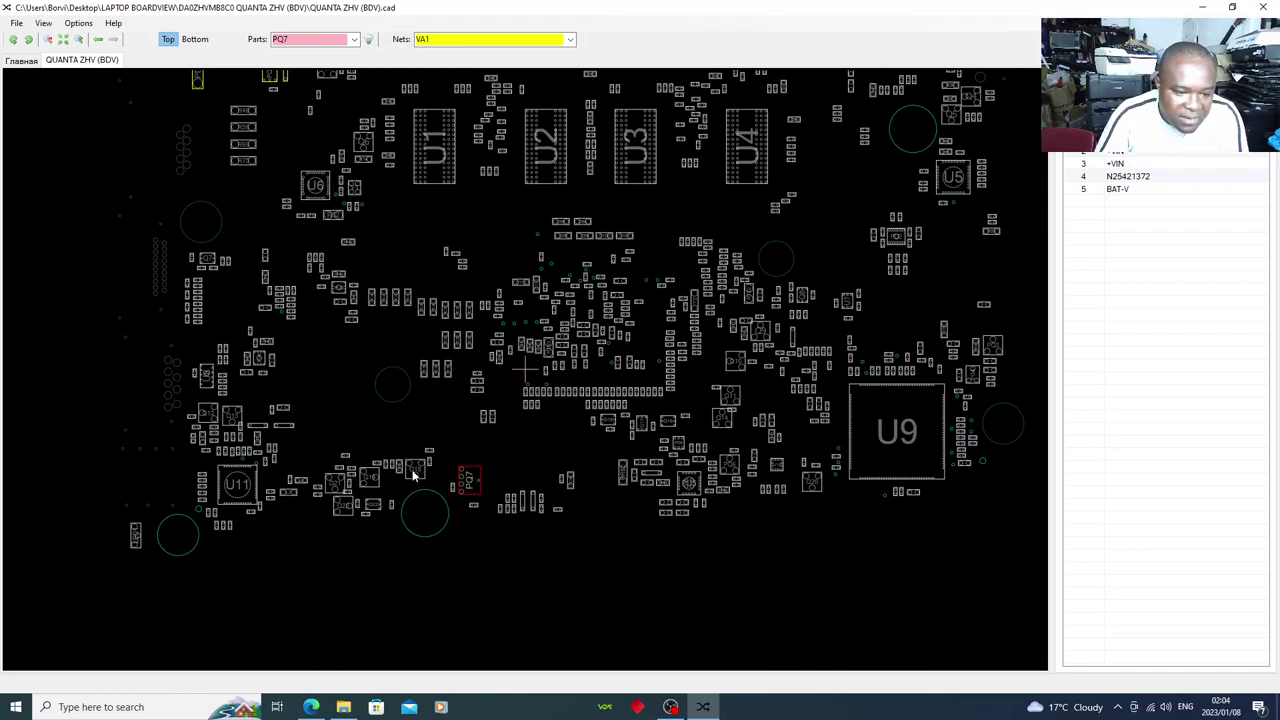
click(413, 475)
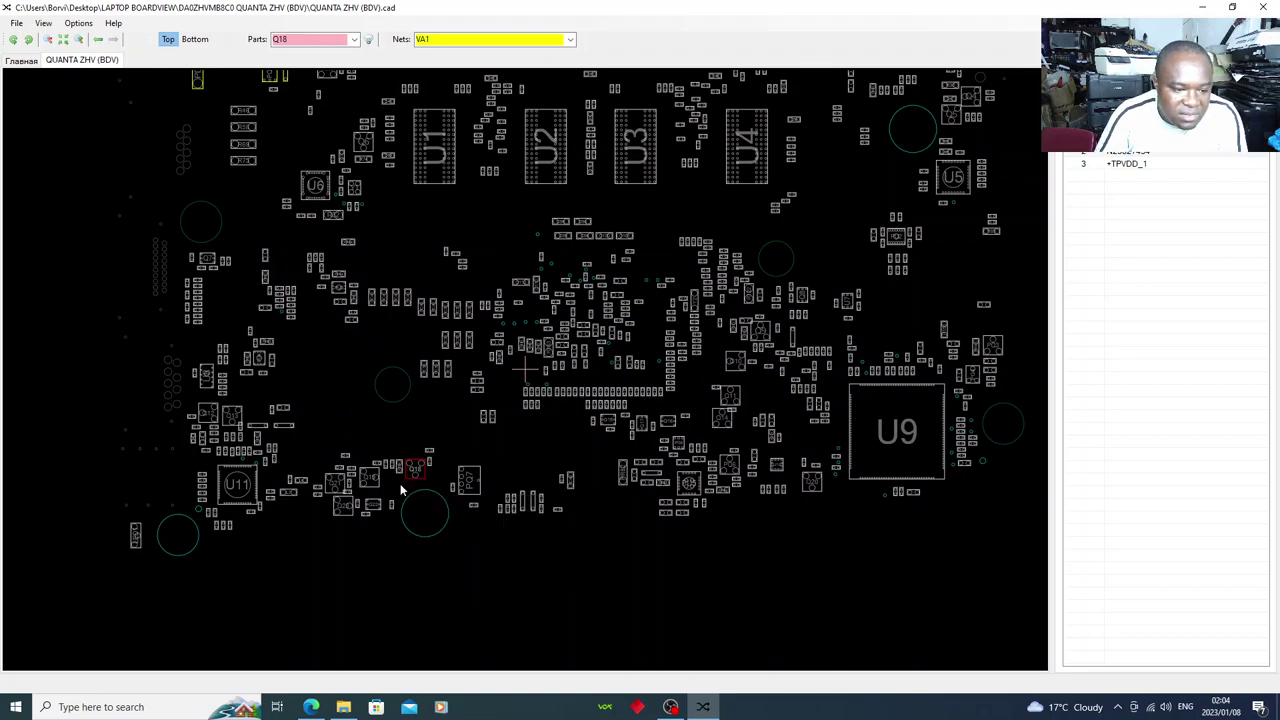
mouse_move(408, 470)
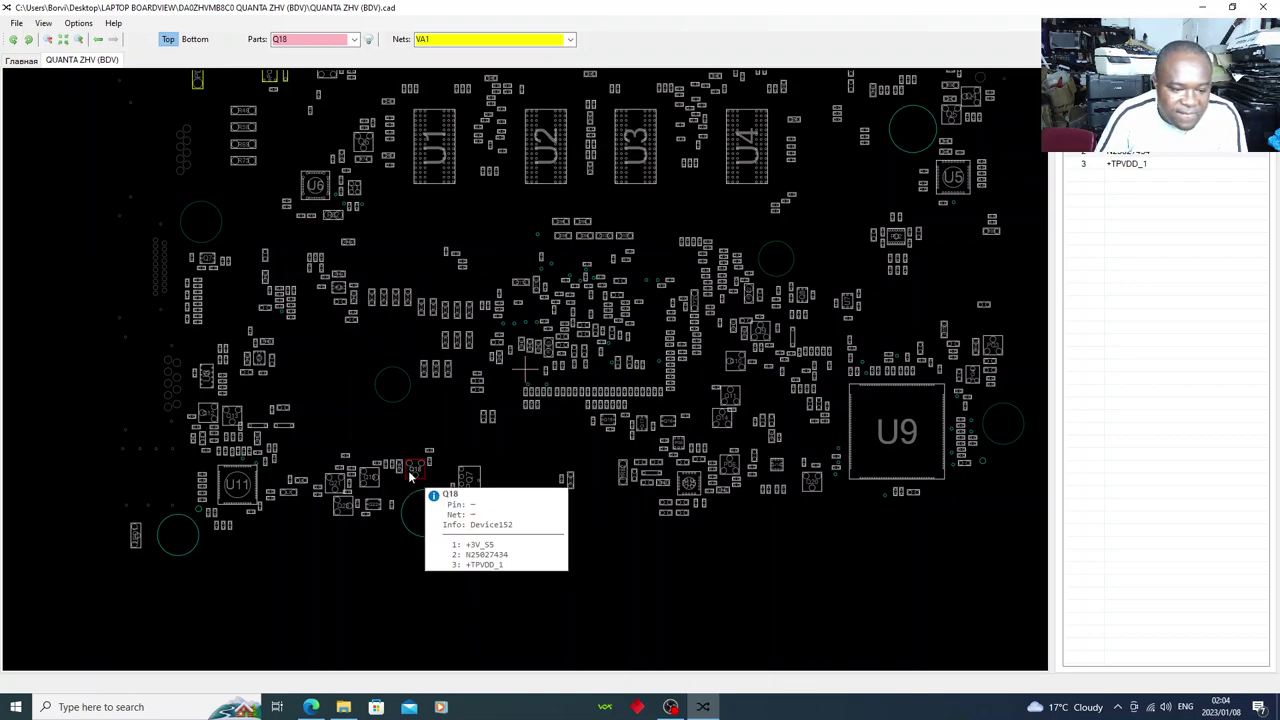
mouse_move(338, 483)
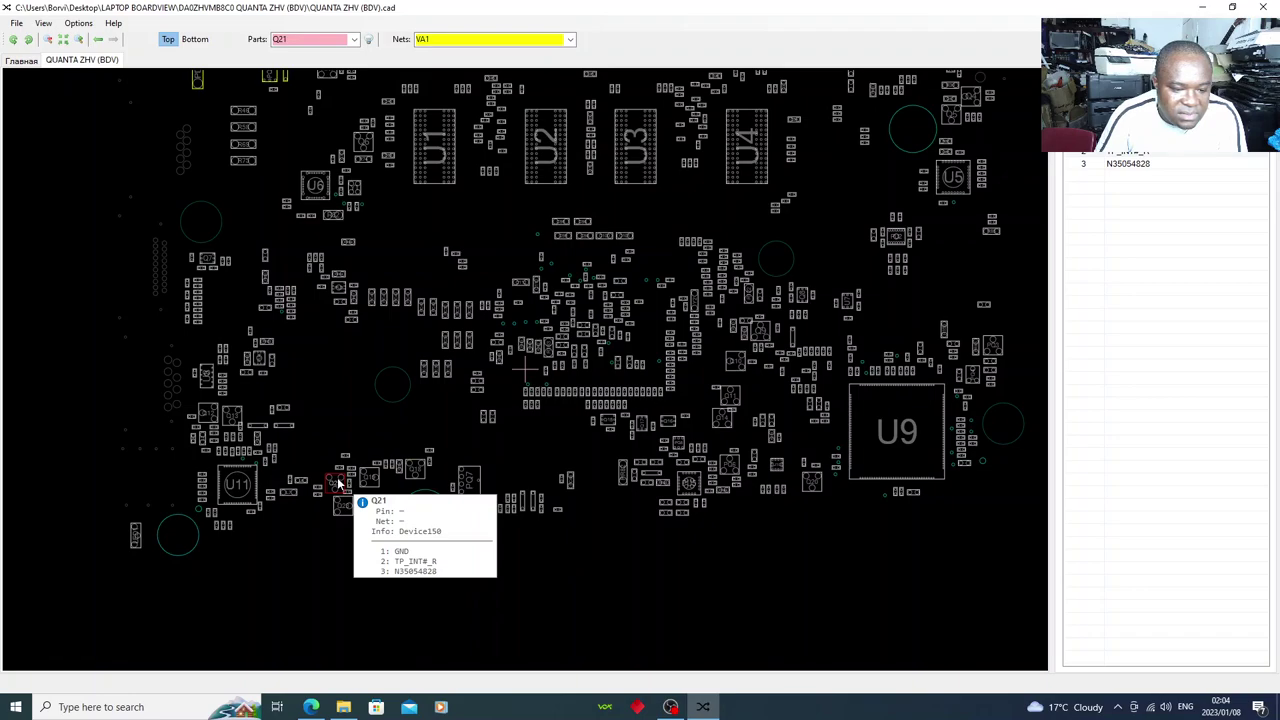
click(248, 484)
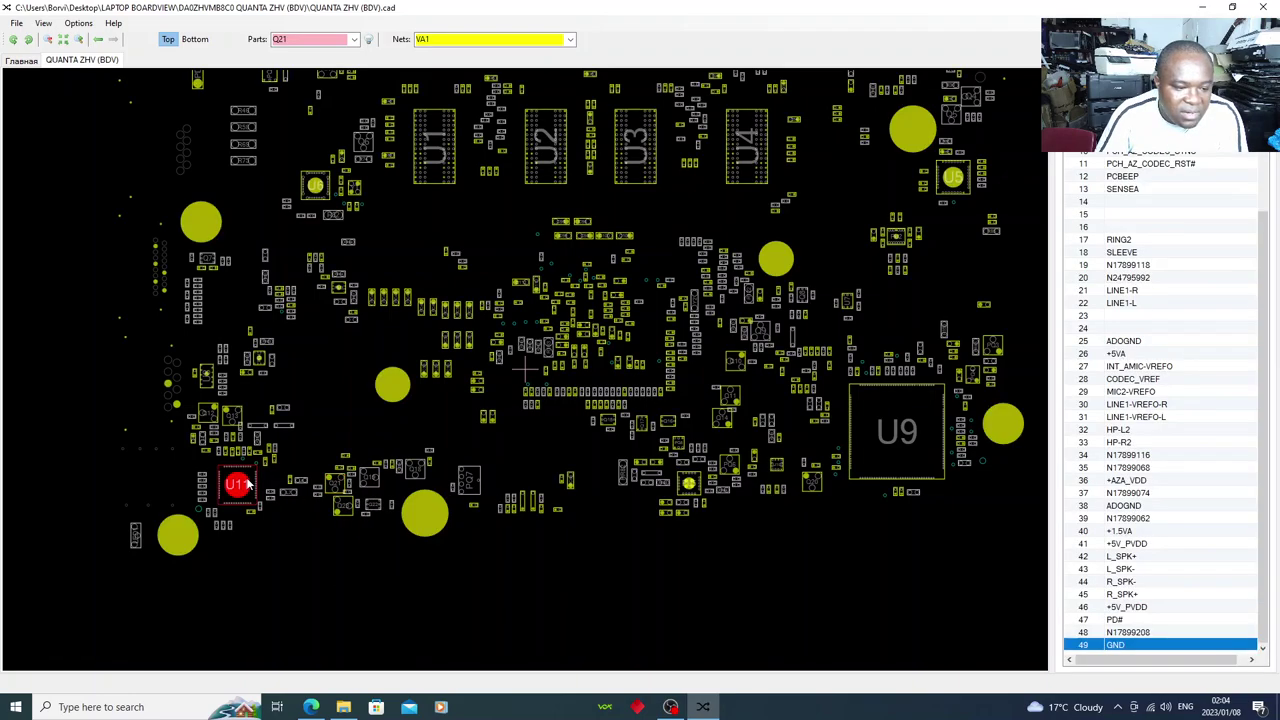
mouse_move(249, 483)
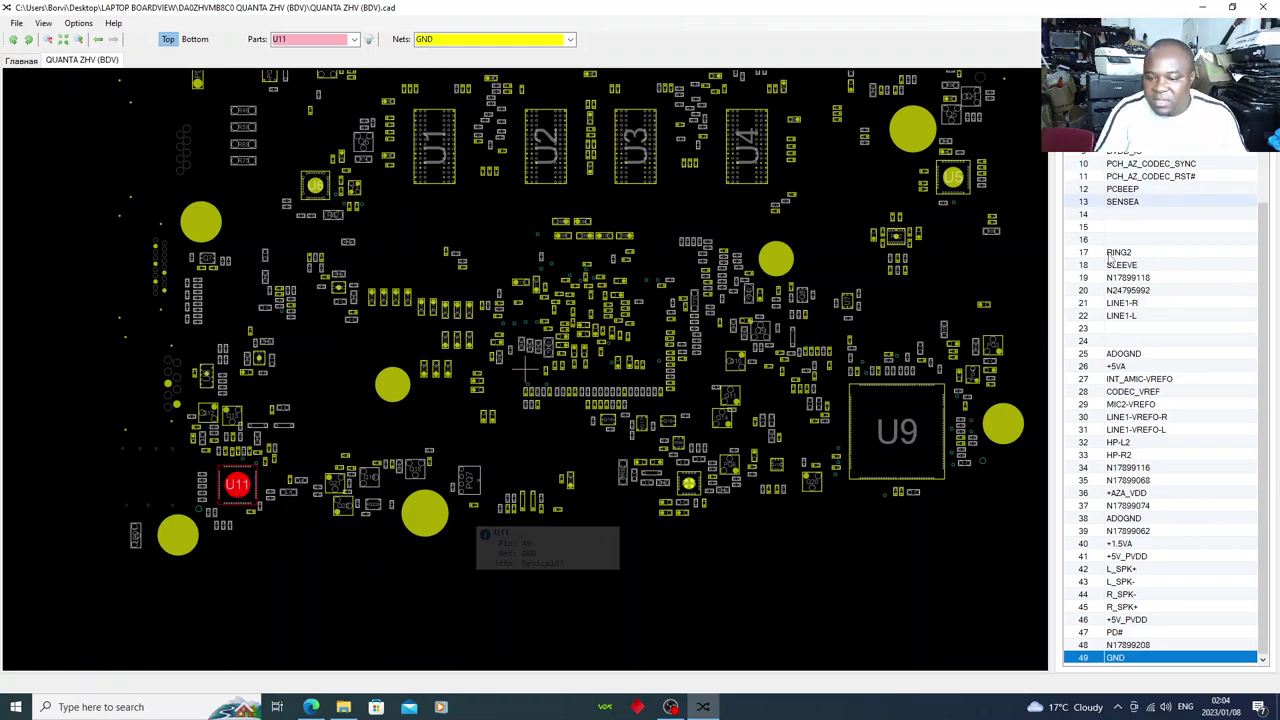
Inspect the pin nets of chips U11 and U9, and clear the GND net selection.
scroll(1100, 480, up, 3)
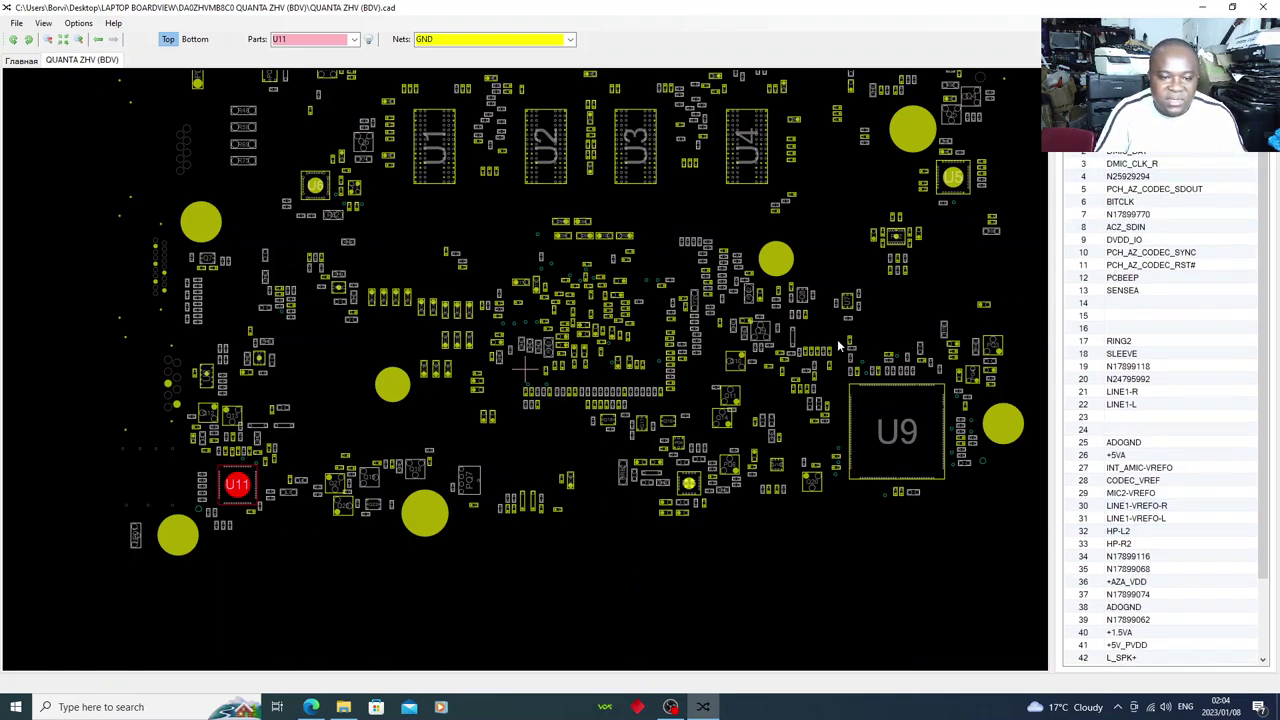
click(881, 430)
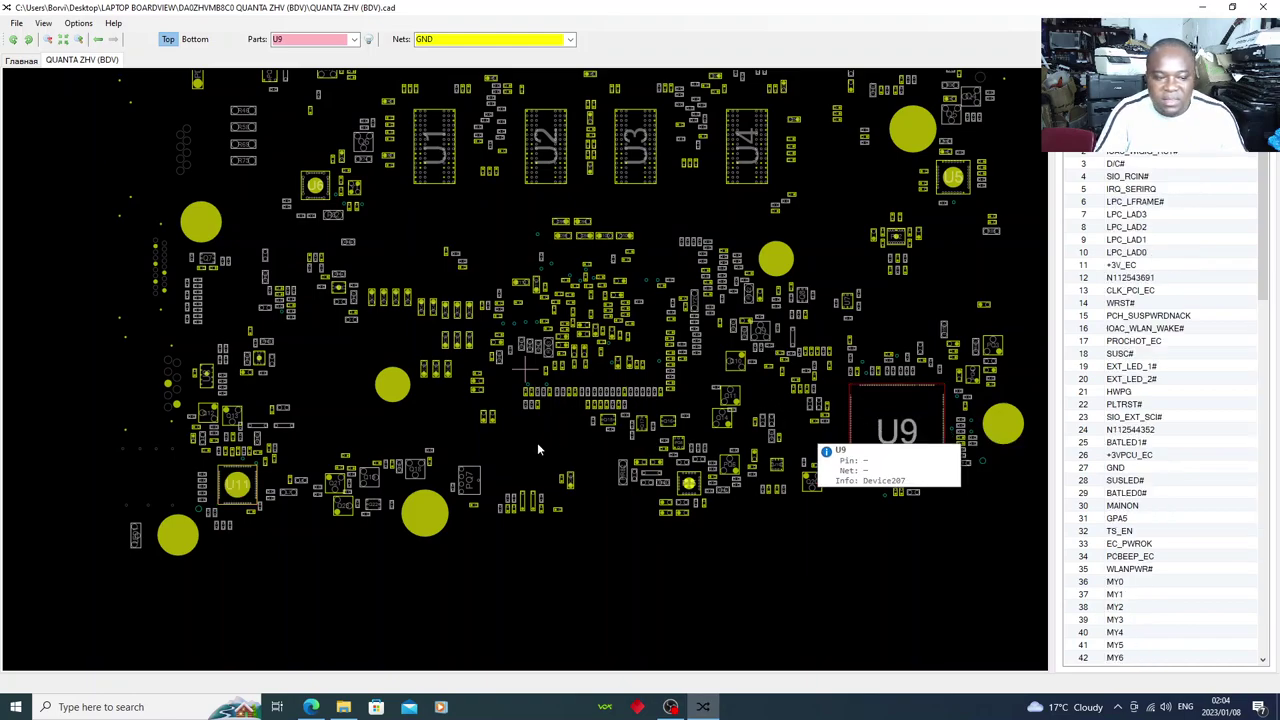
click(237, 492)
click(237, 495)
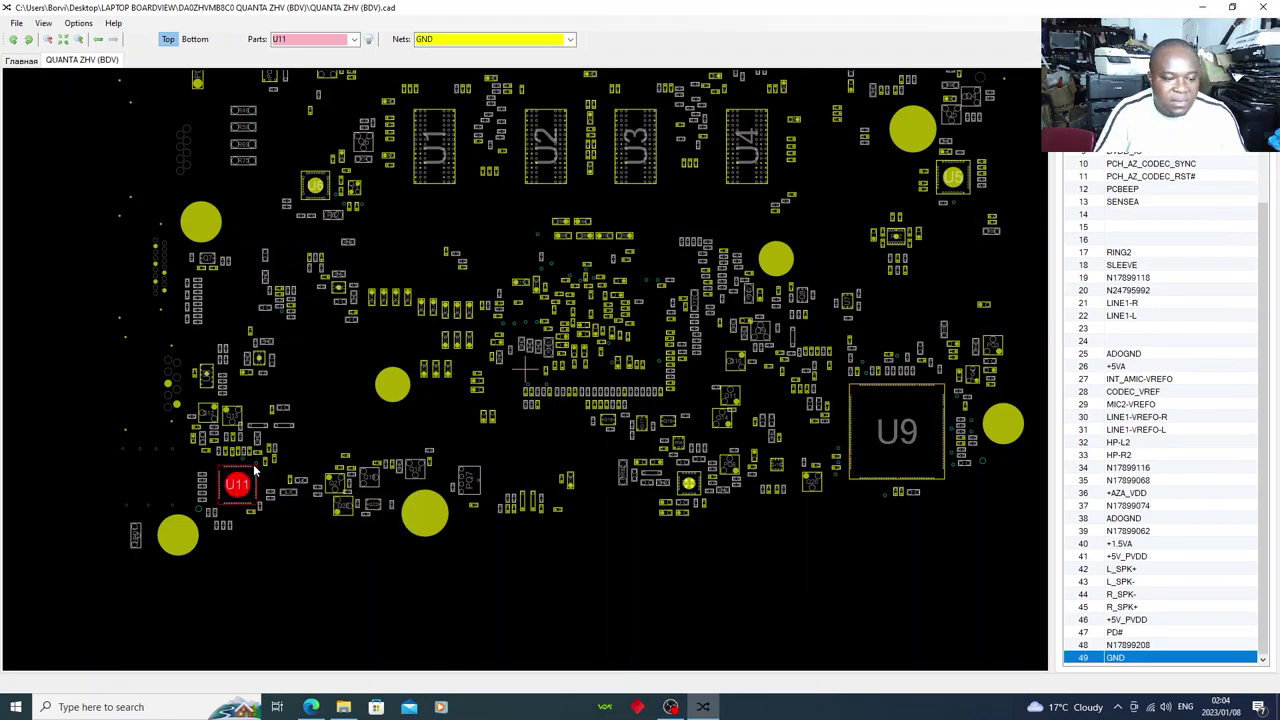
click(259, 476)
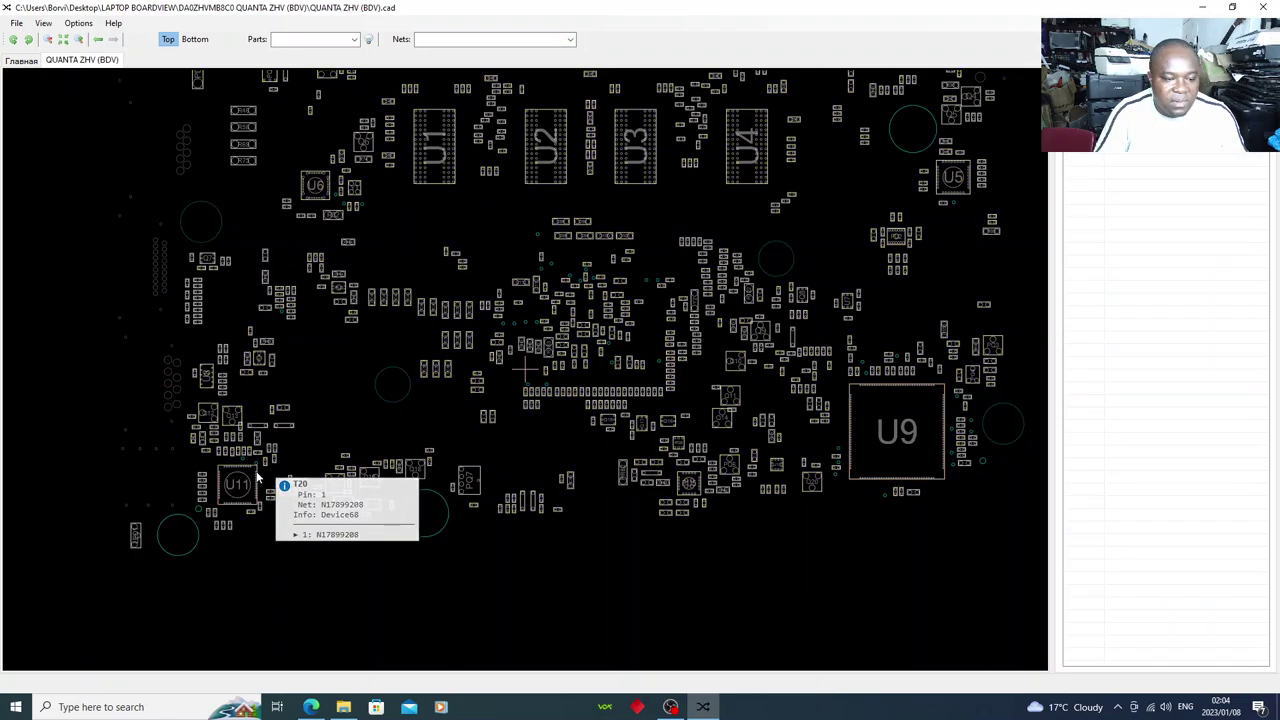
Select chip U9 and its pin 65 to trace the MX7 net.
click(896, 440)
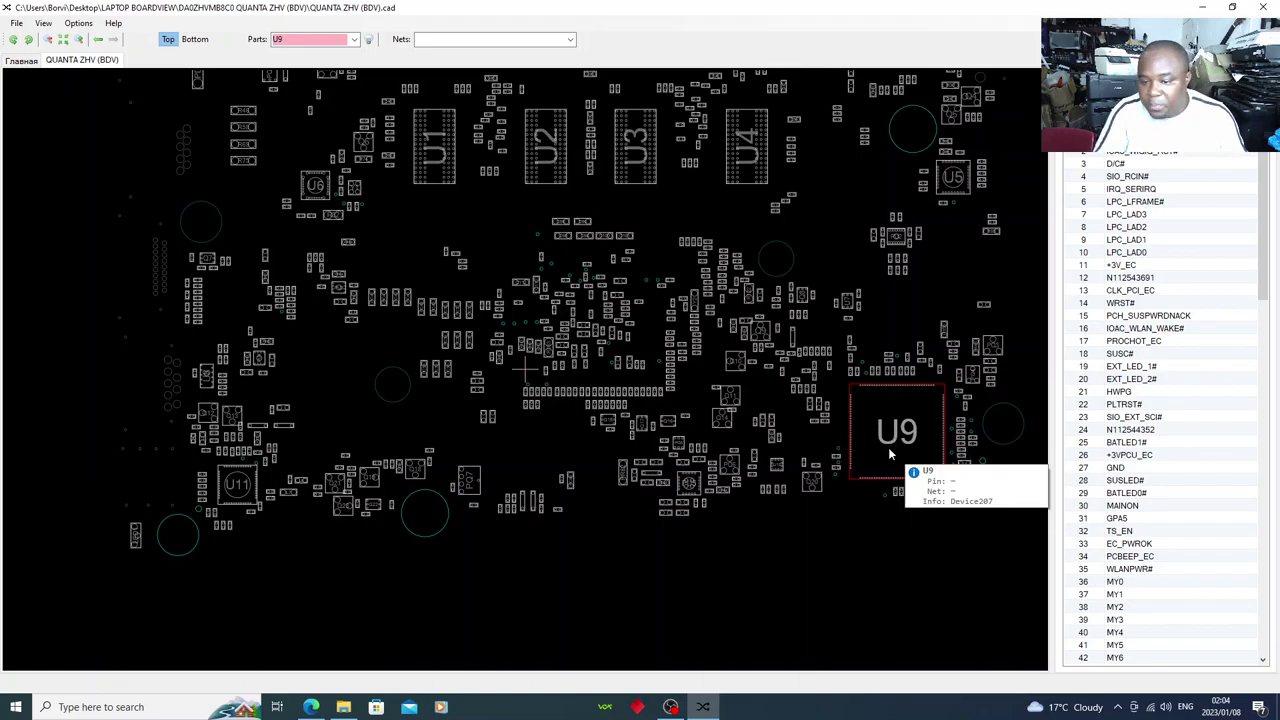
scroll(888, 446, up, 1)
scroll(887, 430, up, 1)
scroll(887, 430, up, 3)
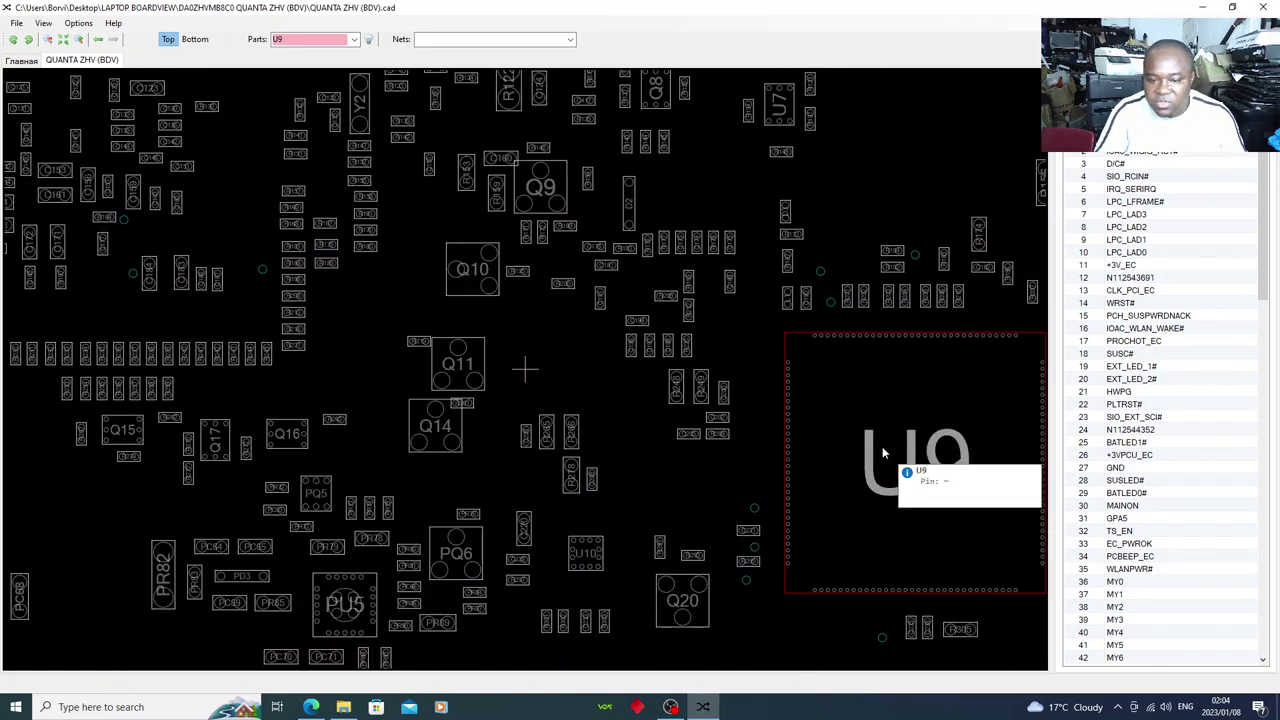
drag(870, 445, 531, 315)
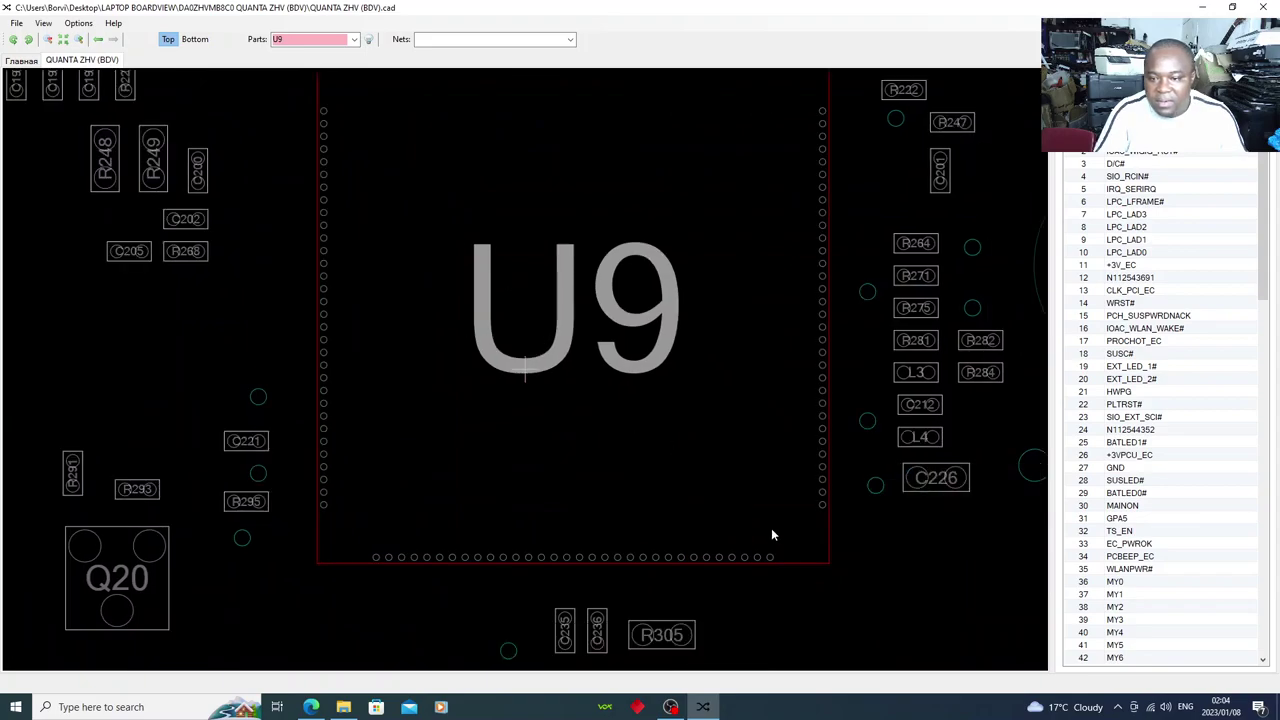
click(822, 505)
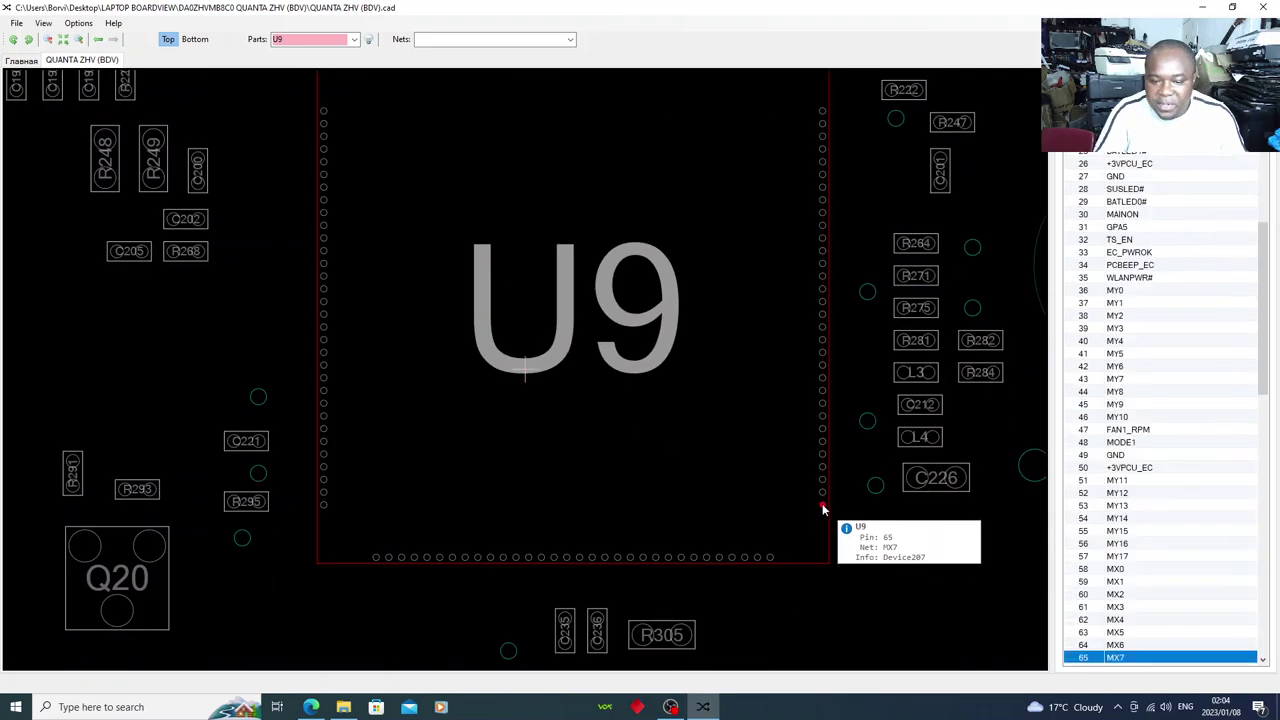
click(822, 504)
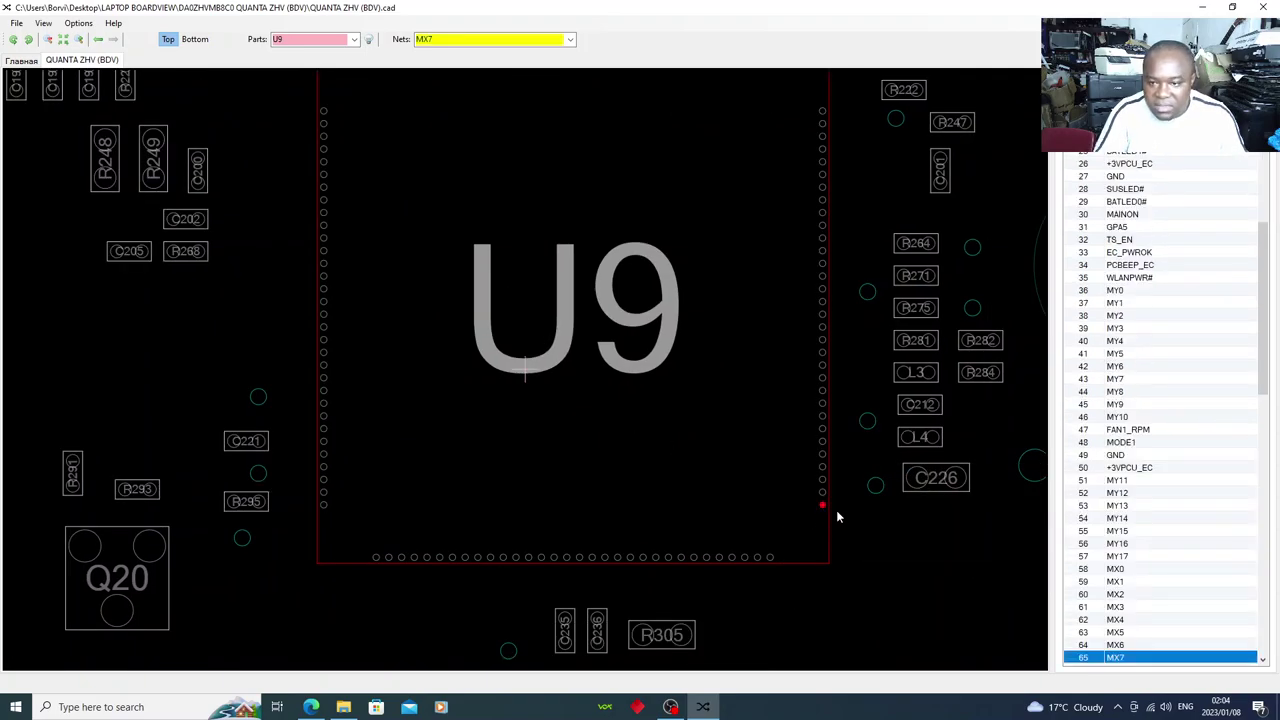
mouse_move(823, 505)
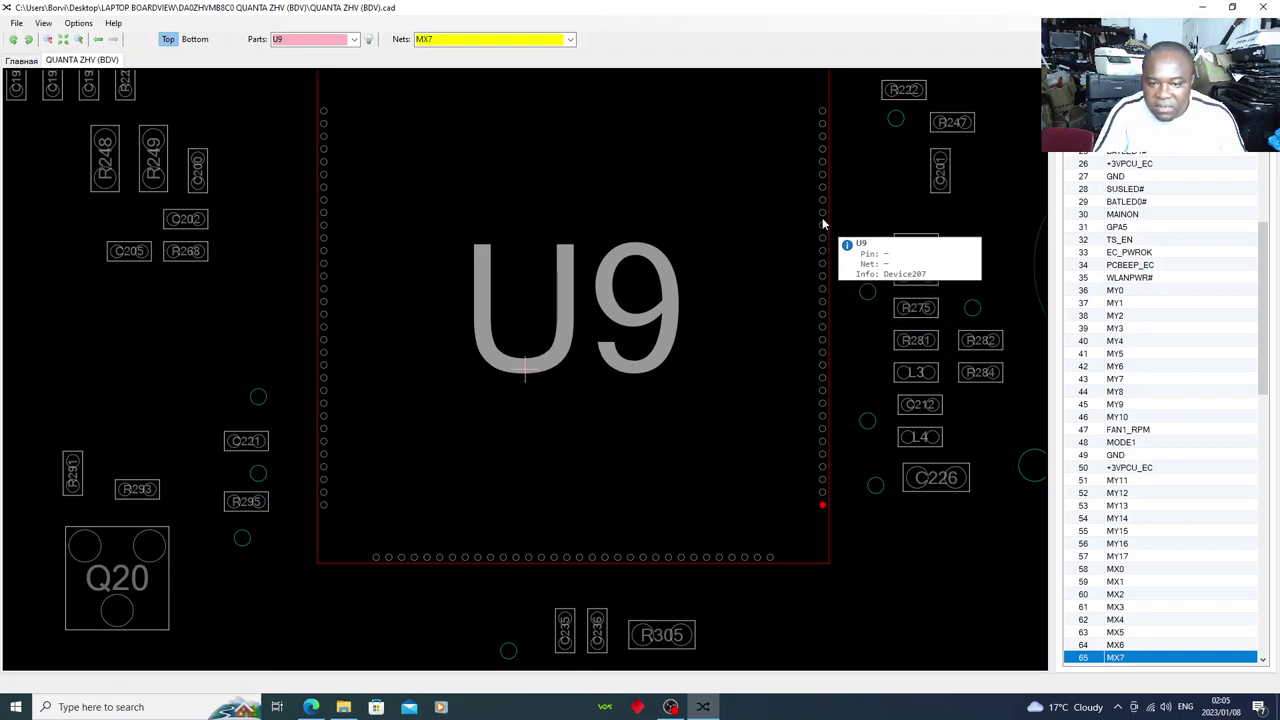
Select pin 50 of U9 to trace the +3VPCU_EC net to the highlighted components C235, C236 and R305.
click(594, 560)
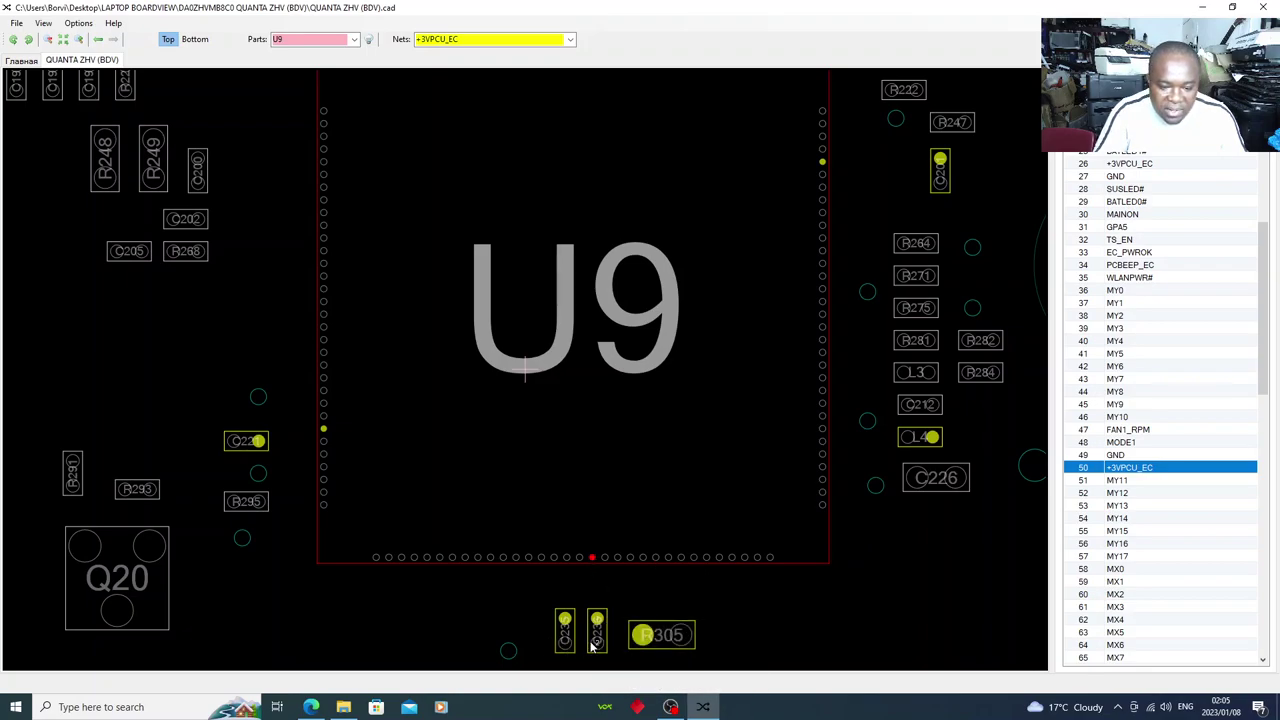
mouse_move(652, 645)
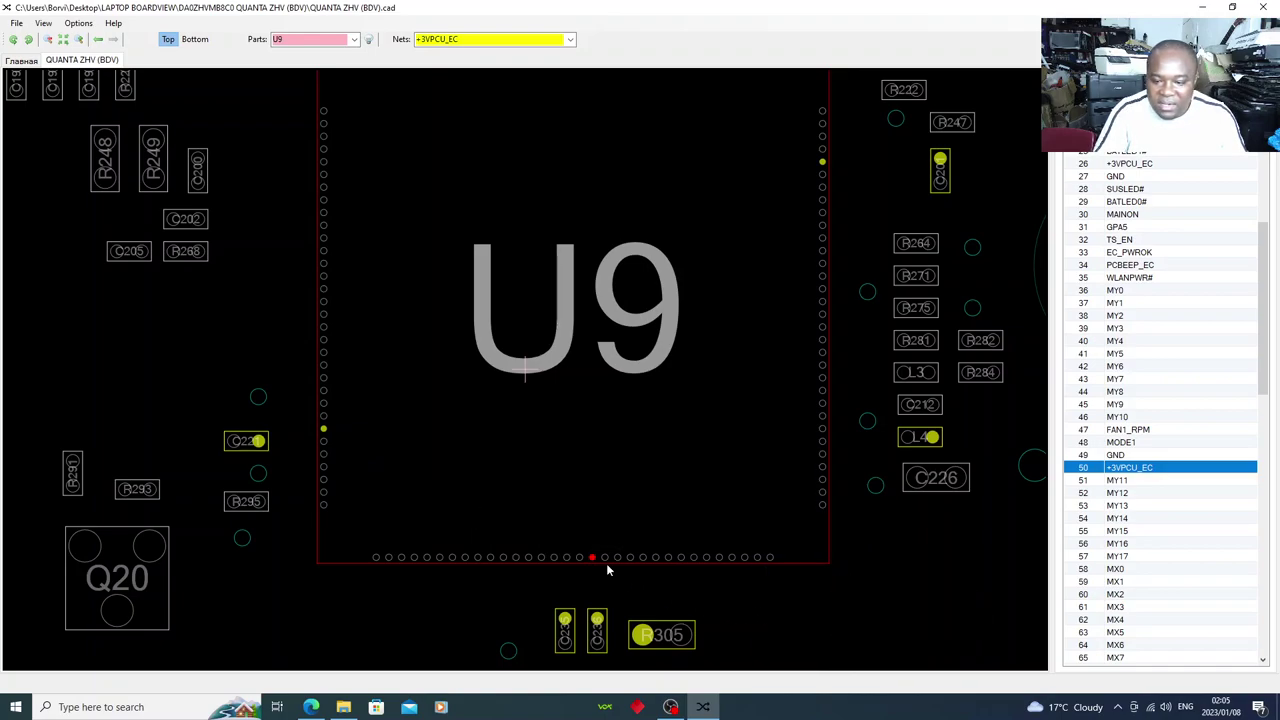
mouse_move(593, 565)
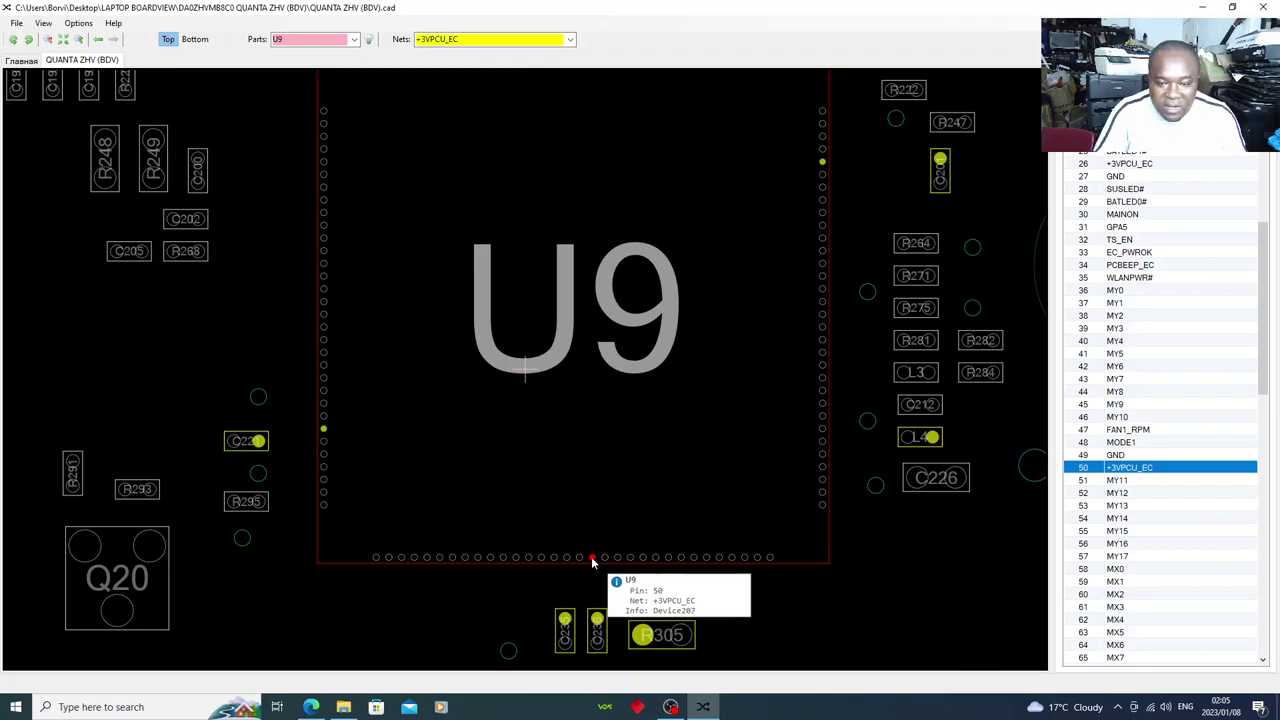
mouse_move(323, 433)
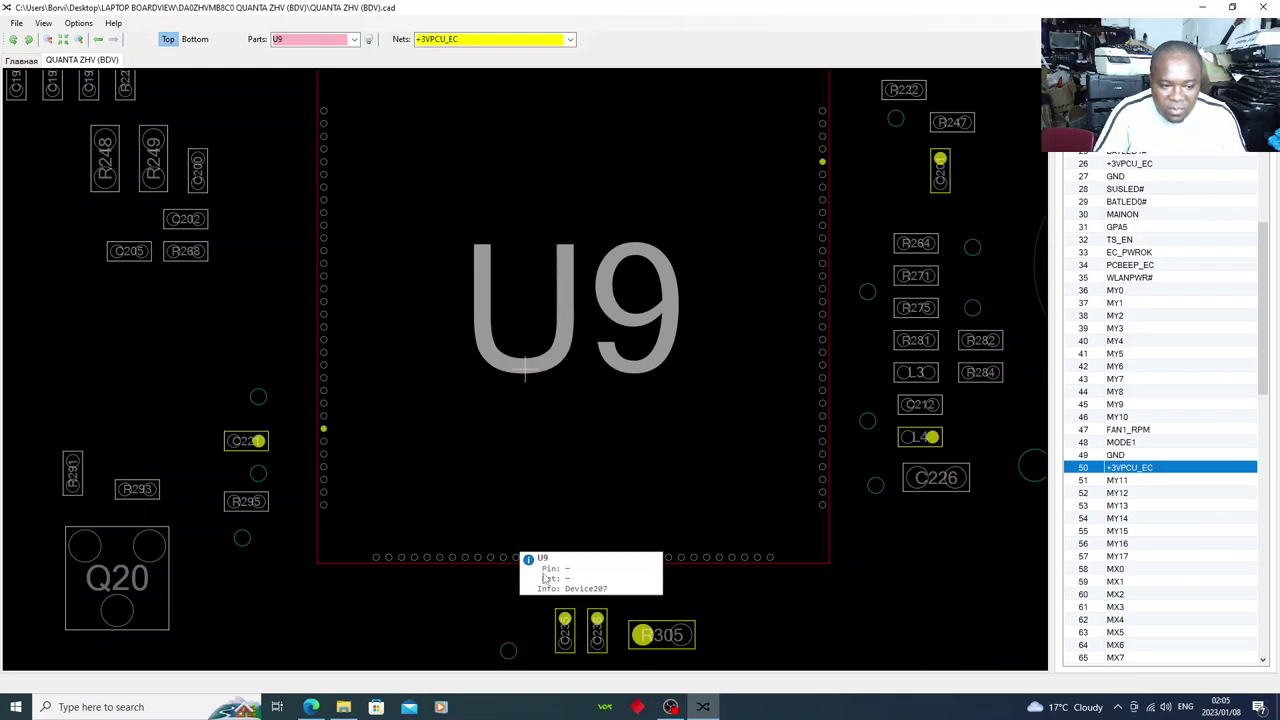
Examine the highlighted +3VPCU_EC pins along U9's upper edge, including pin 114, and the one on its right edge.
scroll(801, 305, up, 1)
mouse_move(800, 306)
scroll(800, 306, down, 1)
scroll(733, 279, up, 3)
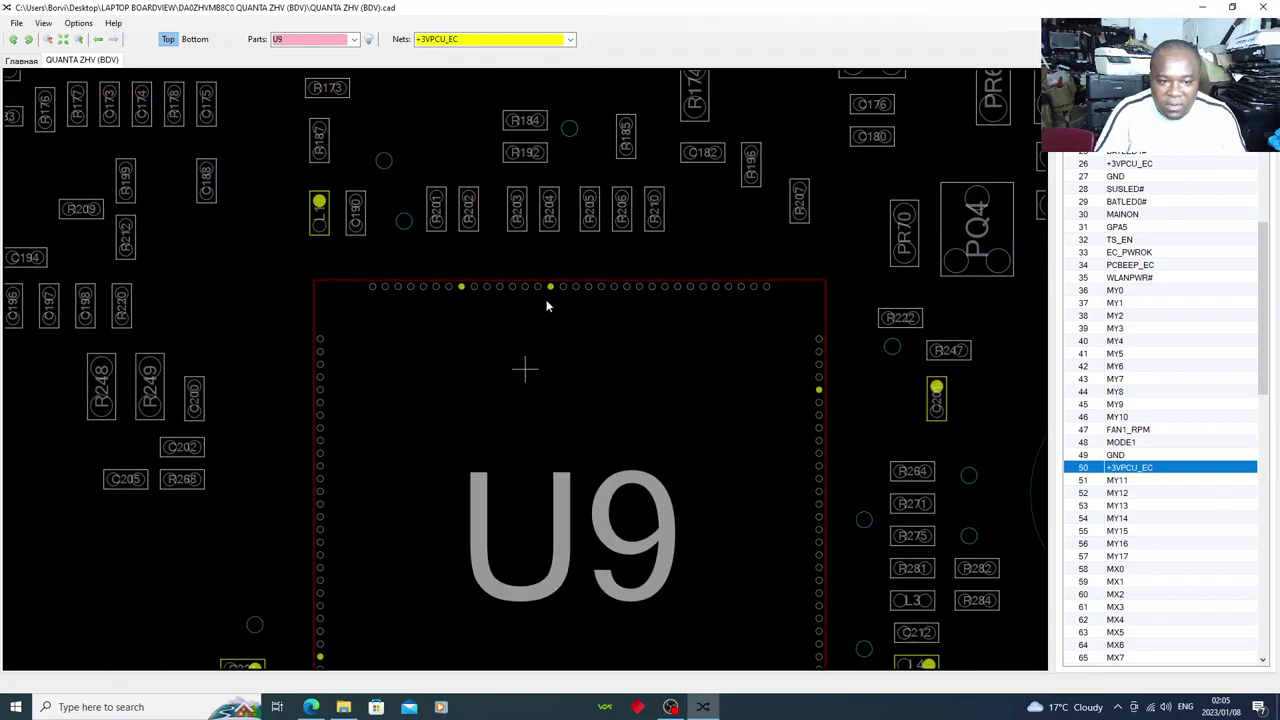
mouse_move(559, 286)
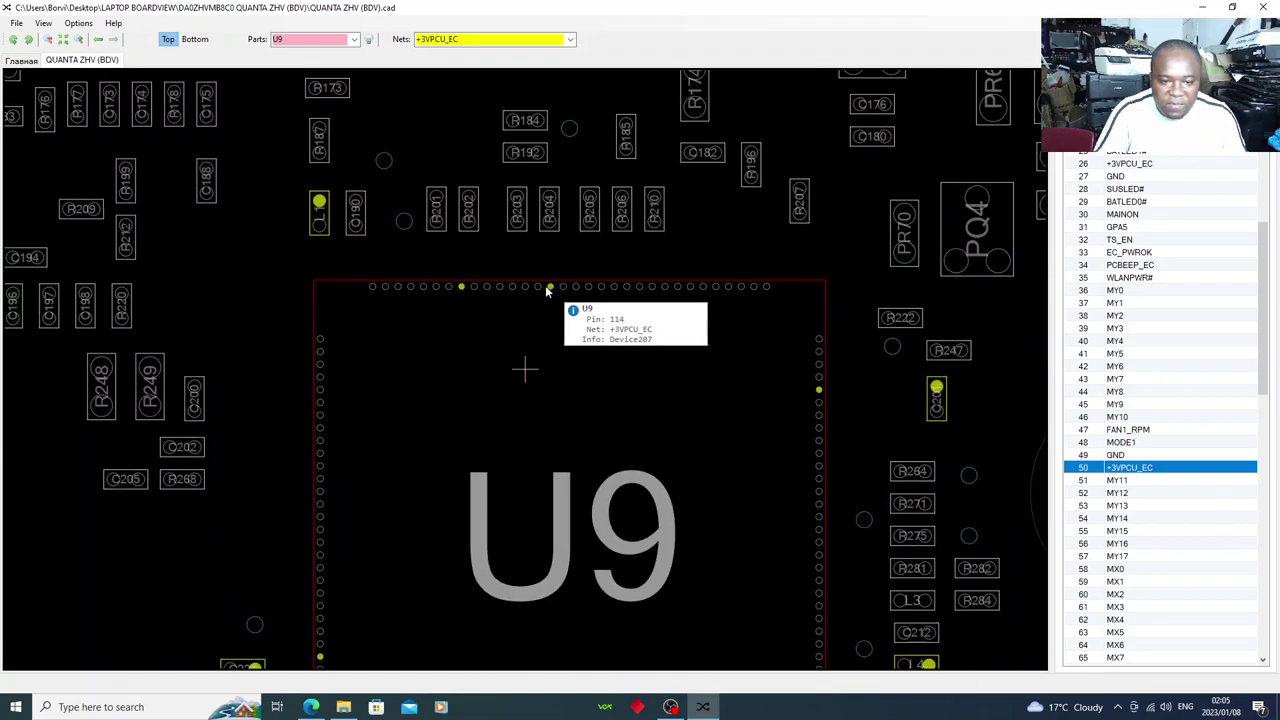
mouse_move(460, 289)
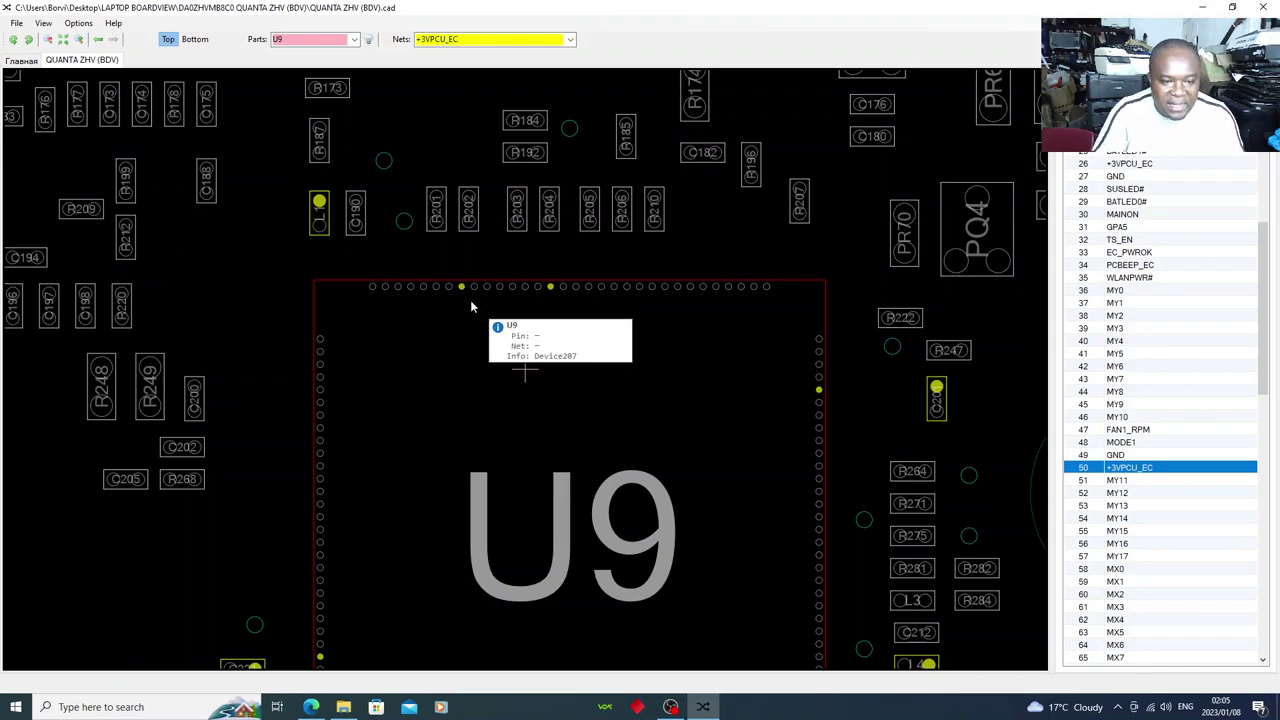
mouse_move(510, 290)
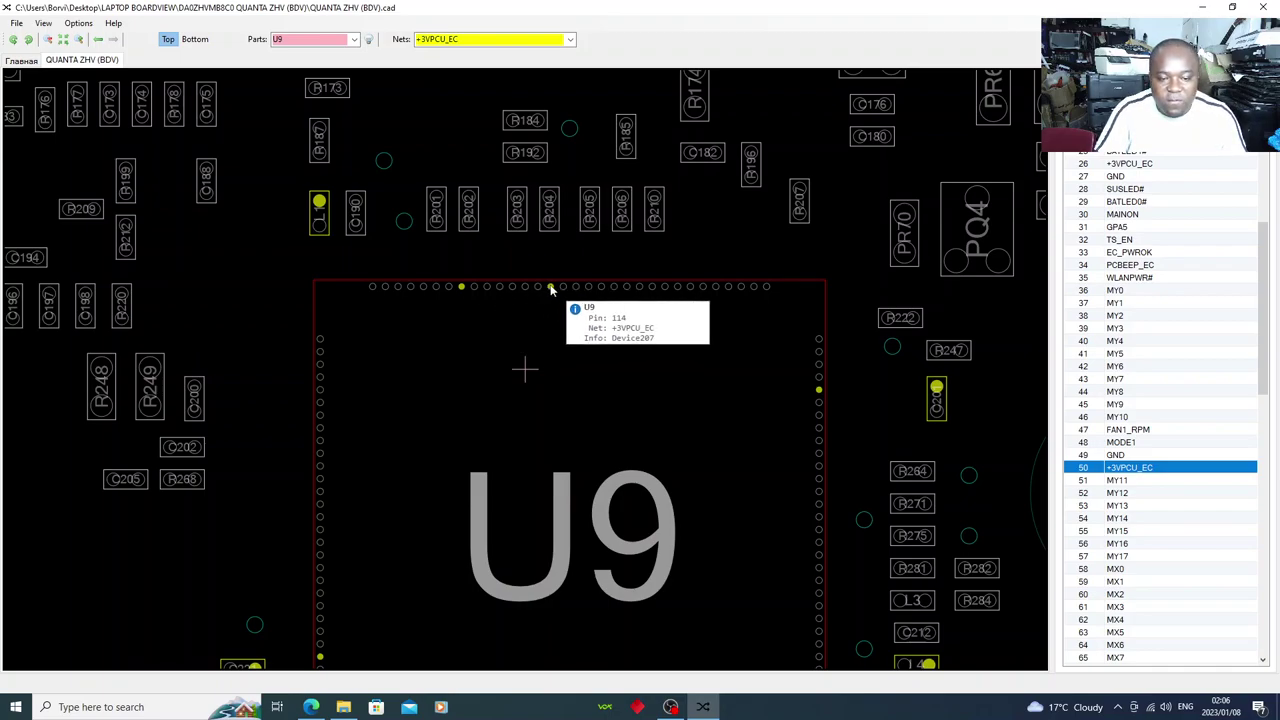
mouse_move(819, 395)
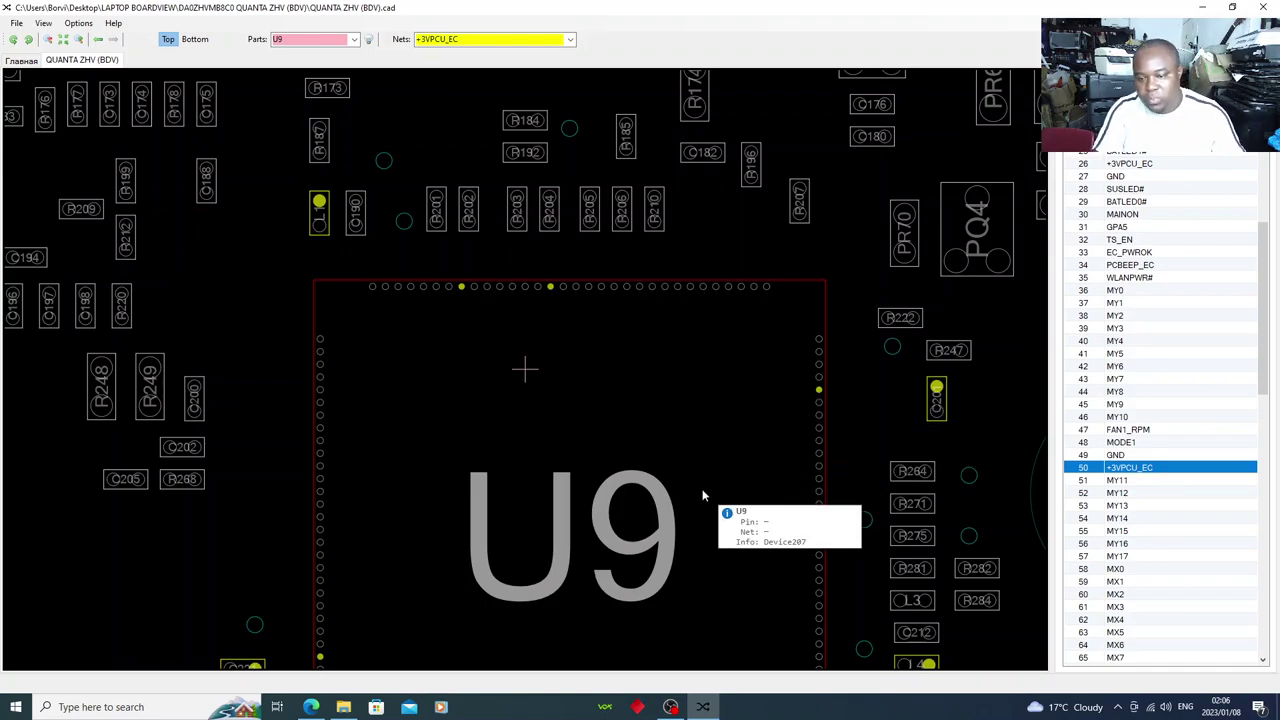
Check the highlighted +3VPCU_EC pin 26 on U9's left edge and select pin 50 on its lower edge again.
scroll(702, 488, down, 2)
scroll(700, 424, up, 2)
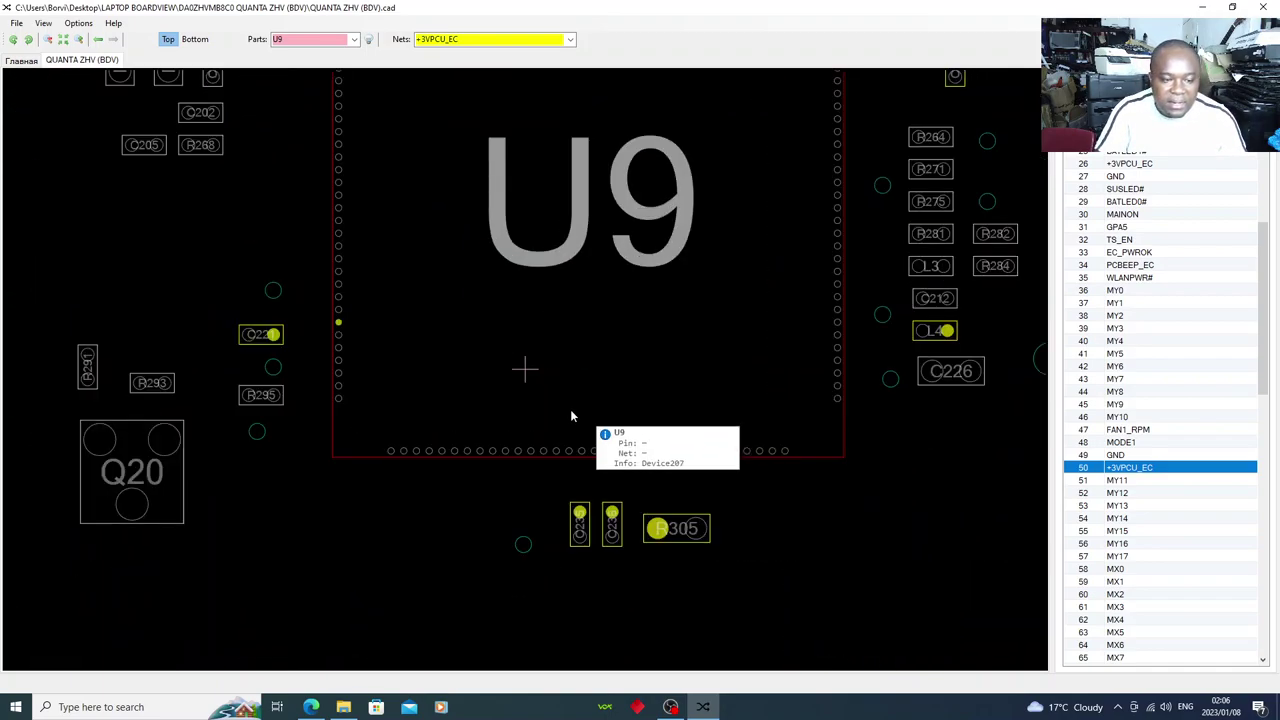
mouse_move(338, 328)
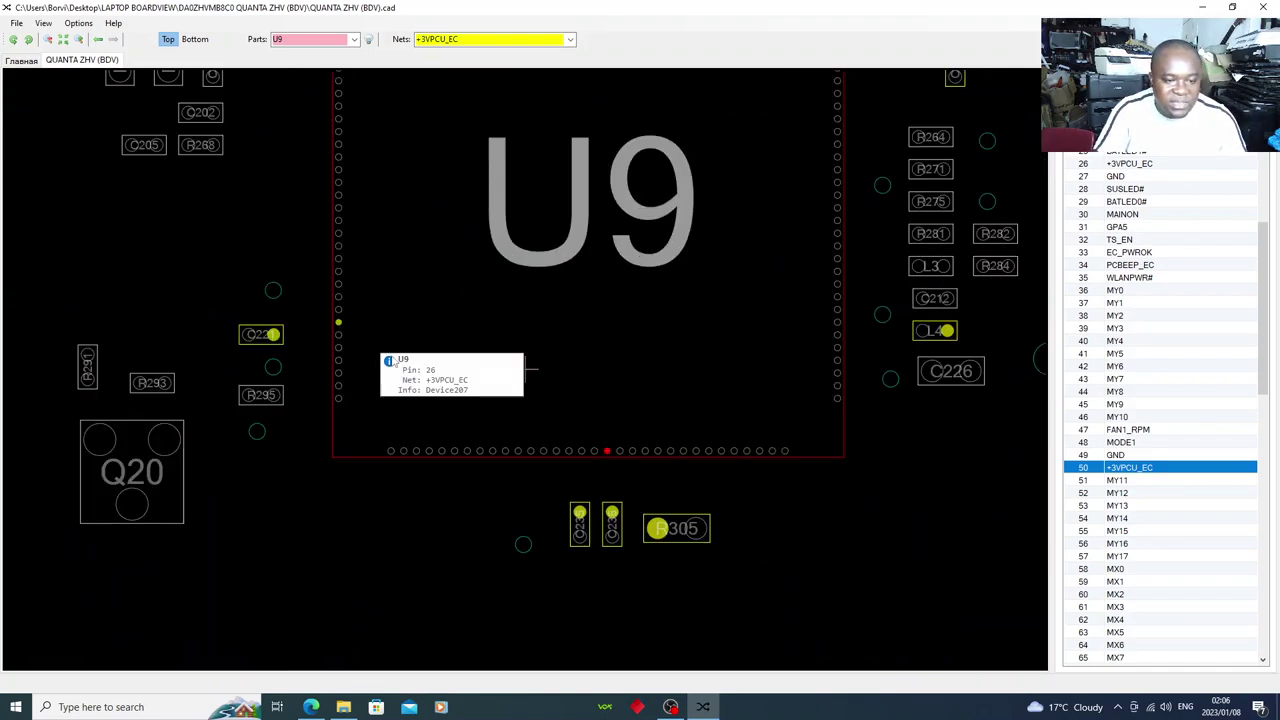
click(606, 451)
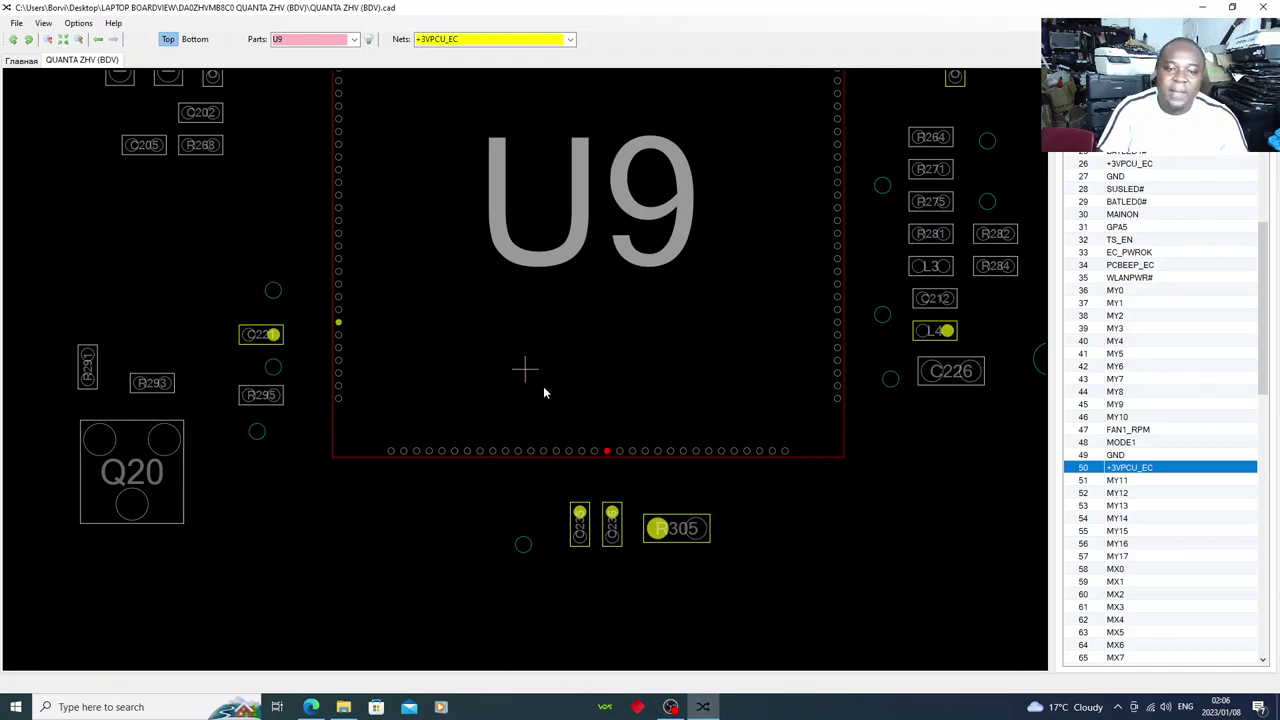
View the whole Quanta ZHV board around U9, and close BoardViewer and its program folder window.
scroll(545, 387, up, 1)
scroll(545, 388, down, 5)
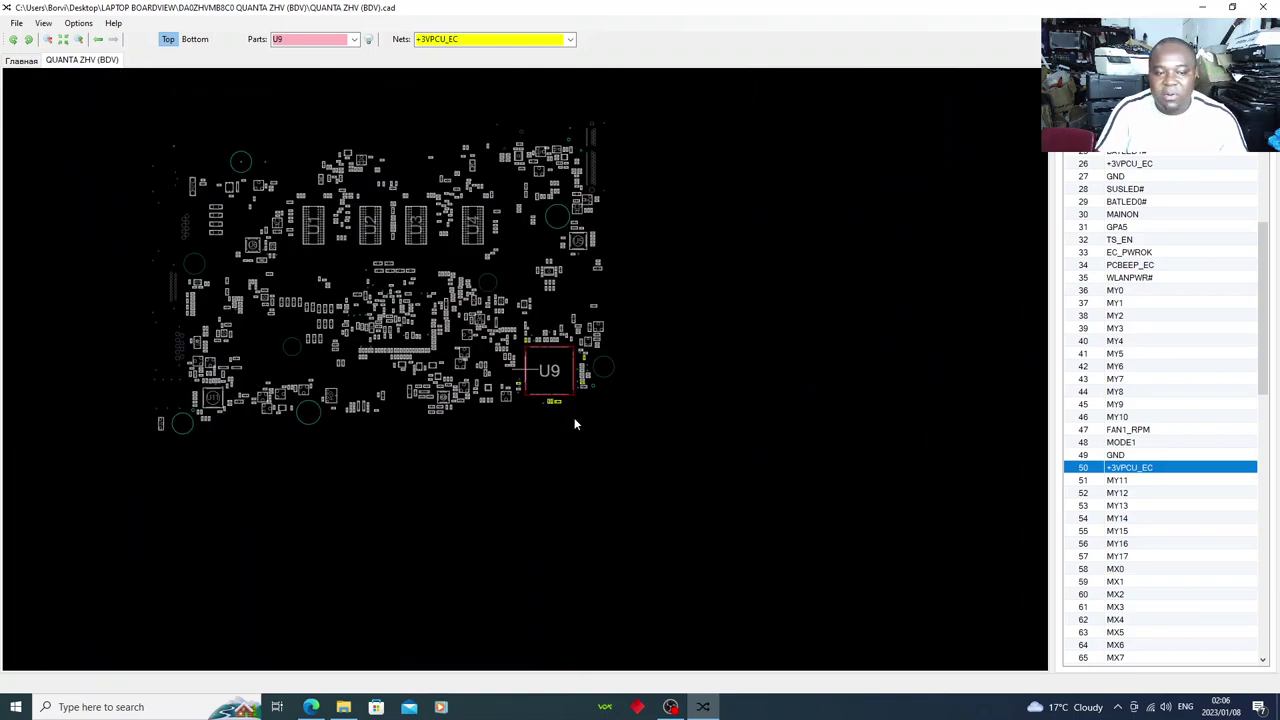
scroll(572, 405, up, 2)
drag(603, 432, 637, 458)
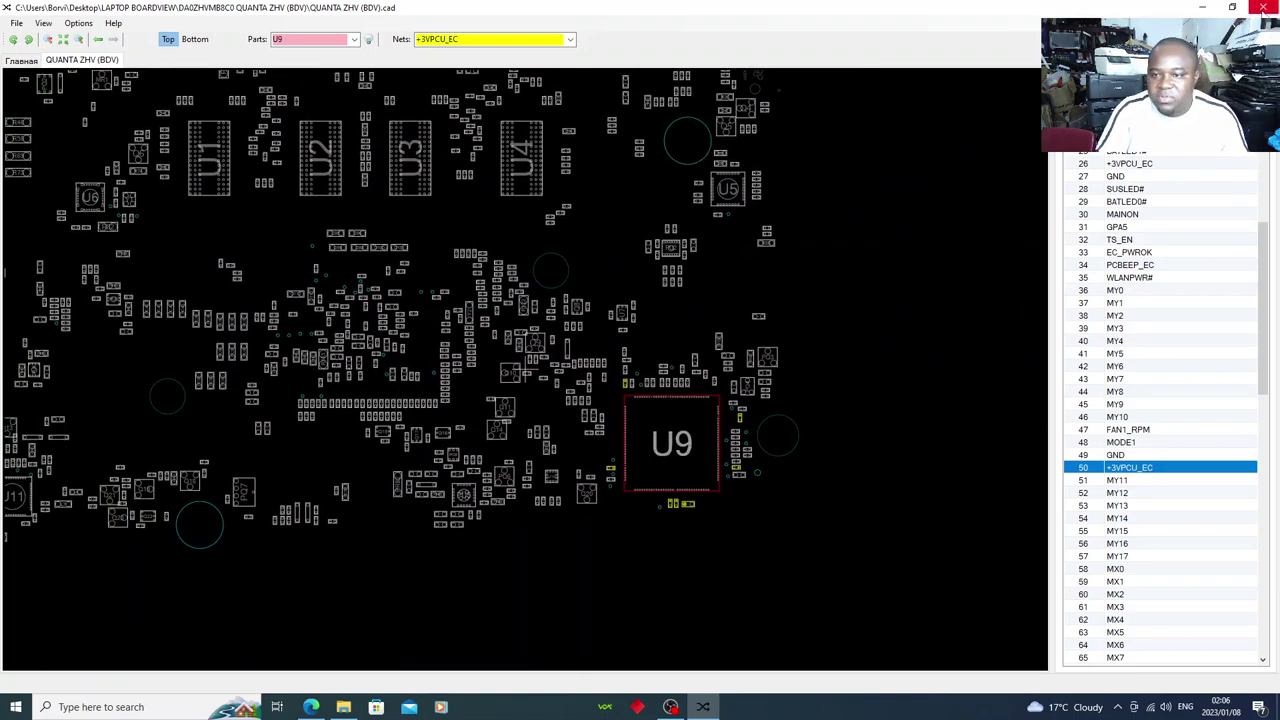
click(1264, 7)
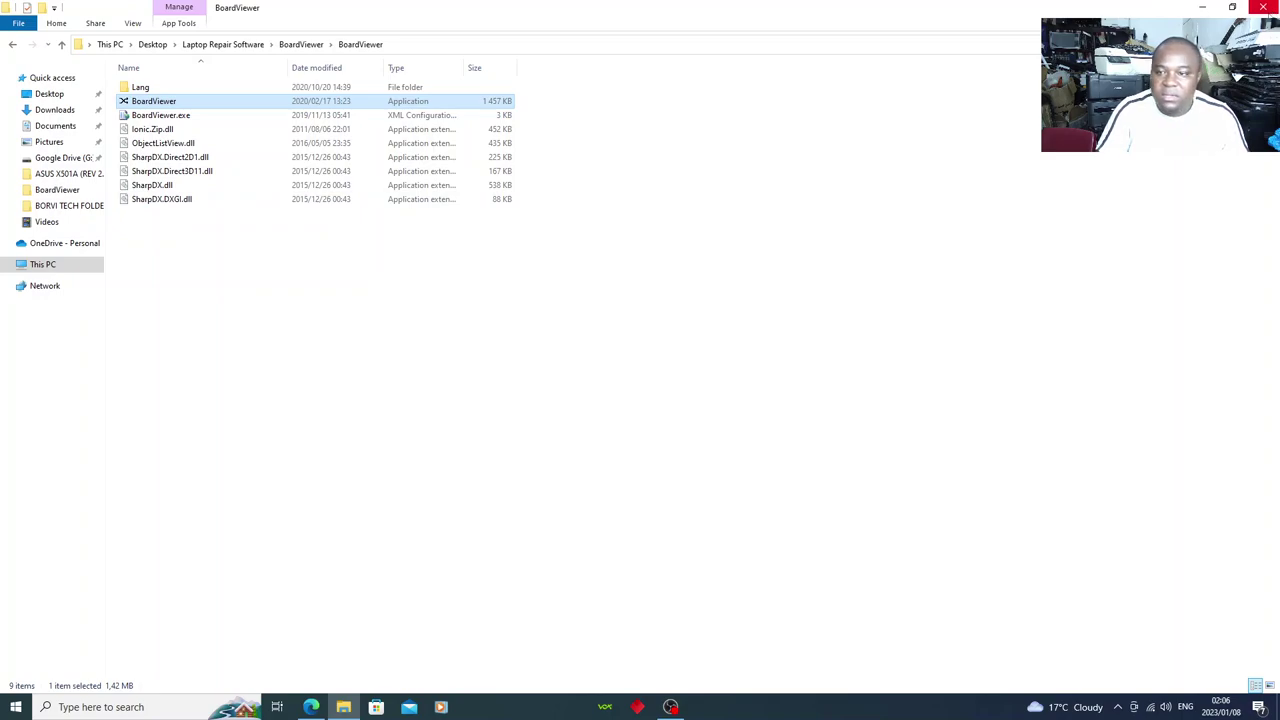
click(1264, 7)
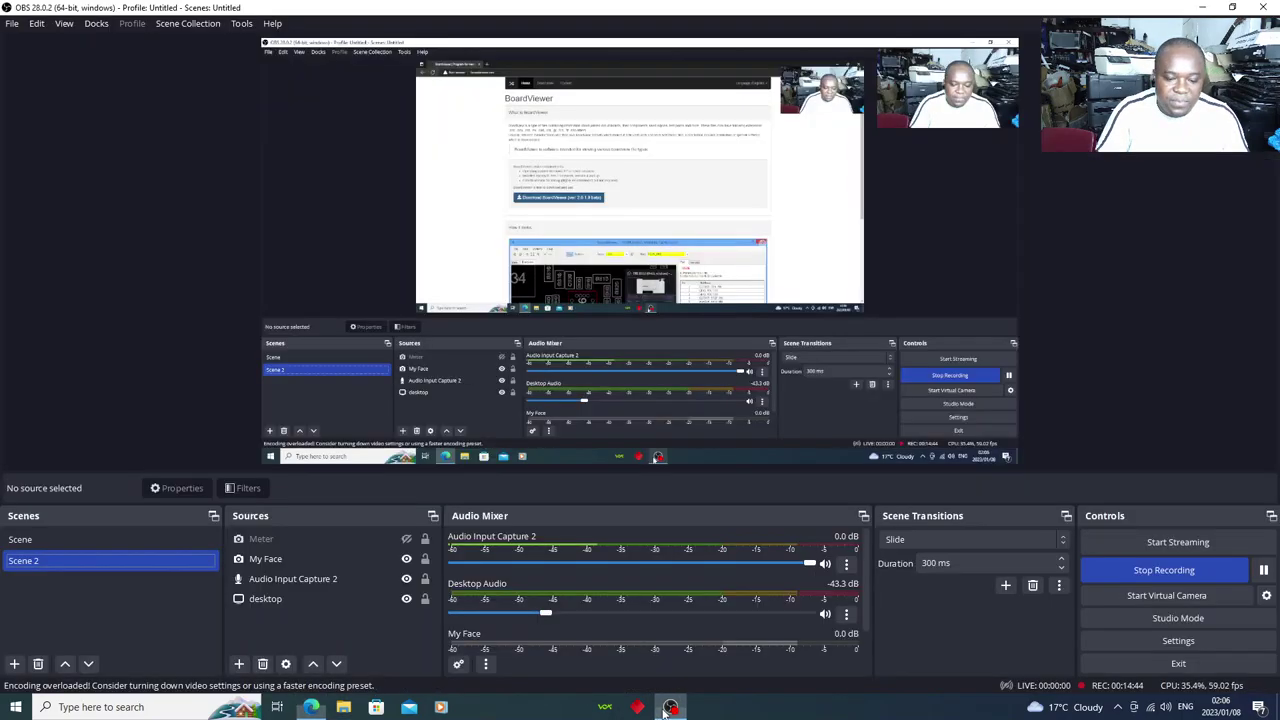
Switch to OBS and activate the scene named Scene.
click(670, 707)
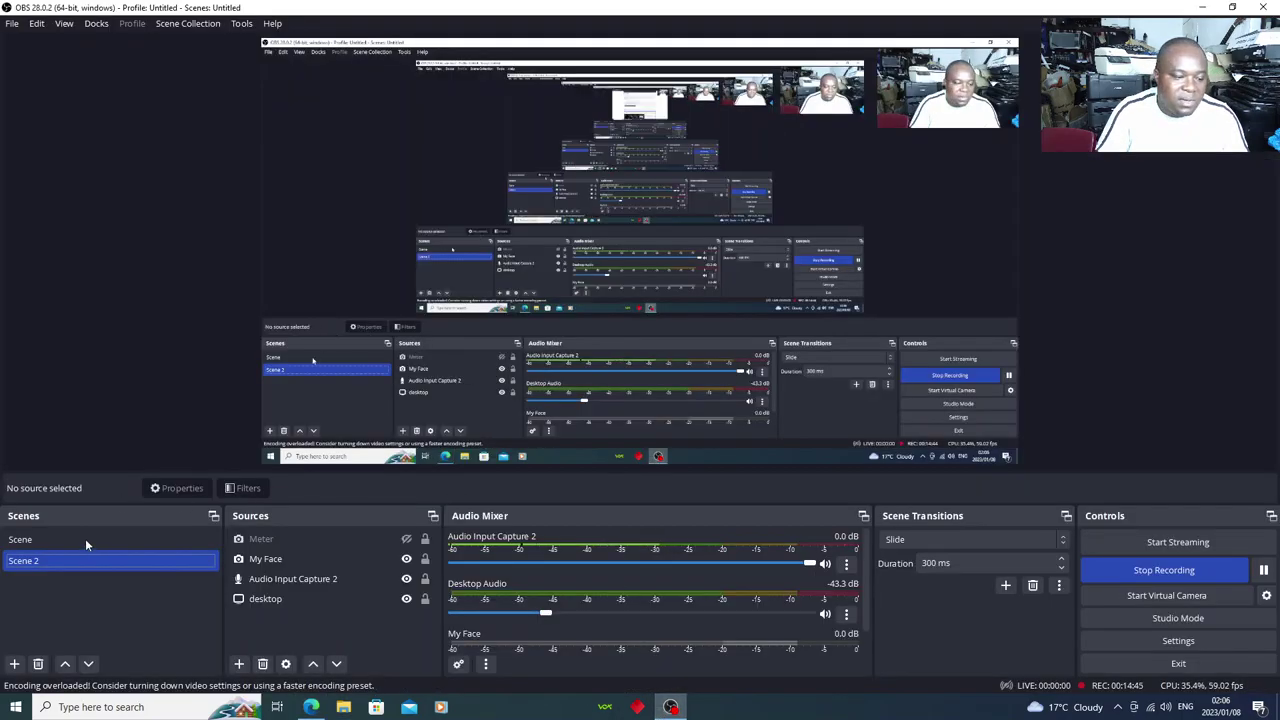
click(85, 538)
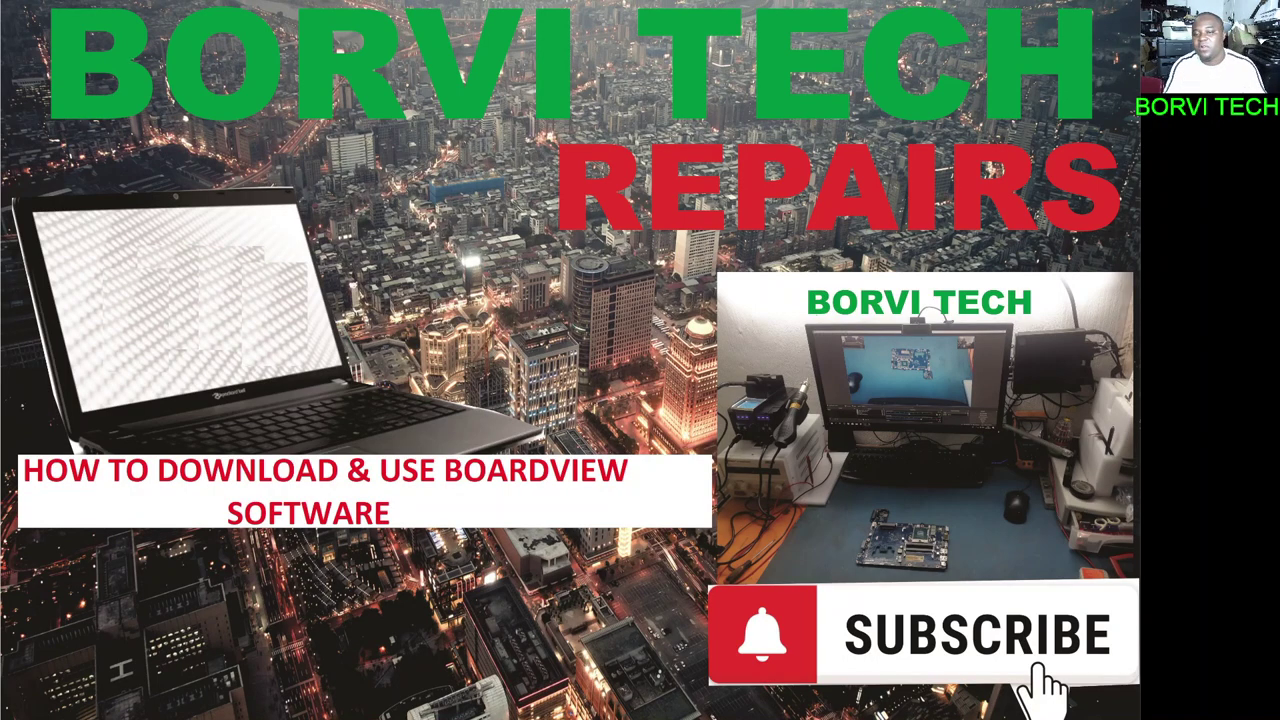